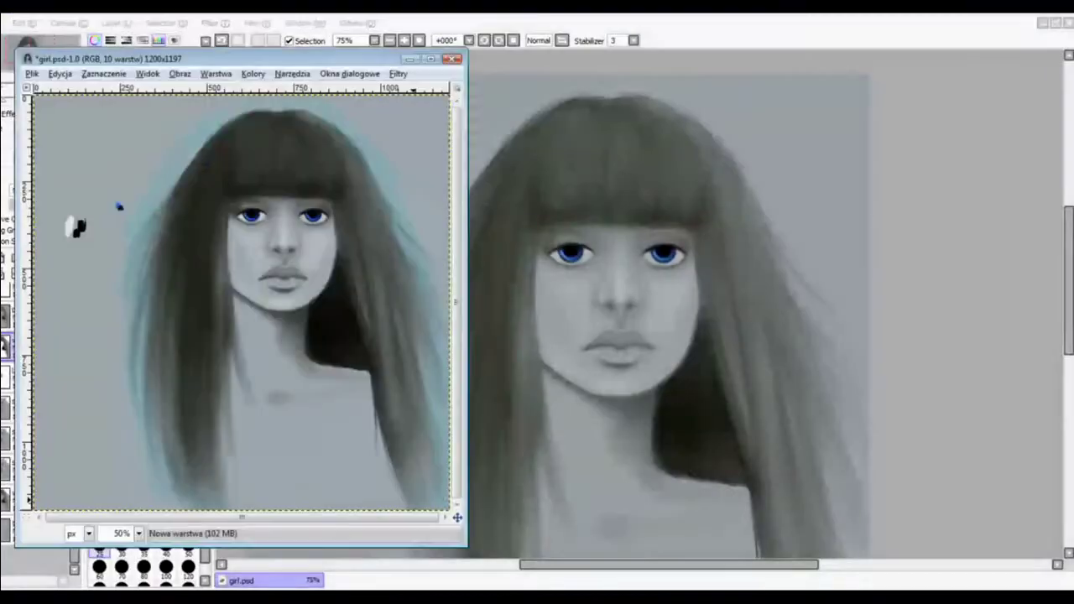
Step: Try another blending mode on the Nowa warstwa layer and settle on Pokrywanie (overlay)
{"action": "left_click", "coordinate": [868, 228]}
{"action": "left_click", "coordinate": [854, 298]}
{"action": "left_click", "coordinate": [868, 228]}
{"action": "left_click", "coordinate": [857, 326]}
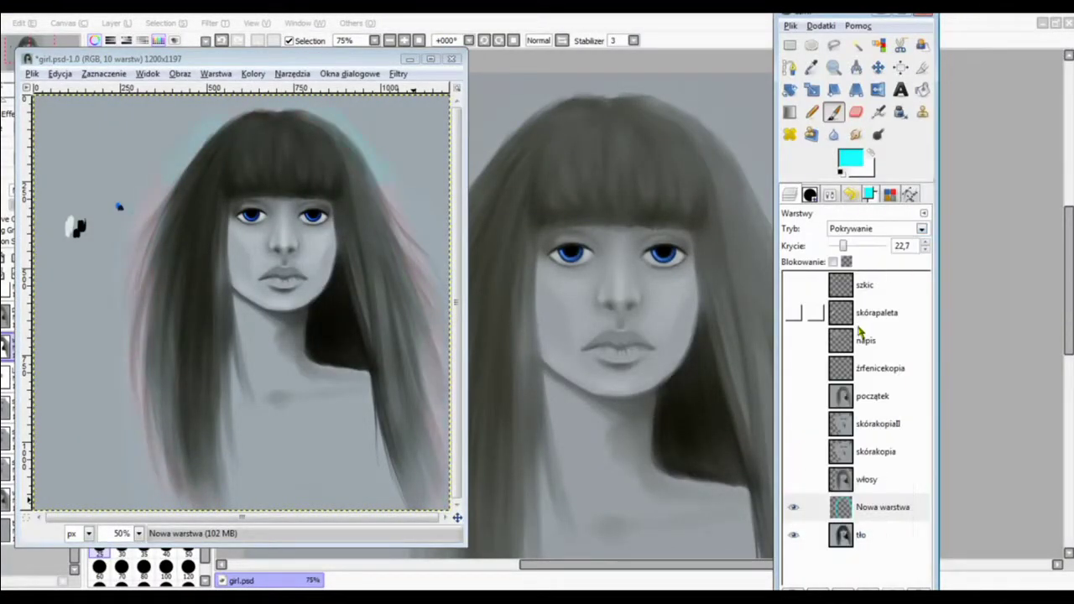
Step: Adjust the hue, lightness and saturation of the Nowa warstwa layer and set its opacity to 21.3
{"action": "left_click", "coordinate": [253, 73]}
{"action": "left_click", "coordinate": [287, 142]}
{"action": "left_click_drag", "start_coordinate": [101, 28], "coordinate": [618, 32]}
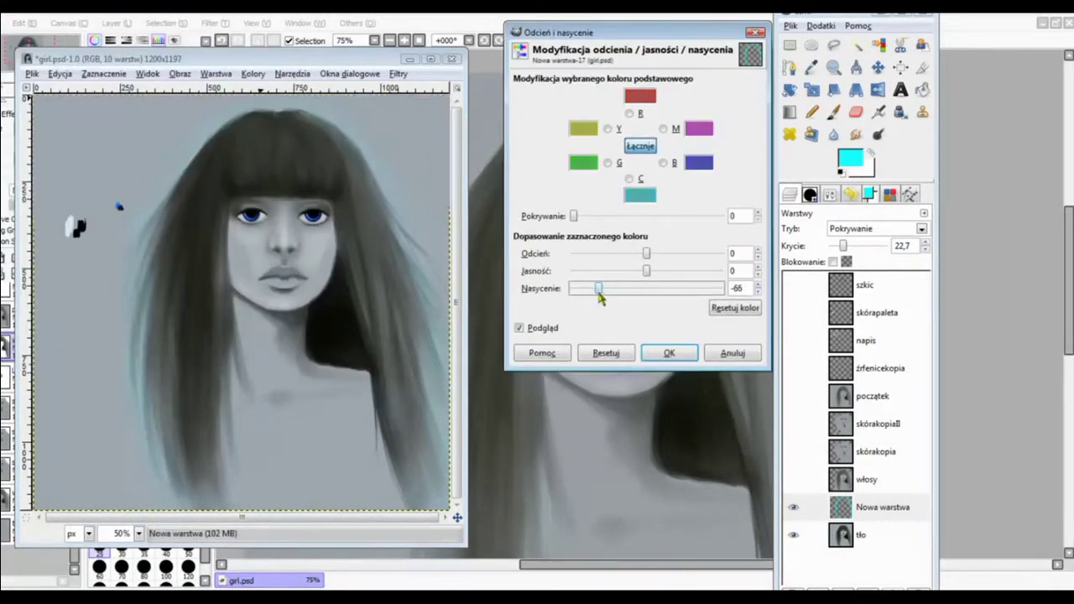
{"action": "mouse_move", "coordinate": [647, 254]}
{"action": "left_mouse_down"}
{"action": "mouse_move", "coordinate": [610, 256]}
{"action": "mouse_move", "coordinate": [645, 254]}
{"action": "left_mouse_up"}
{"action": "left_click_drag", "start_coordinate": [646, 271], "coordinate": [683, 273]}
{"action": "mouse_move", "coordinate": [647, 288]}
{"action": "left_mouse_down"}
{"action": "mouse_move", "coordinate": [672, 304]}
{"action": "mouse_move", "coordinate": [655, 257]}
{"action": "mouse_move", "coordinate": [638, 273]}
{"action": "left_mouse_up"}
{"action": "left_click_drag", "start_coordinate": [652, 289], "coordinate": [683, 289]}
{"action": "left_click", "coordinate": [670, 354]}
{"action": "mouse_move", "coordinate": [844, 246]}
{"action": "left_mouse_down"}
{"action": "mouse_move", "coordinate": [895, 252]}
{"action": "mouse_move", "coordinate": [843, 249]}
{"action": "left_mouse_up"}
{"action": "left_click", "coordinate": [794, 507]}
Step: Save the image under the new name girl2.psd and open that file in PaintTool SAI
{"action": "left_click", "coordinate": [32, 74]}
{"action": "left_click", "coordinate": [82, 202]}
{"action": "left_click", "coordinate": [207, 109]}
{"action": "type", "text": "2"}
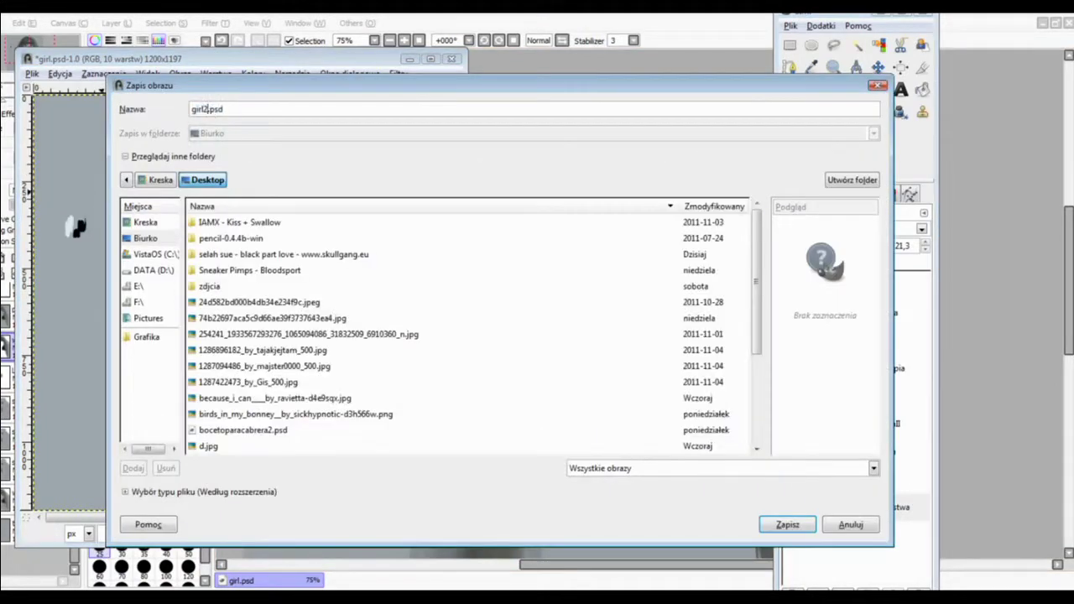
{"action": "left_click", "coordinate": [787, 524]}
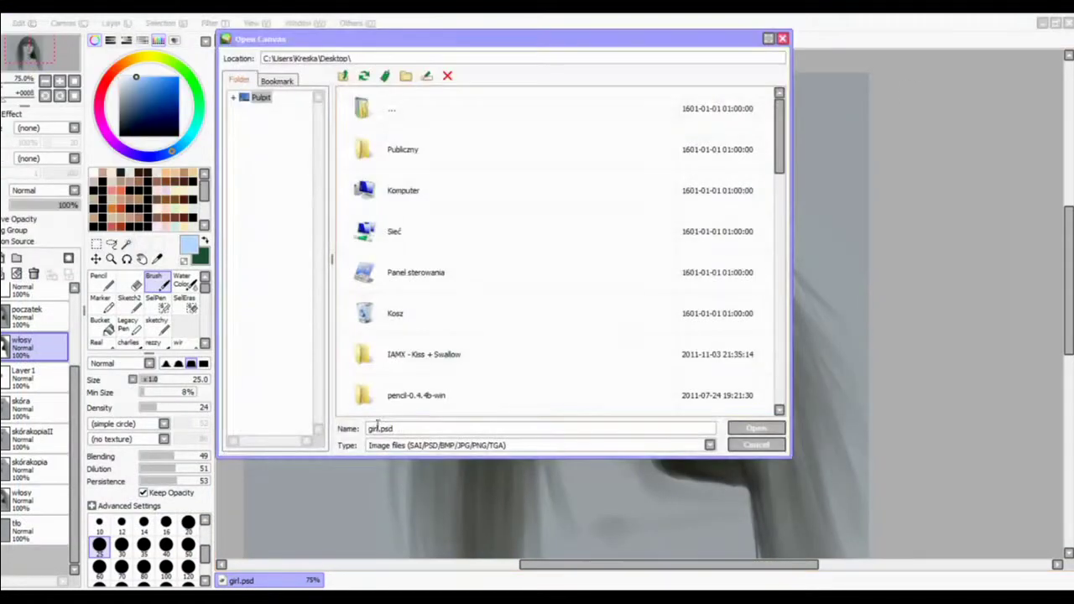
{"action": "key", "text": "Return"}
Step: Sample the blue-grey of the background and lower the Nowa warstwa overlay layer's opacity to 13%
{"action": "left_click", "coordinate": [2, 535]}
{"action": "left_click_drag", "start_coordinate": [77, 473], "coordinate": [77, 487]}
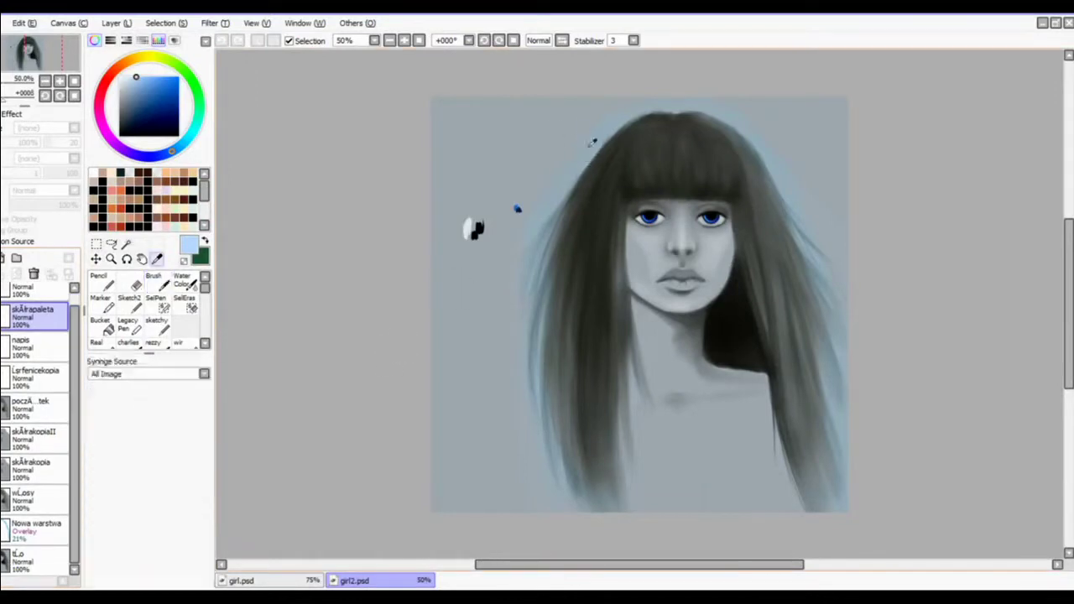
{"action": "left_click", "coordinate": [37, 530]}
{"action": "left_click", "coordinate": [623, 115], "text": "alt"}
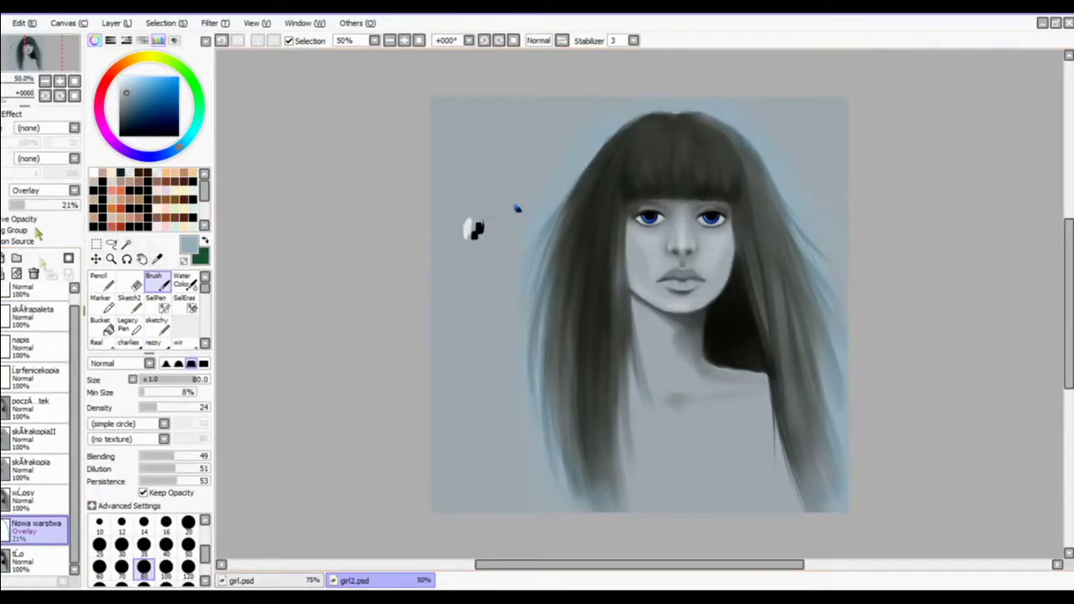
{"action": "left_click_drag", "start_coordinate": [26, 209], "coordinate": [19, 208]}
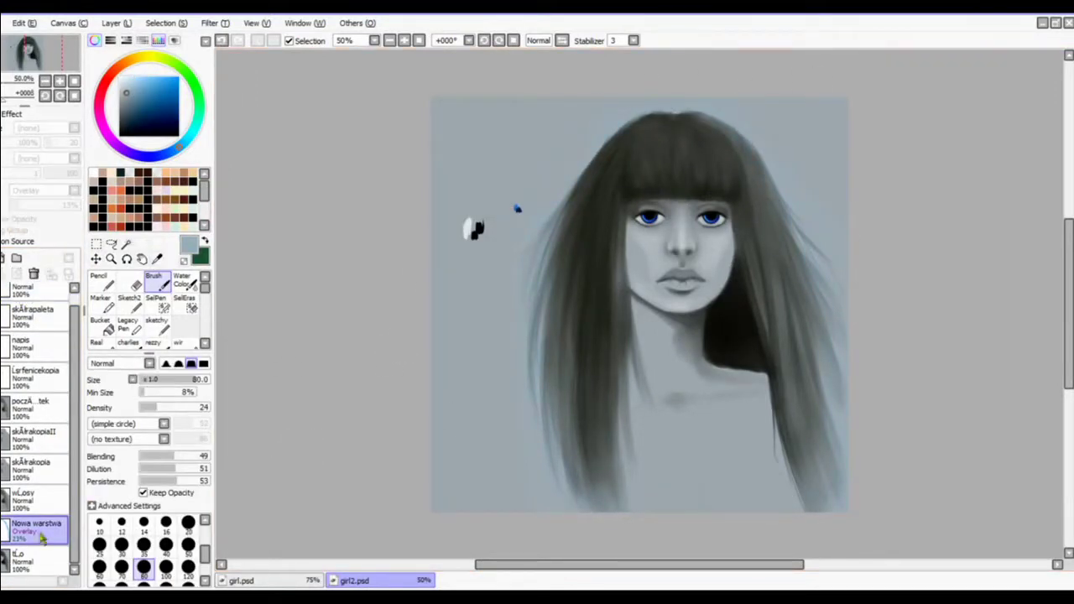
Step: On the tło layer, shade the collarbone hollow with a black brush enlarged to size 20
{"action": "left_click", "coordinate": [34, 558]}
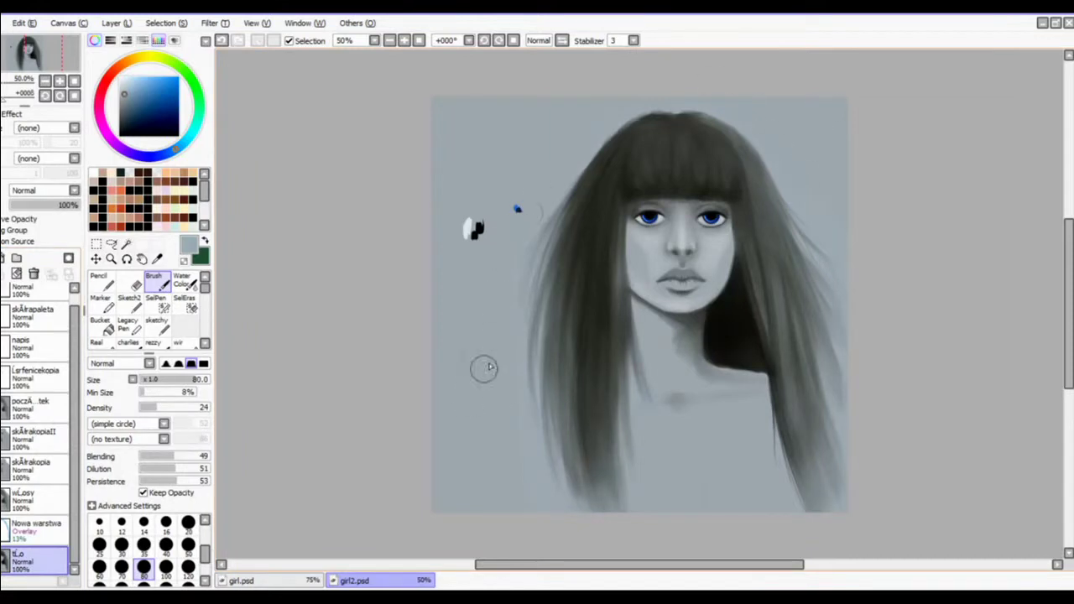
{"action": "left_click", "coordinate": [405, 41]}
{"action": "left_click_drag", "start_coordinate": [703, 565], "coordinate": [742, 566]}
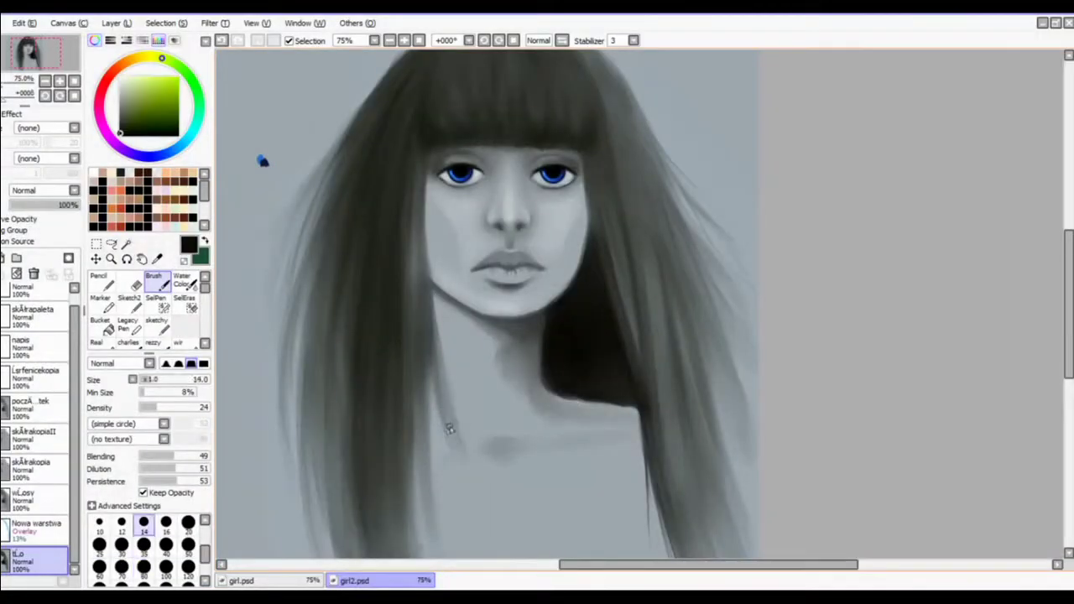
{"action": "key", "text": "bracketright"}
{"action": "key", "text": "bracketright"}
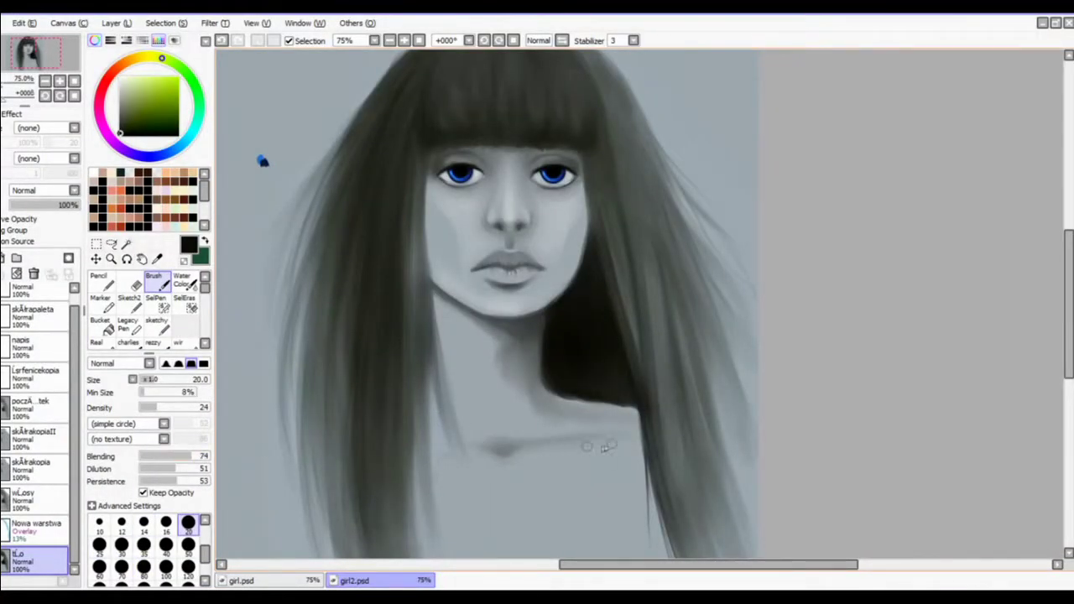
Step: Smooth the neck and collarbone shading with a sampled grey, using the Brush at size 30 and blending 95
{"action": "left_click", "coordinate": [487, 437], "text": "alt"}
{"action": "key", "text": "bracketright"}
{"action": "key", "text": "bracketright"}
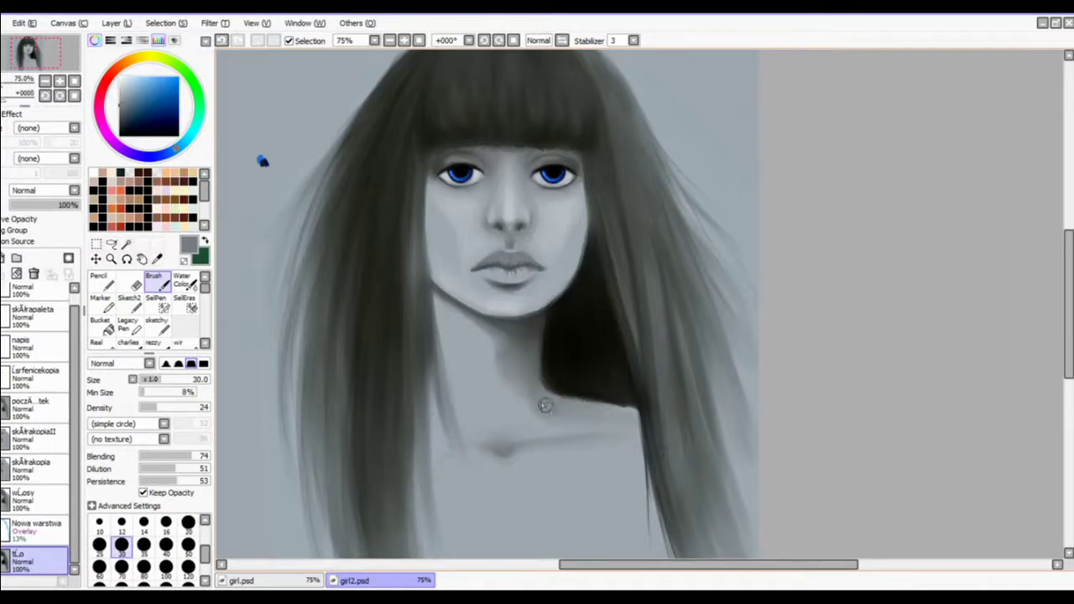
{"action": "left_click", "coordinate": [204, 456]}
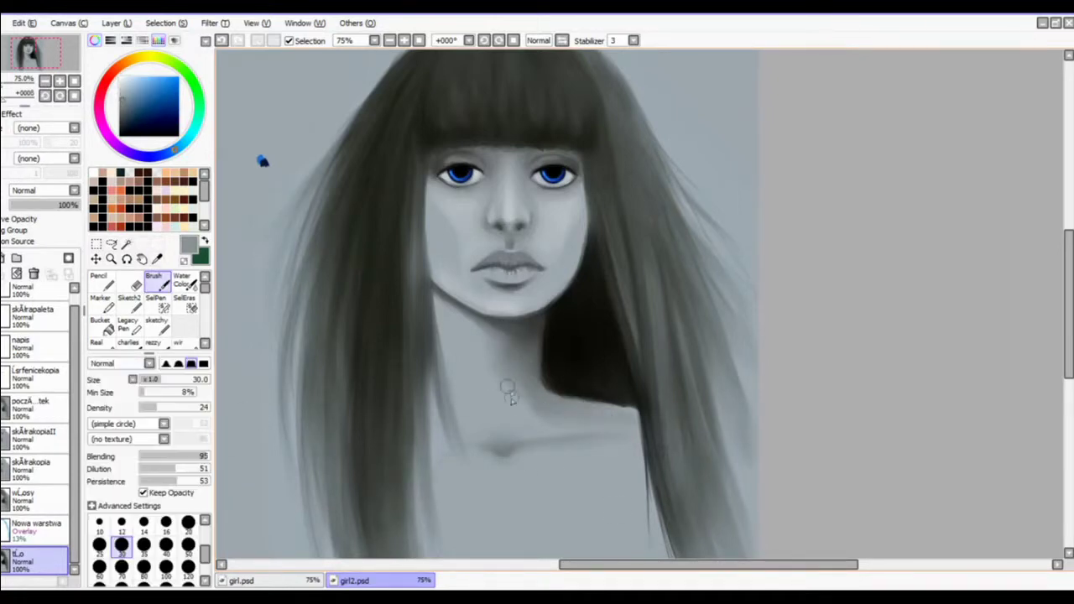
Step: Darken the shadow between the neck and the hair with a sampled dark tone at brush size 20
{"action": "left_click", "coordinate": [544, 328], "text": "alt"}
{"action": "key", "text": "bracketleft"}
{"action": "key", "text": "bracketleft"}
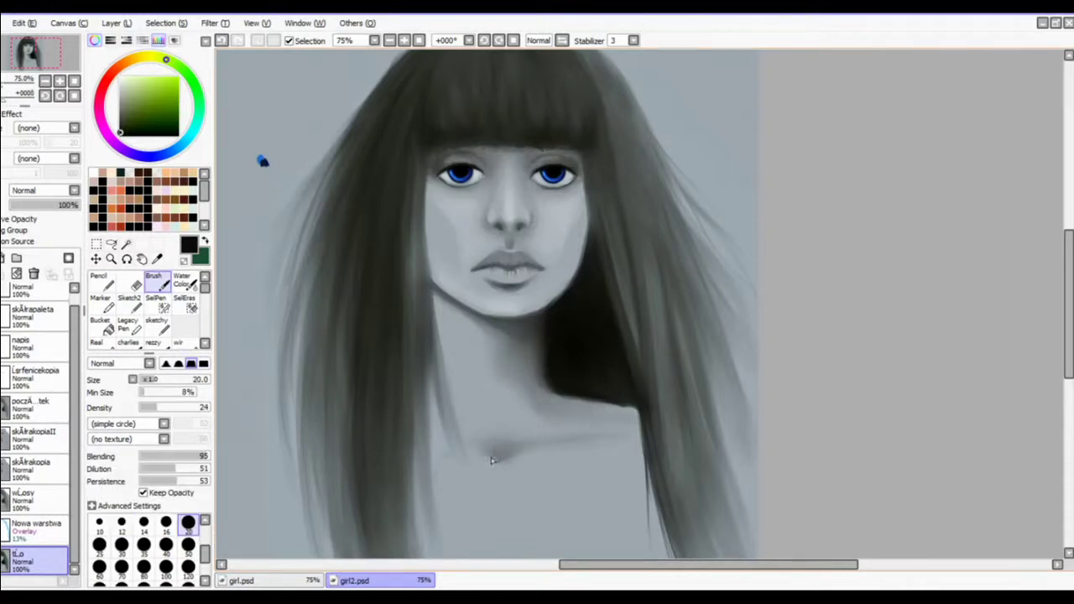
Step: Paint over the black, white and blue colour swatches beside the head with sampled background colour, using the Pencil
{"action": "scroll", "coordinate": [668, 485], "scroll_direction": "down", "scroll_amount": 1}
{"action": "key", "text": "n"}
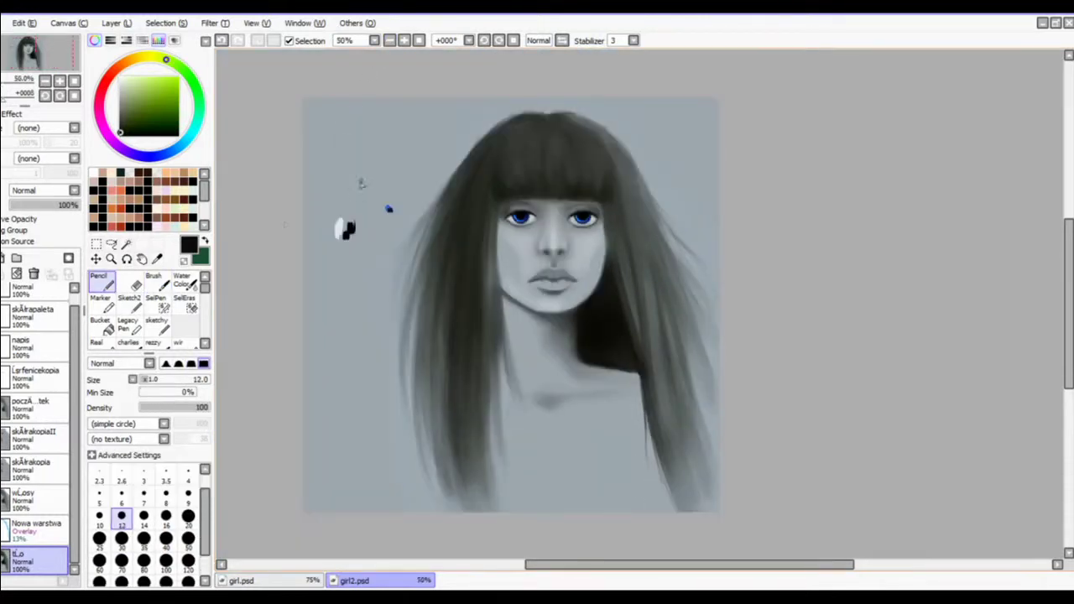
{"action": "right_click", "coordinate": [361, 183]}
{"action": "left_click_drag", "start_coordinate": [341, 222], "coordinate": [350, 237]}
{"action": "left_click_drag", "start_coordinate": [388, 205], "coordinate": [390, 210]}
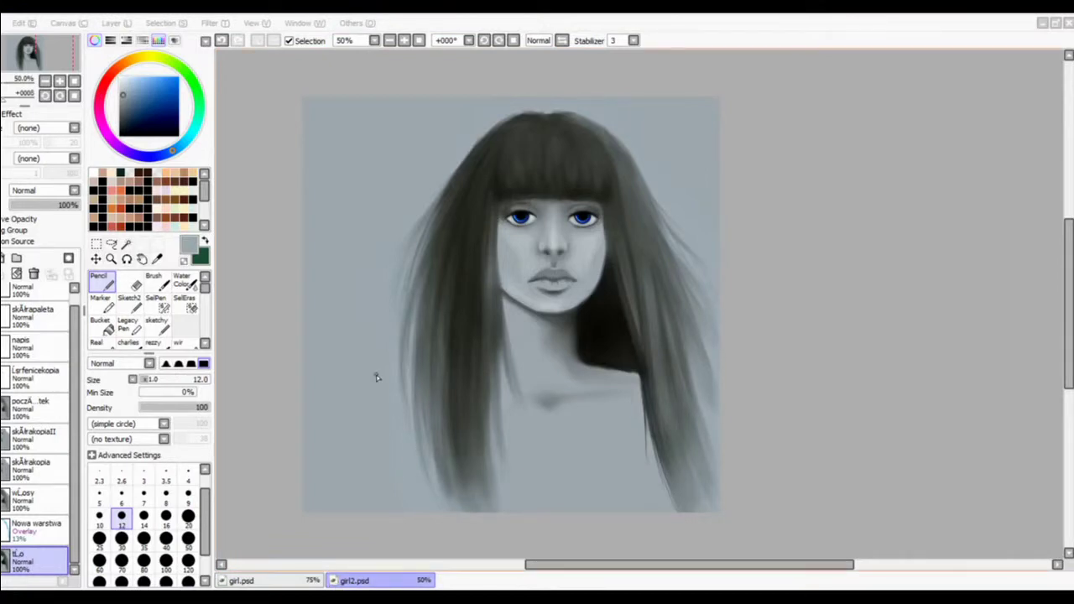
{"action": "left_click", "coordinate": [236, 209]}
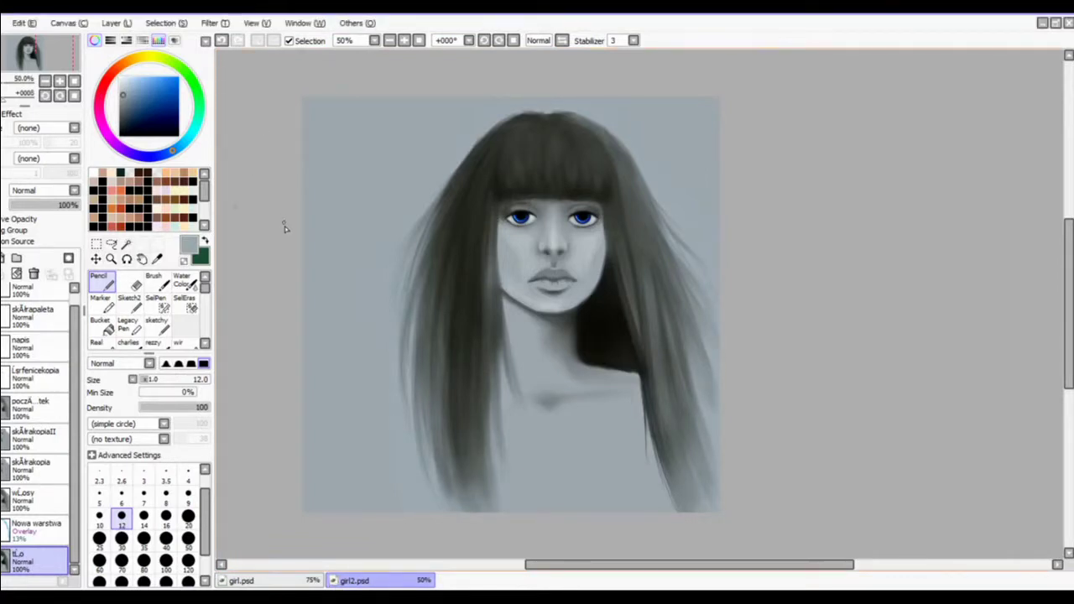
Step: Repaint the dark hair shadow above the shoulder with the Pencil and blend it using the Brush at size 25
{"action": "key", "text": "ctrl+plus"}
{"action": "key", "text": "b"}
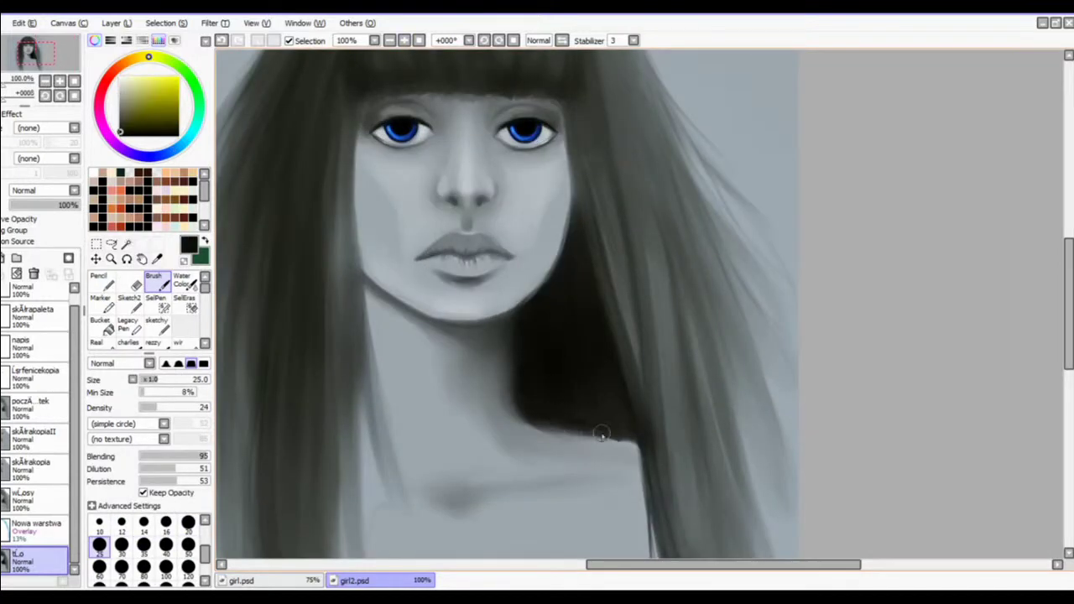
{"action": "left_click", "coordinate": [100, 282]}
{"action": "right_click", "coordinate": [585, 312]}
{"action": "left_click", "coordinate": [598, 439]}
{"action": "mouse_move", "coordinate": [540, 424]}
{"action": "left_mouse_down"}
{"action": "mouse_move", "coordinate": [599, 438]}
{"action": "mouse_move", "coordinate": [617, 421]}
{"action": "left_mouse_up"}
{"action": "left_click", "coordinate": [157, 282]}
{"action": "left_click", "coordinate": [578, 417], "text": "alt"}
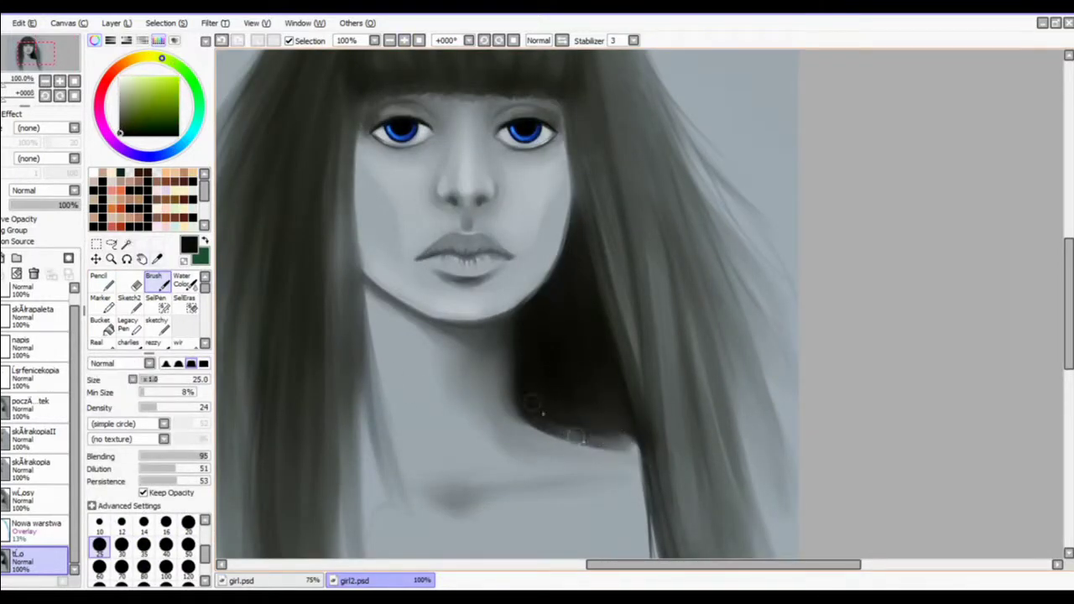
{"action": "mouse_move", "coordinate": [532, 402]}
{"action": "left_mouse_down"}
{"action": "mouse_move", "coordinate": [579, 436]}
{"action": "mouse_move", "coordinate": [544, 422]}
{"action": "left_mouse_up"}
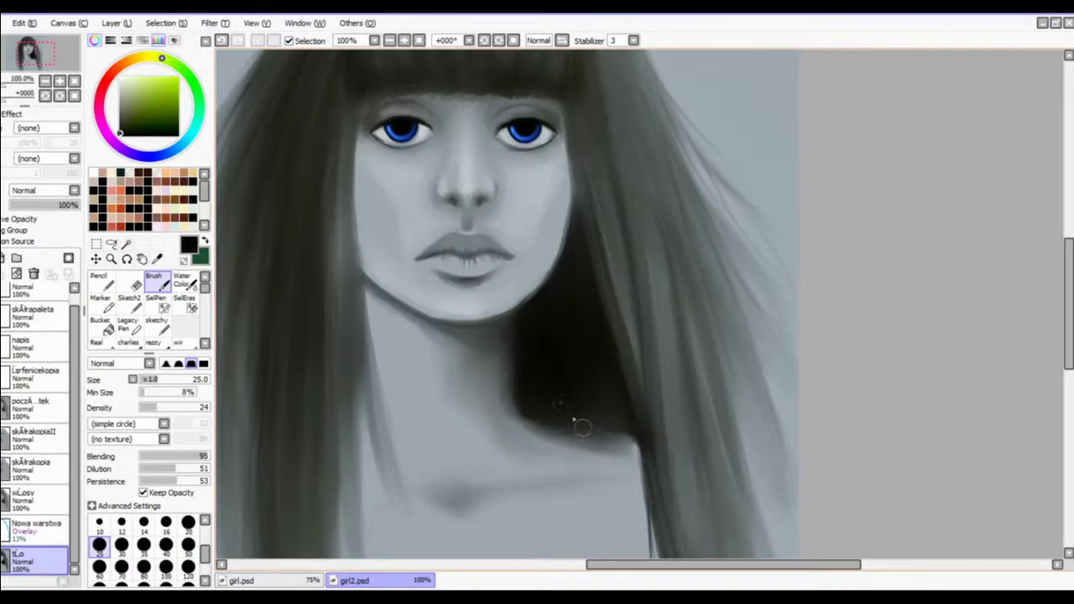
Step: Reduce the Brush to size 7 and add black Pencil dabs along the shoulder's shadow edge
{"action": "left_click_drag", "start_coordinate": [1069, 304], "coordinate": [1069, 355]}
{"action": "key", "text": "bracketleft"}
{"action": "key", "text": "bracketleft"}
{"action": "key", "text": "bracketleft"}
{"action": "key", "text": "bracketleft"}
{"action": "key", "text": "bracketleft"}
{"action": "key", "text": "bracketleft"}
{"action": "key", "text": "bracketleft"}
{"action": "key", "text": "bracketleft"}
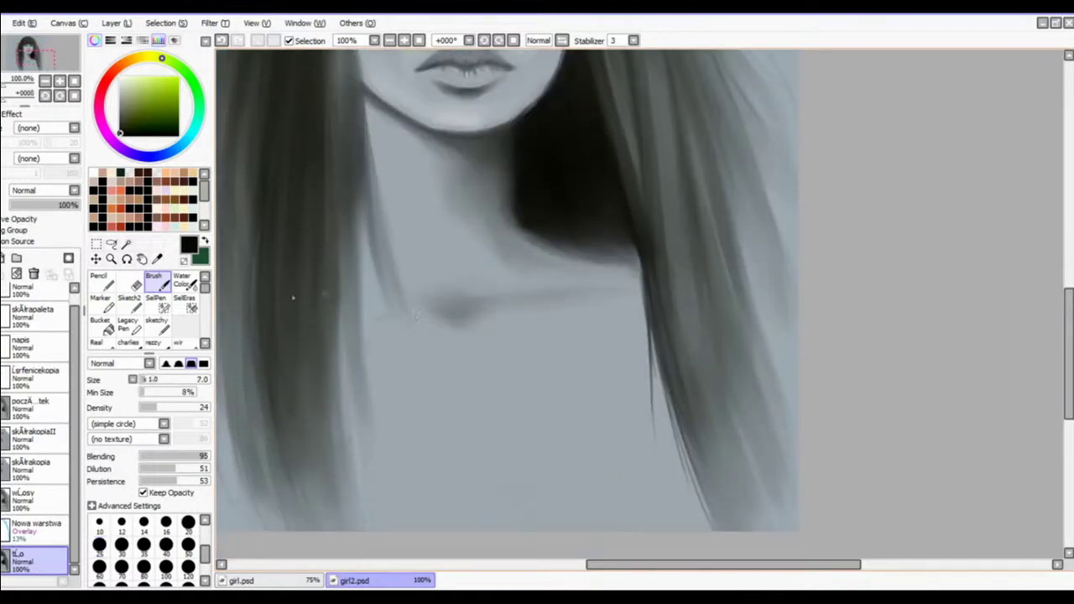
{"action": "left_click", "coordinate": [101, 282]}
{"action": "left_click", "coordinate": [621, 253]}
{"action": "left_click", "coordinate": [608, 253]}
{"action": "left_click", "coordinate": [589, 251]}
{"action": "left_click", "coordinate": [561, 245]}
Step: Blend the shadow edge along the shoulder with the Brush at size 12 and touch it up with the Pencil
{"action": "left_click", "coordinate": [157, 282]}
{"action": "key", "text": "bracketright"}
{"action": "key", "text": "bracketright"}
{"action": "key", "text": "bracketright"}
{"action": "key", "text": "bracketright"}
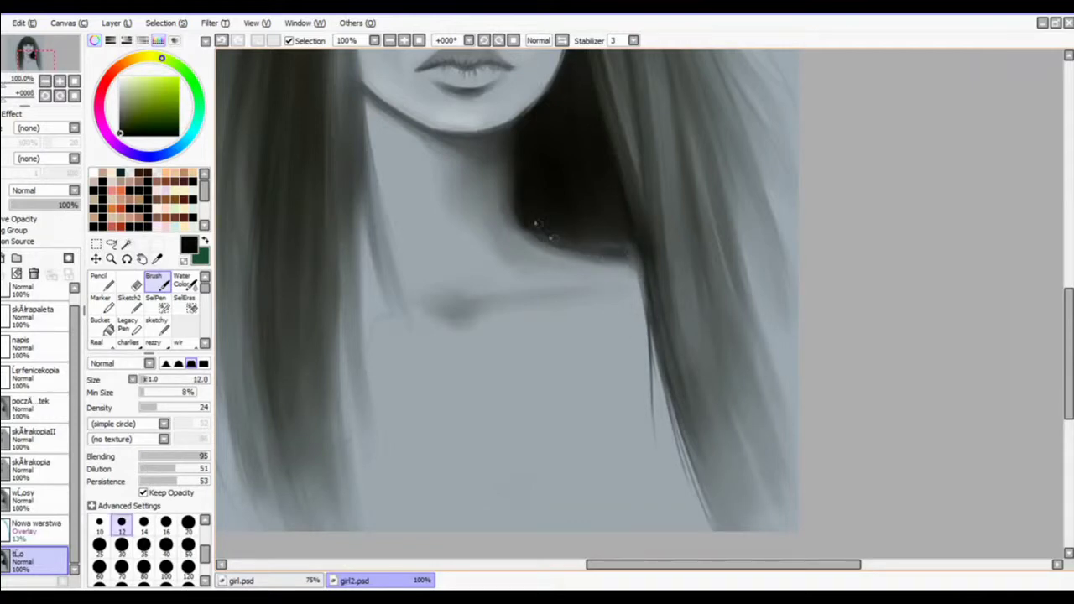
{"action": "mouse_move", "coordinate": [532, 219]}
{"action": "left_mouse_down"}
{"action": "mouse_move", "coordinate": [560, 239]}
{"action": "mouse_move", "coordinate": [615, 246]}
{"action": "left_mouse_up"}
{"action": "key", "text": "n"}
{"action": "left_click_drag", "start_coordinate": [583, 222], "coordinate": [588, 237]}
{"action": "key", "text": "v"}
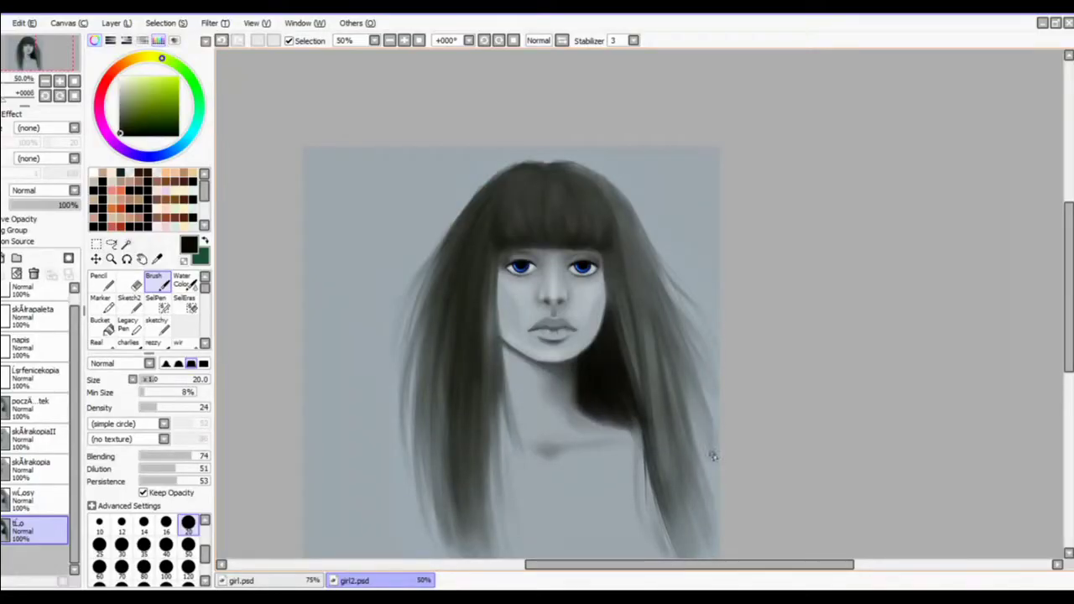
Step: Paint over the chest area with the Brush at size 40 and undo the last stroke
{"action": "left_click", "coordinate": [166, 547]}
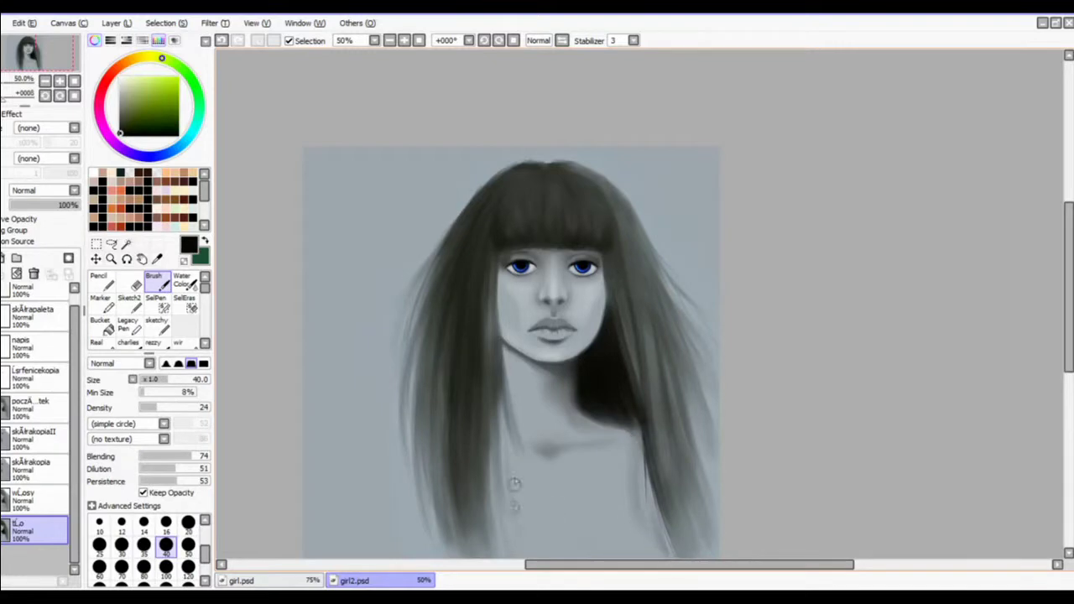
{"action": "scroll", "coordinate": [578, 555], "scroll_direction": "down", "scroll_amount": 2}
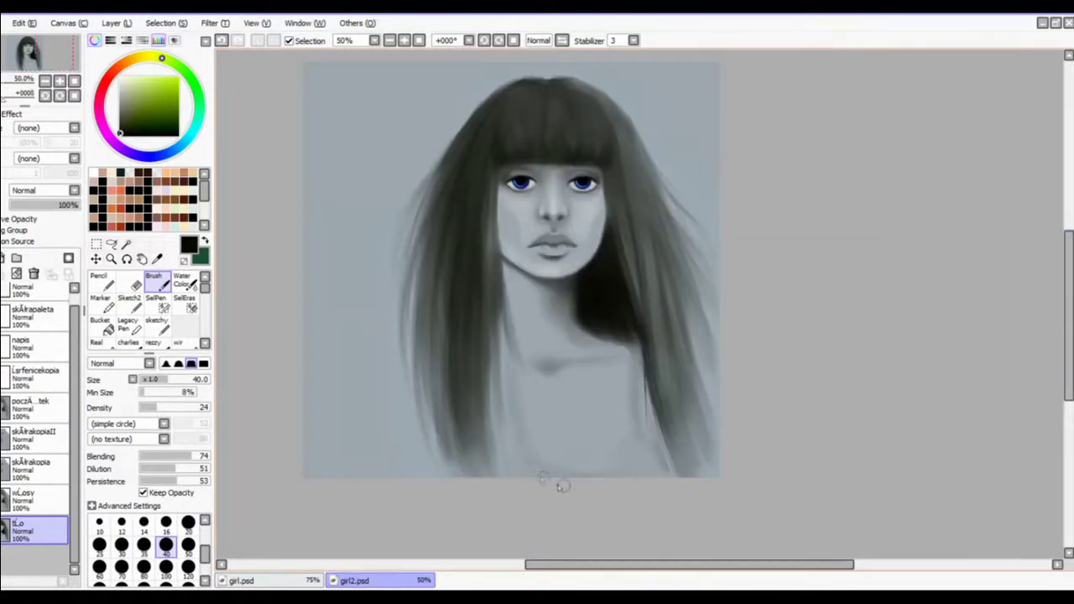
{"action": "right_click", "coordinate": [575, 412]}
{"action": "mouse_move", "coordinate": [518, 412]}
{"action": "left_mouse_down"}
{"action": "mouse_move", "coordinate": [632, 446]}
{"action": "mouse_move", "coordinate": [518, 384]}
{"action": "left_mouse_up"}
{"action": "key", "text": "ctrl+z"}
Step: Repaint the shoulder contour below the dark shadow with sampled skin grey, using the Brush at size 20
{"action": "key", "text": "ctrl+plus"}
{"action": "key", "text": "ctrl+plus"}
{"action": "key", "text": "bracketleft"}
{"action": "key", "text": "bracketleft"}
{"action": "key", "text": "bracketleft"}
{"action": "key", "text": "bracketleft"}
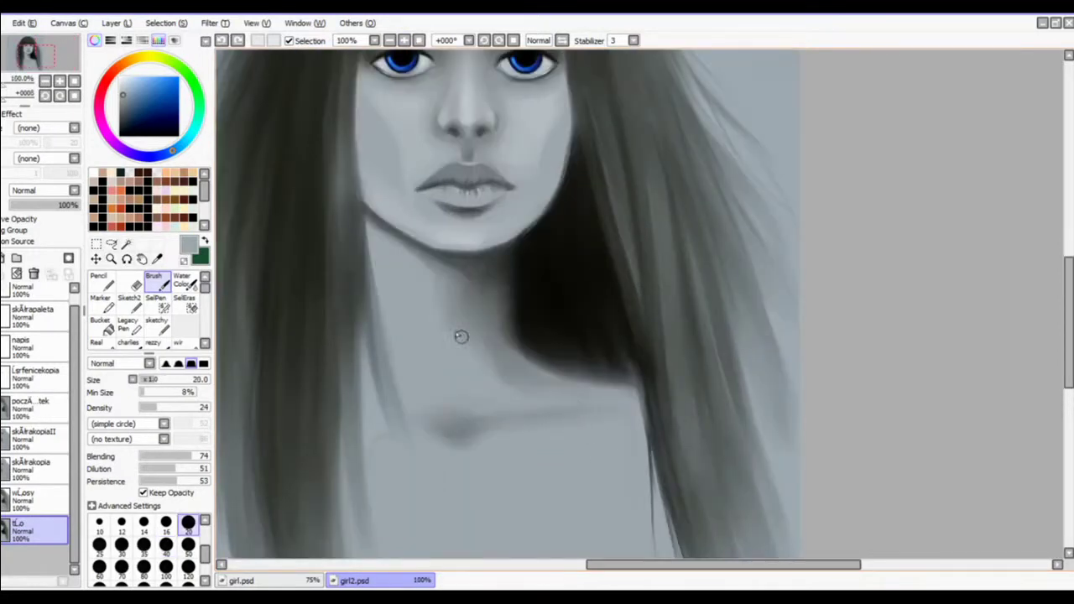
{"action": "right_click", "coordinate": [535, 353]}
{"action": "right_click", "coordinate": [556, 378]}
{"action": "mouse_move", "coordinate": [558, 376]}
{"action": "left_mouse_down"}
{"action": "mouse_move", "coordinate": [611, 385]}
{"action": "mouse_move", "coordinate": [550, 382]}
{"action": "mouse_move", "coordinate": [612, 389]}
{"action": "left_mouse_up"}
{"action": "right_click", "coordinate": [572, 385]}
Step: Define the dark shadow edge above the shoulder with sampled near-black tones at brush size 8
{"action": "left_click", "coordinate": [548, 357], "text": "alt"}
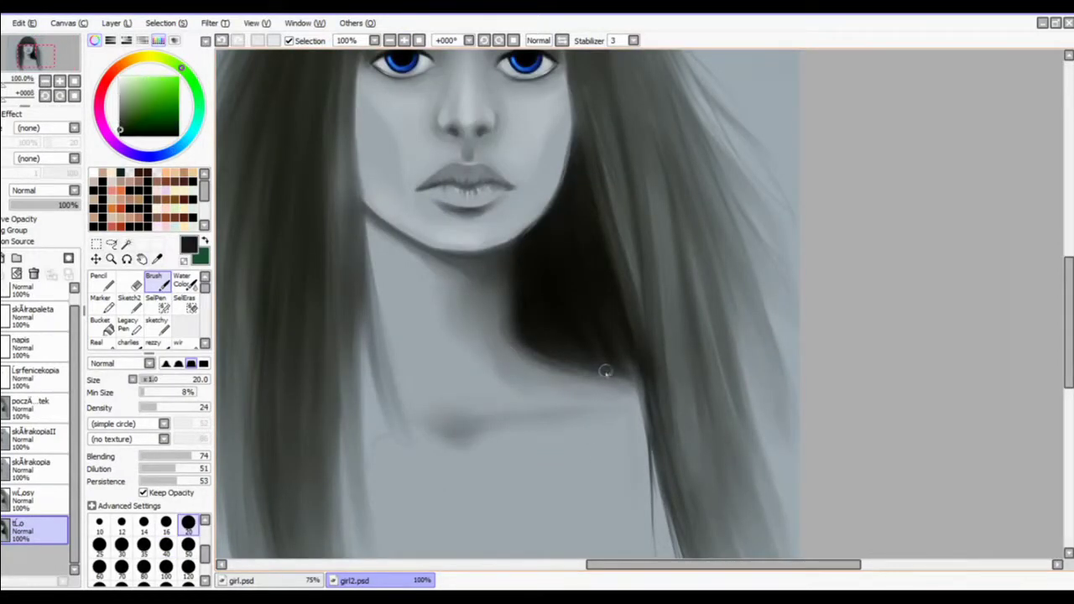
{"action": "key", "text": "bracketleft"}
{"action": "key", "text": "bracketleft"}
{"action": "key", "text": "bracketleft"}
{"action": "key", "text": "bracketleft"}
{"action": "key", "text": "bracketleft"}
{"action": "key", "text": "bracketleft"}
{"action": "left_click", "coordinate": [596, 369], "text": "alt"}
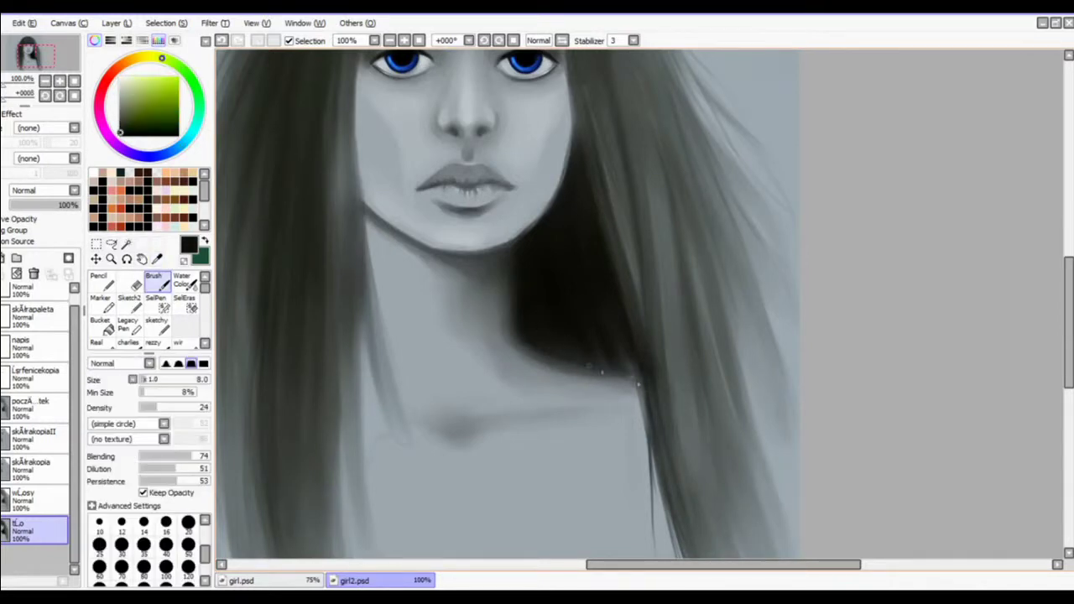
Step: Soften the shading of the neck and jaw with the Brush at size 14
{"action": "key", "text": "bracketright"}
{"action": "key", "text": "bracketright"}
{"action": "key", "text": "bracketright"}
{"action": "key", "text": "bracketright"}
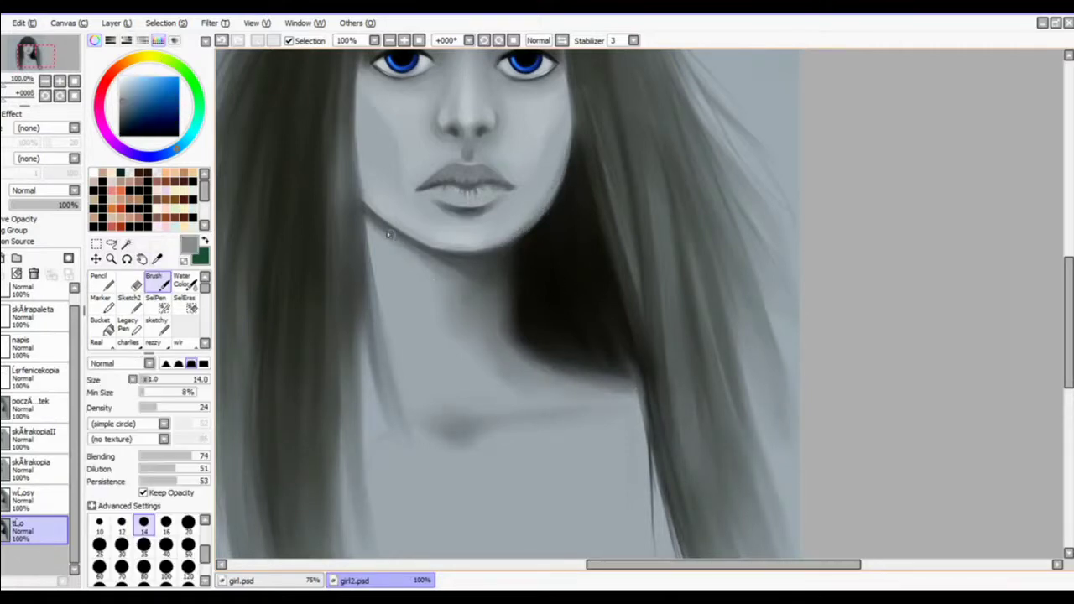
Step: Darken the shadow line beneath the chin with a near-black Brush at size 8
{"action": "key", "text": "bracketleft"}
{"action": "key", "text": "bracketleft"}
{"action": "key", "text": "bracketleft"}
{"action": "key", "text": "bracketleft"}
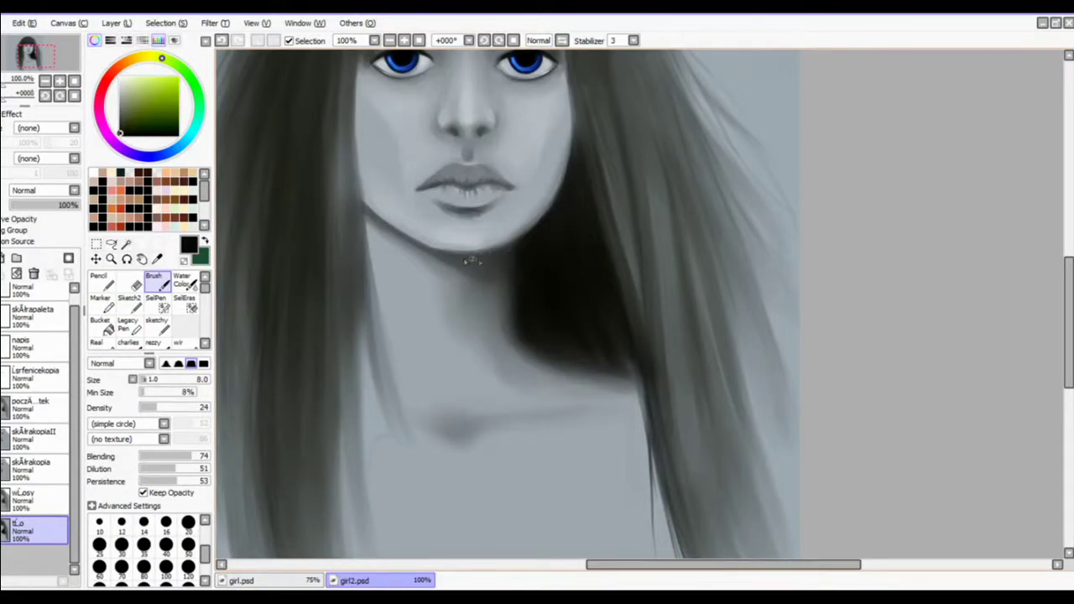
{"action": "key", "text": "bracketright"}
{"action": "key", "text": "bracketright"}
{"action": "key", "text": "bracketright"}
{"action": "key", "text": "bracketright"}
{"action": "key", "text": "bracketright"}
{"action": "key", "text": "bracketright"}
{"action": "key", "text": "bracketright"}
{"action": "key", "text": "bracketright"}
{"action": "key", "text": "bracketright"}
{"action": "left_click", "coordinate": [390, 40]}
{"action": "left_click", "coordinate": [390, 40]}
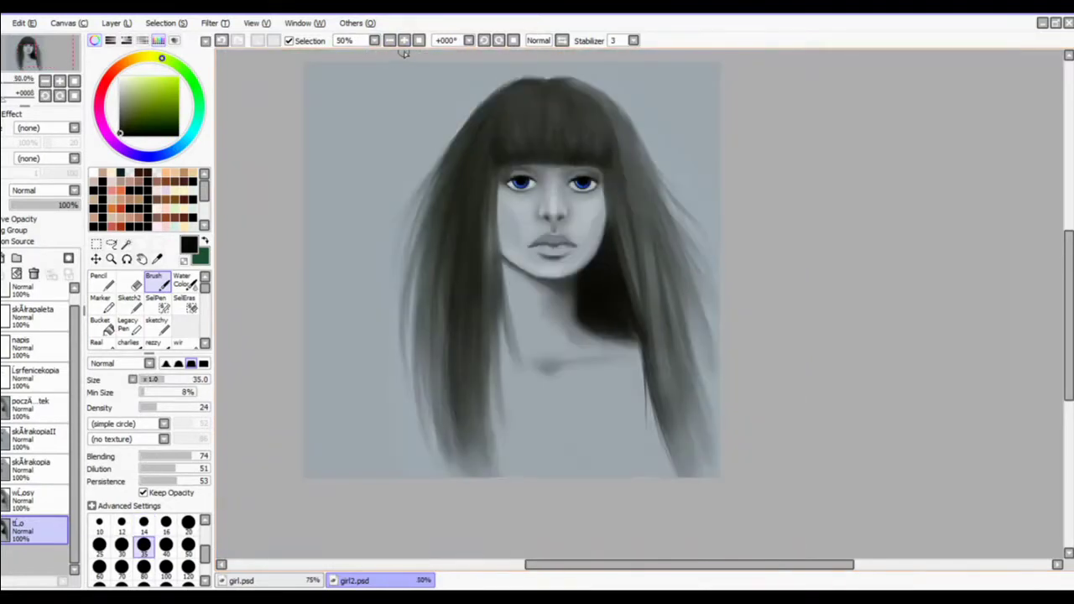
Step: Refine the neck edge against the dark hair with sampled skin grey, using the Brush at size 14
{"action": "scroll", "coordinate": [594, 234], "scroll_direction": "up", "scroll_amount": 2}
{"action": "key", "text": "bracketleft"}
{"action": "key", "text": "bracketleft"}
{"action": "key", "text": "bracketleft"}
{"action": "key", "text": "bracketleft"}
{"action": "key", "text": "bracketleft"}
{"action": "right_click", "coordinate": [569, 380]}
{"action": "right_click", "coordinate": [550, 381]}
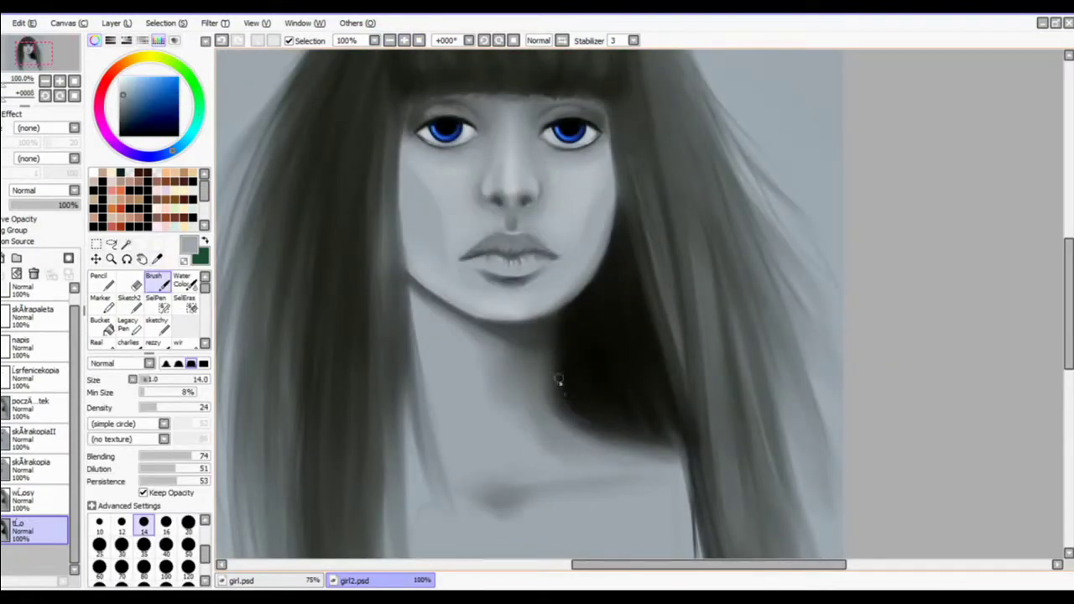
Step: Toggle the początek layer on and off to compare the earlier version with the current portrait
{"action": "left_click", "coordinate": [390, 40]}
{"action": "left_click", "coordinate": [389, 40]}
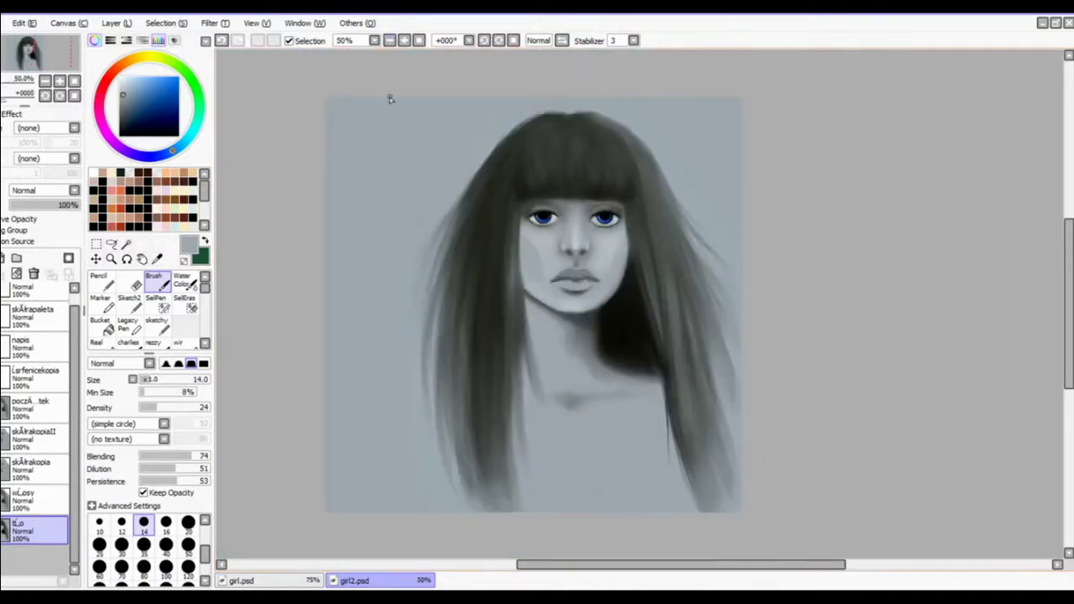
{"action": "left_click", "coordinate": [3, 409]}
{"action": "left_click", "coordinate": [2, 409]}
{"action": "left_click", "coordinate": [405, 40]}
{"action": "left_click", "coordinate": [404, 41]}
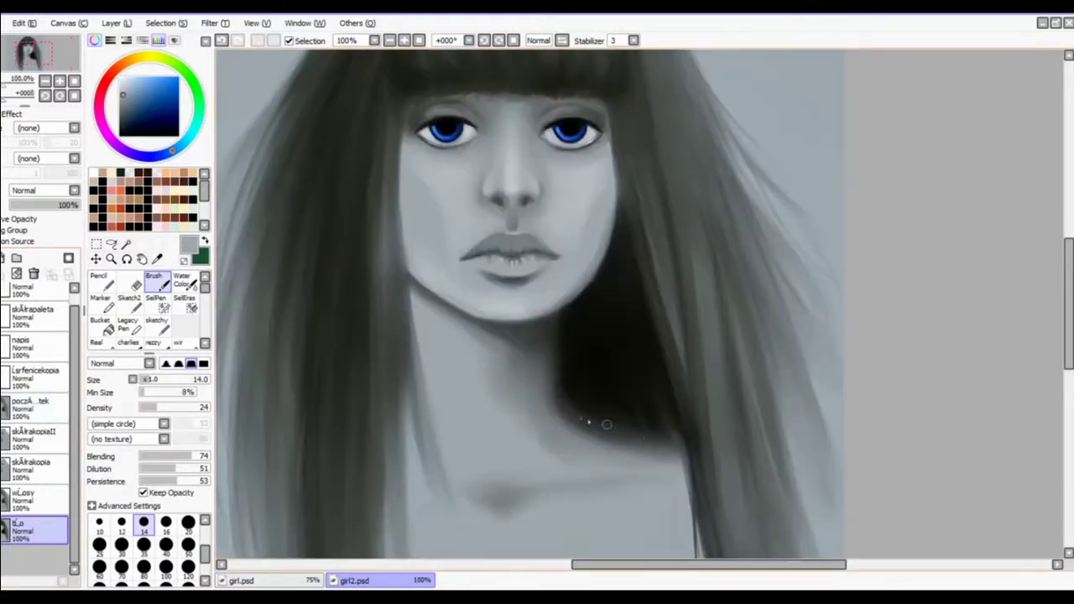
Step: Show the początek layer over the painting and set its opacity to 25%
{"action": "left_click", "coordinate": [2, 409]}
{"action": "left_click", "coordinate": [8, 408]}
{"action": "left_click_drag", "start_coordinate": [24, 205], "coordinate": [27, 210]}
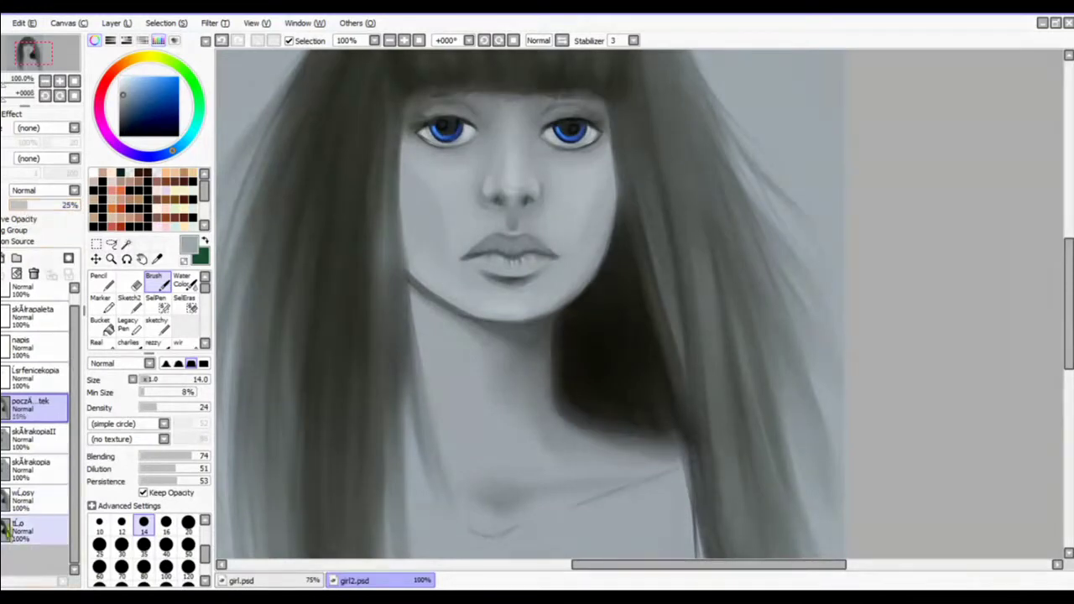
Step: Move the tło layer directly above the początek layer and set its opacity to about 61%
{"action": "left_click_drag", "start_coordinate": [9, 532], "coordinate": [13, 407]}
{"action": "mouse_move", "coordinate": [58, 210]}
{"action": "left_mouse_down"}
{"action": "mouse_move", "coordinate": [40, 209]}
{"action": "mouse_move", "coordinate": [54, 211]}
{"action": "left_mouse_up"}
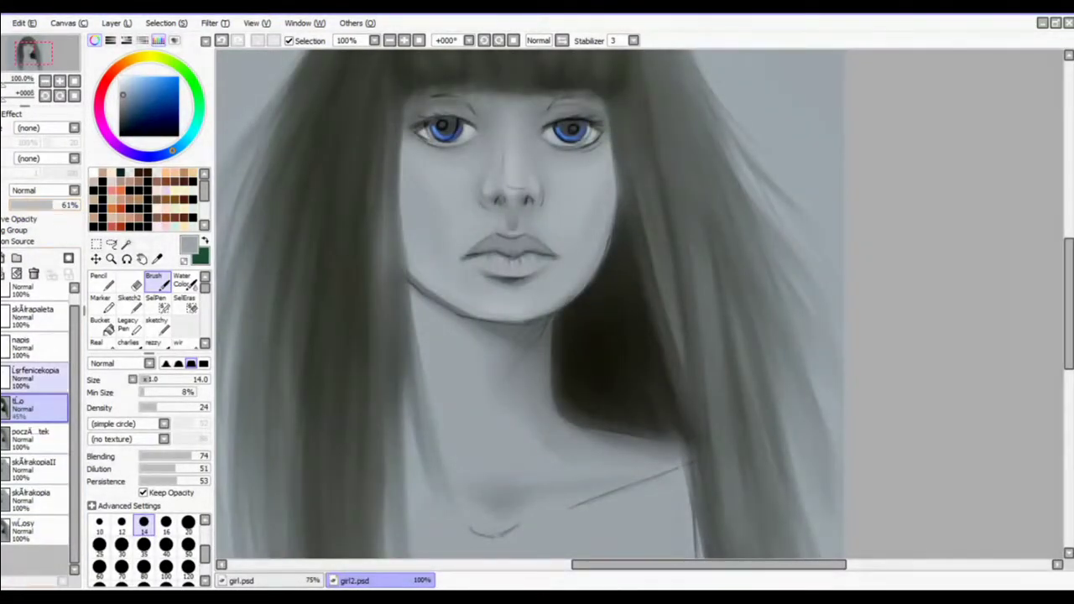
Step: Try painting over the dark gap between neck and hair on the początek layer, using the Pencil at size 35 in sampled dark and then red
{"action": "left_click", "coordinate": [2, 378]}
{"action": "left_click", "coordinate": [101, 282]}
{"action": "left_click", "coordinate": [34, 438]}
{"action": "right_click", "coordinate": [566, 370]}
{"action": "left_click_drag", "start_coordinate": [564, 373], "coordinate": [681, 438]}
{"action": "left_click", "coordinate": [3, 378]}
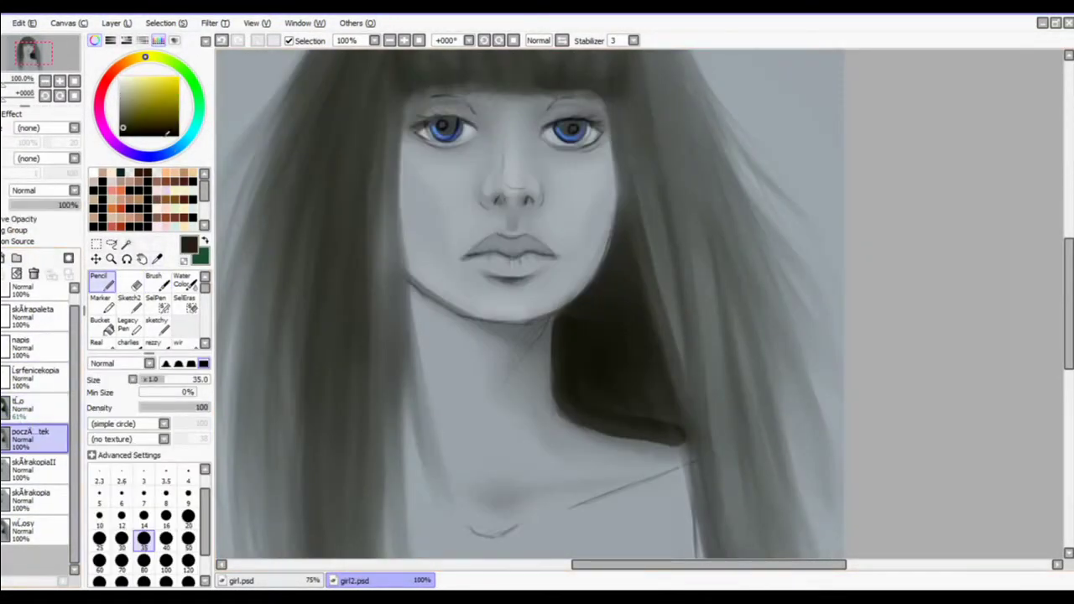
{"action": "left_click", "coordinate": [107, 79]}
{"action": "left_click", "coordinate": [150, 105]}
{"action": "mouse_move", "coordinate": [567, 321]}
{"action": "left_mouse_down"}
{"action": "mouse_move", "coordinate": [569, 340]}
{"action": "mouse_move", "coordinate": [688, 442]}
{"action": "left_mouse_up"}
Step: Set the tło layer's opacity to 100% and undo the Pencil strokes on the początek layer
{"action": "left_click", "coordinate": [38, 409]}
{"action": "left_click_drag", "start_coordinate": [56, 209], "coordinate": [81, 213]}
{"action": "left_click", "coordinate": [38, 440]}
{"action": "key", "text": "ctrl+z"}
{"action": "key", "text": "ctrl+z"}
{"action": "left_click", "coordinate": [38, 410]}
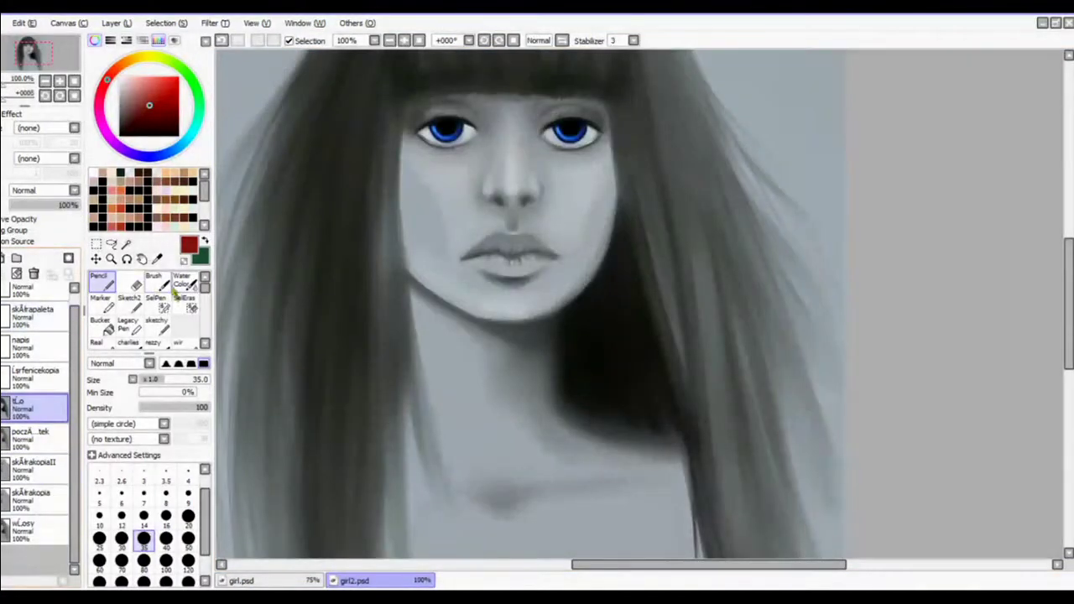
Step: Soften the shoulder's edge against the dark hair with sampled skin grey, using the Brush at size 30
{"action": "left_click", "coordinate": [154, 280]}
{"action": "left_click", "coordinate": [663, 462], "text": "alt"}
{"action": "left_click", "coordinate": [122, 547]}
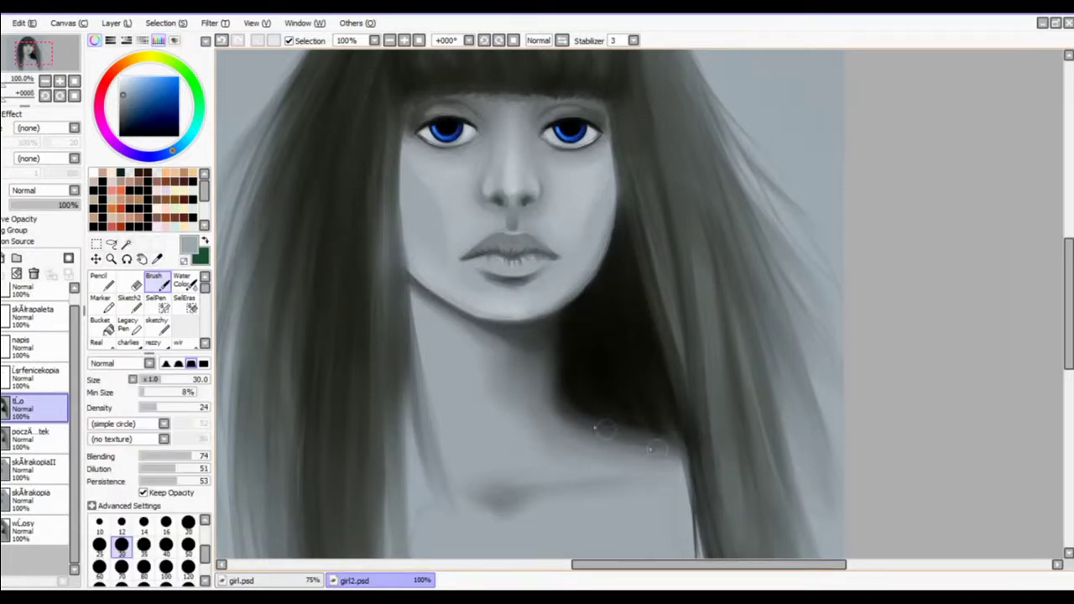
Step: Refine the hair edge beside the neck and shoulder with the sampled dark hair colour, using the Brush at size 16
{"action": "left_click_drag", "start_coordinate": [1069, 253], "coordinate": [1057, 281]}
{"action": "left_click", "coordinate": [616, 254], "text": "alt"}
{"action": "key", "text": "bracketleft"}
{"action": "key", "text": "bracketleft"}
{"action": "key", "text": "bracketleft"}
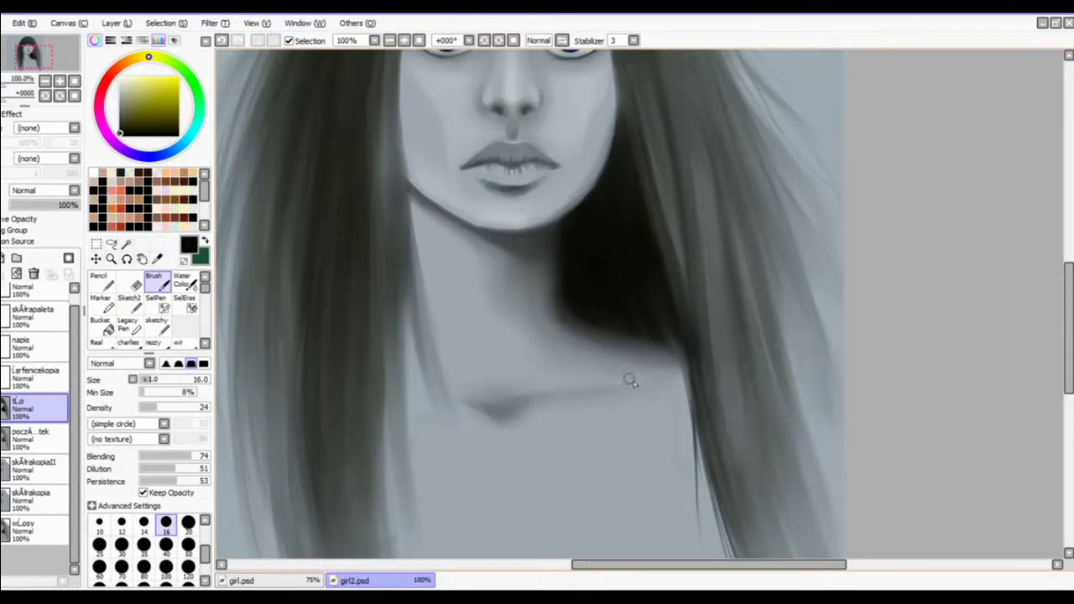
{"action": "scroll", "coordinate": [629, 382], "scroll_direction": "up", "scroll_amount": 5}
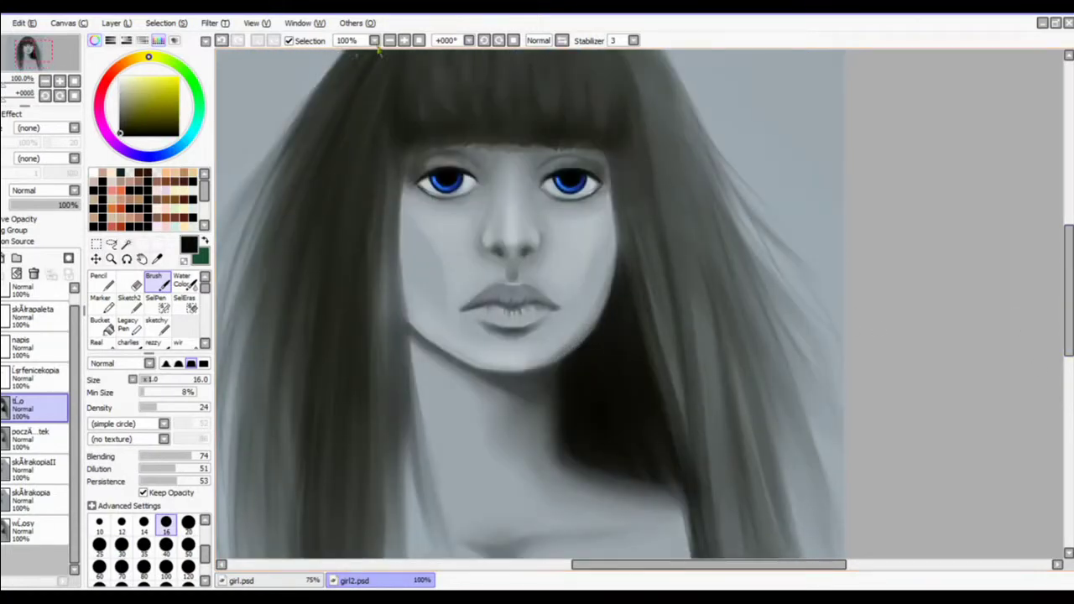
{"action": "left_click", "coordinate": [376, 43]}
{"action": "left_click", "coordinate": [373, 296]}
{"action": "key", "text": "ctrl+z"}
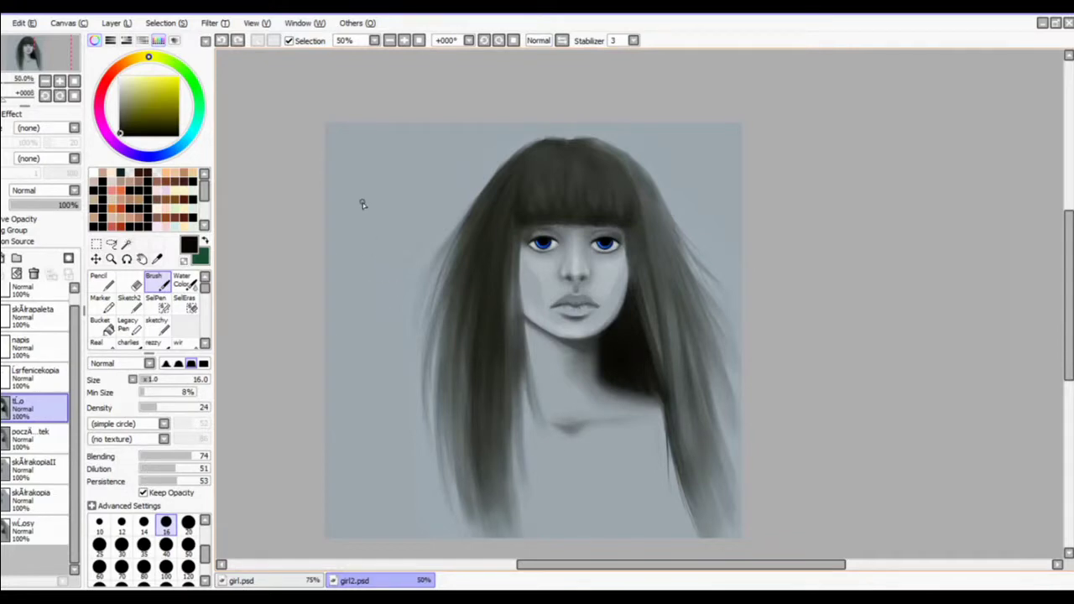
{"action": "left_click", "coordinate": [404, 41]}
{"action": "scroll", "coordinate": [678, 333], "scroll_direction": "down", "scroll_amount": 7}
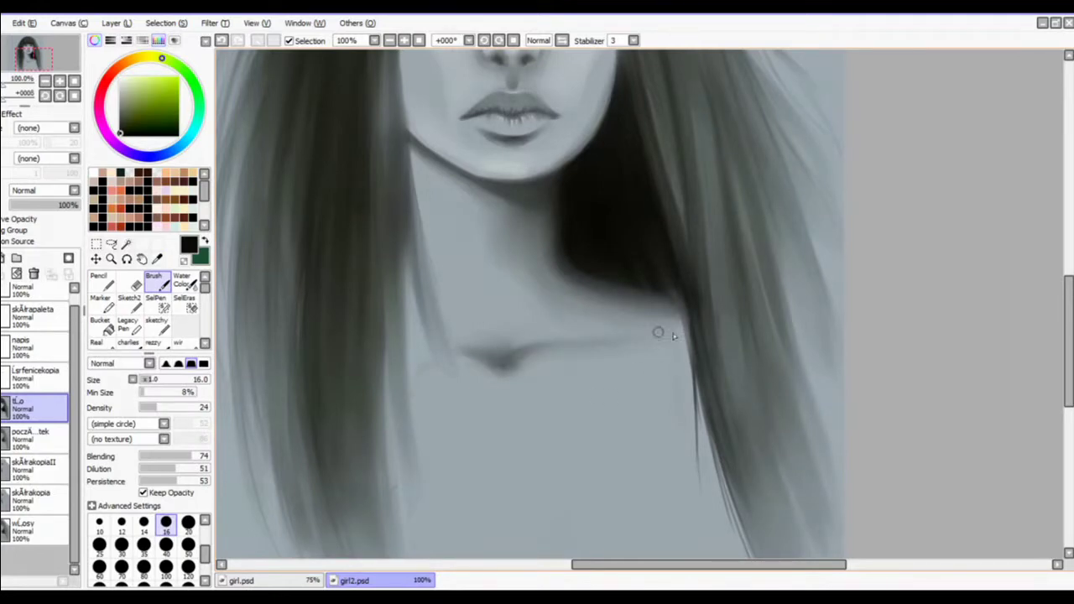
{"action": "left_click_drag", "start_coordinate": [1068, 295], "coordinate": [1068, 316]}
{"action": "left_click_drag", "start_coordinate": [1068, 363], "coordinate": [1069, 261]}
Step: Add a new layer above tło, choose pale yellow and make a rectangular selection from the face's centre line to the right canvas edge
{"action": "left_click", "coordinate": [375, 40]}
{"action": "left_click", "coordinate": [361, 308]}
{"action": "left_click", "coordinate": [3, 259]}
{"action": "left_click", "coordinate": [131, 77]}
{"action": "left_click", "coordinate": [96, 244]}
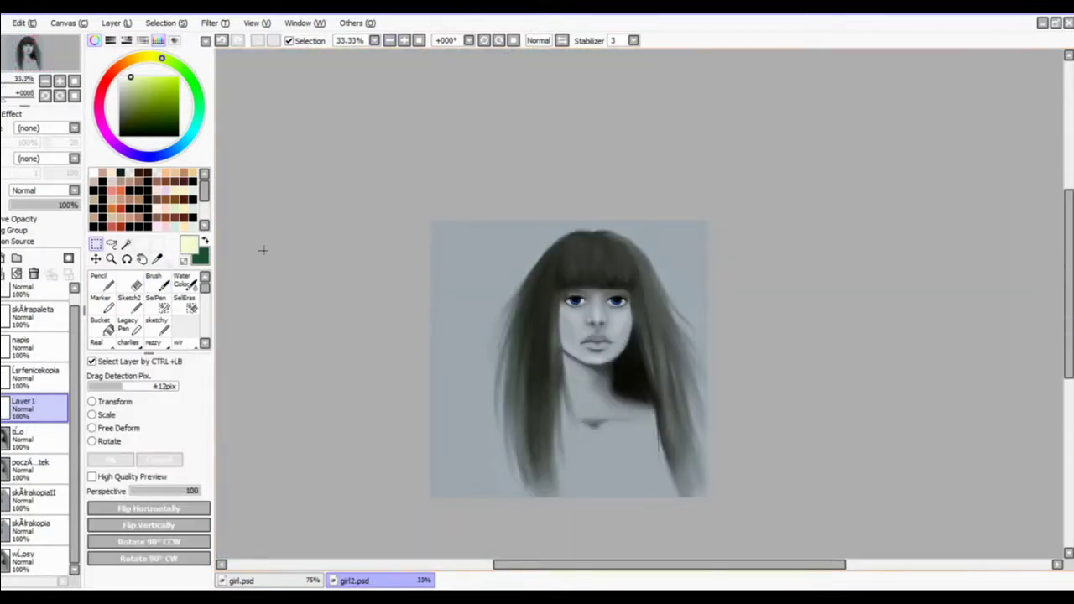
{"action": "mouse_move", "coordinate": [592, 206]}
{"action": "left_mouse_down"}
{"action": "mouse_move", "coordinate": [674, 312]}
{"action": "mouse_move", "coordinate": [712, 501]}
{"action": "left_mouse_up"}
{"action": "key", "text": "ctrl+d"}
{"action": "mouse_move", "coordinate": [594, 222]}
{"action": "left_mouse_down"}
{"action": "mouse_move", "coordinate": [807, 579]}
{"action": "mouse_move", "coordinate": [802, 572]}
{"action": "left_mouse_up"}
{"action": "left_click", "coordinate": [96, 259]}
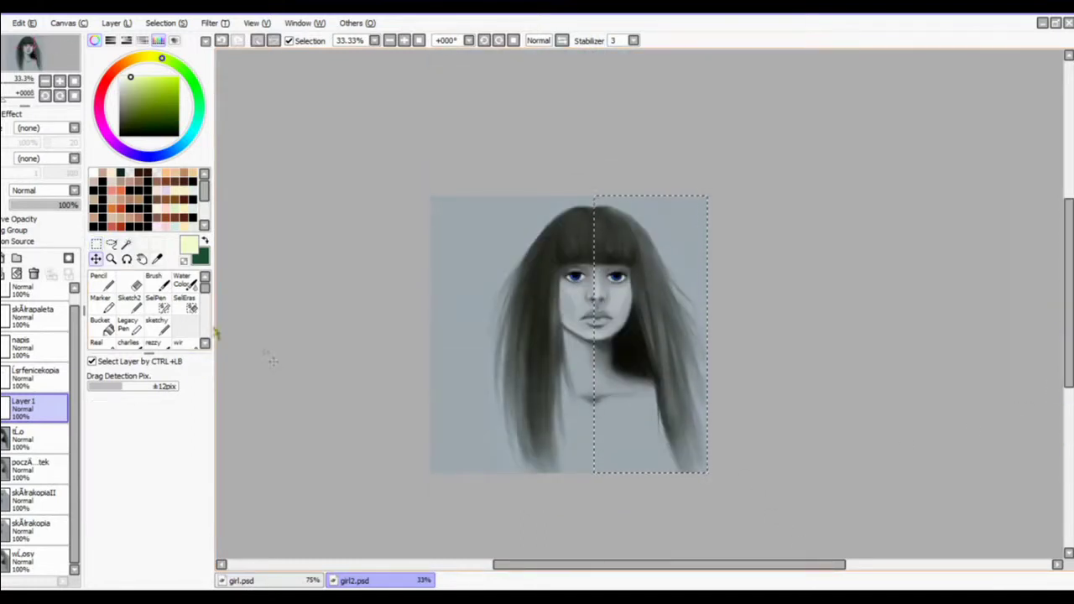
Step: Fill the selected half with pale yellow using the Pencil at size 250
{"action": "left_click", "coordinate": [102, 282]}
{"action": "left_click", "coordinate": [143, 581]}
{"action": "left_click_drag", "start_coordinate": [617, 214], "coordinate": [720, 521]}
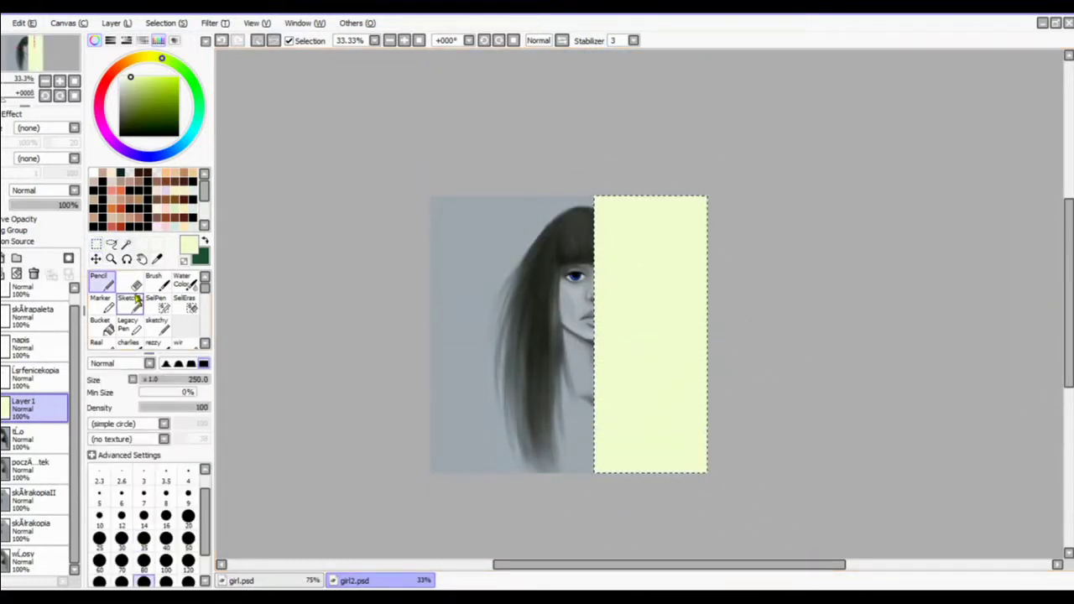
Step: Fill the same area with black on another new layer and move the black block beside the yellow one
{"action": "key", "text": "ctrl+shift+n"}
{"action": "left_click", "coordinate": [148, 182]}
{"action": "left_click", "coordinate": [101, 326]}
{"action": "left_click", "coordinate": [646, 319]}
{"action": "left_click", "coordinate": [96, 259]}
{"action": "left_click_drag", "start_coordinate": [673, 313], "coordinate": [560, 311]}
Step: Crop the canvas from its left side to a width of 1000 pixels, and further to 988 pixels
{"action": "left_click", "coordinate": [84, 24]}
{"action": "left_click", "coordinate": [94, 54]}
{"action": "left_click", "coordinate": [173, 181]}
{"action": "type", "text": "1000"}
{"action": "left_click", "coordinate": [251, 332]}
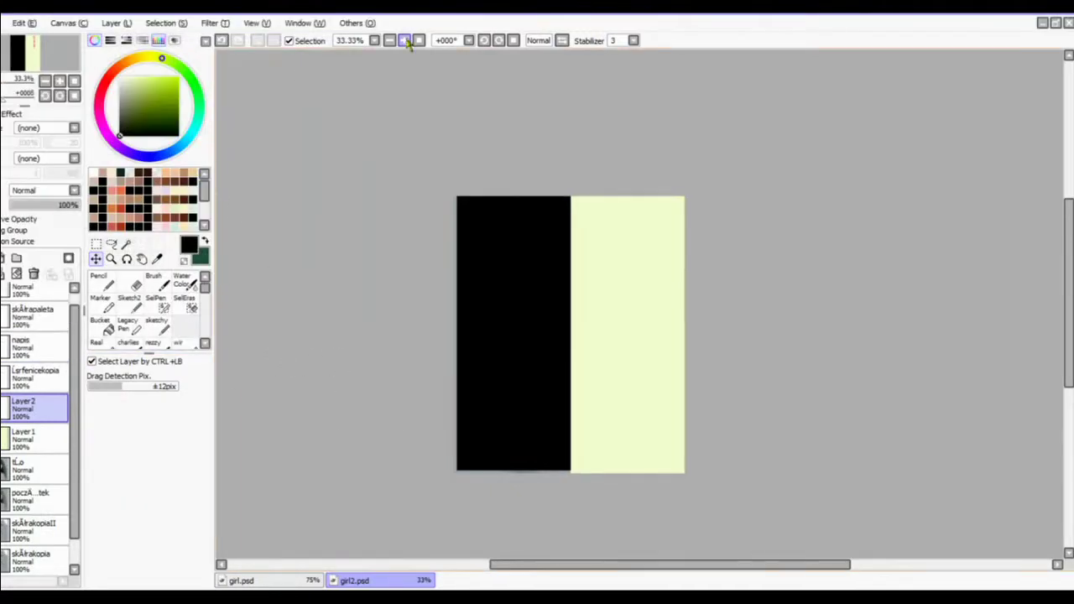
{"action": "left_click", "coordinate": [403, 41]}
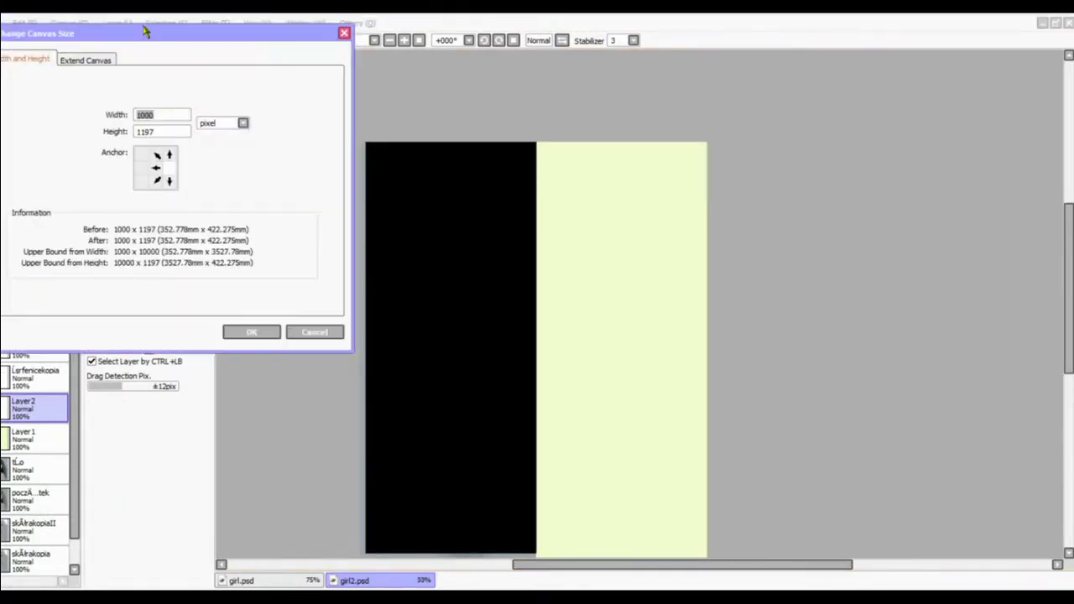
{"action": "type", "text": "988"}
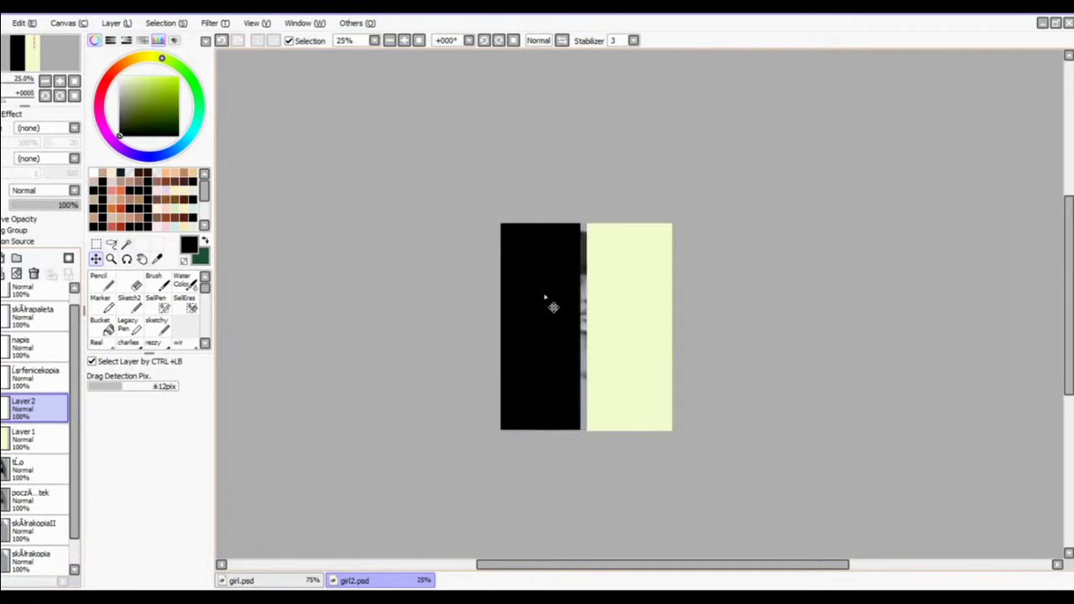
Step: Delete the black and yellow guide layers
{"action": "left_click", "coordinate": [34, 274]}
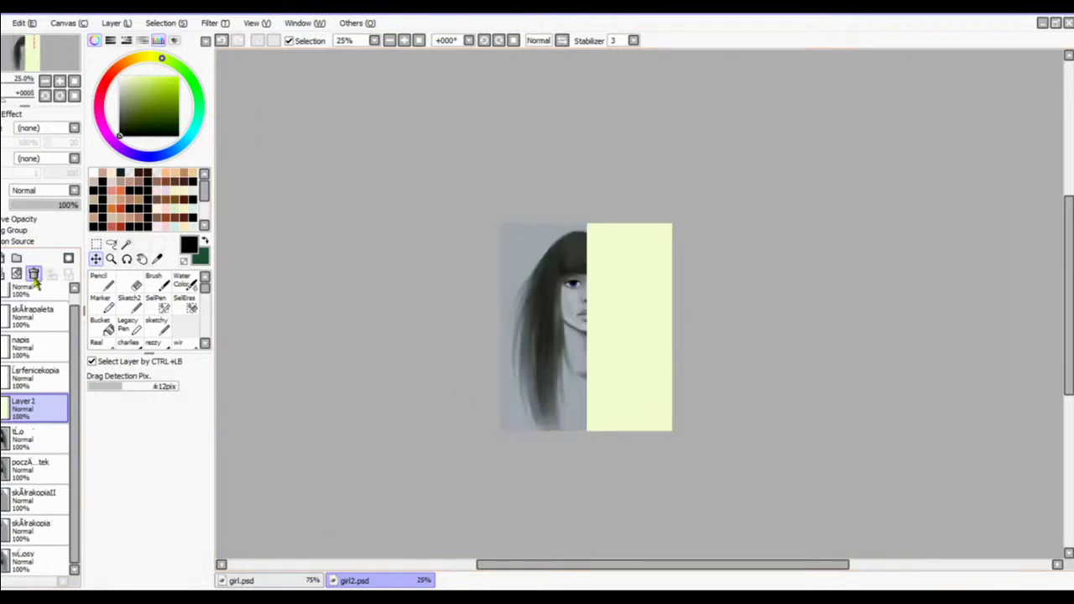
{"action": "left_click", "coordinate": [33, 275]}
{"action": "left_click_drag", "start_coordinate": [517, 567], "coordinate": [568, 567]}
{"action": "scroll", "coordinate": [638, 504], "scroll_direction": "up", "scroll_amount": 2}
{"action": "left_click_drag", "start_coordinate": [712, 567], "coordinate": [631, 567]}
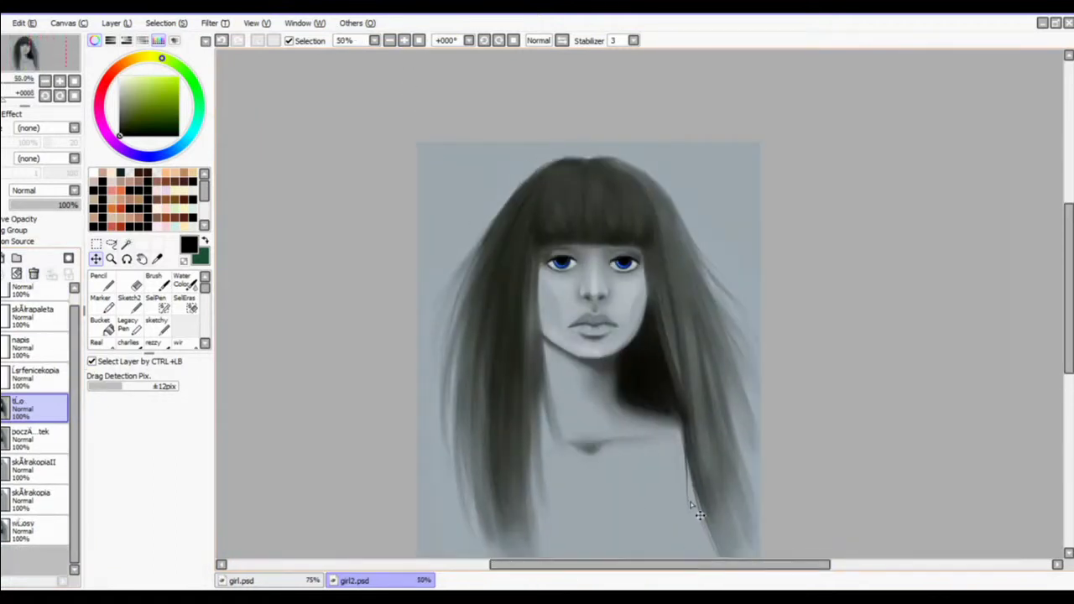
{"action": "mouse_move", "coordinate": [1068, 278]}
{"action": "left_mouse_down"}
{"action": "mouse_move", "coordinate": [1069, 299]}
{"action": "mouse_move", "coordinate": [1067, 290]}
{"action": "left_mouse_up"}
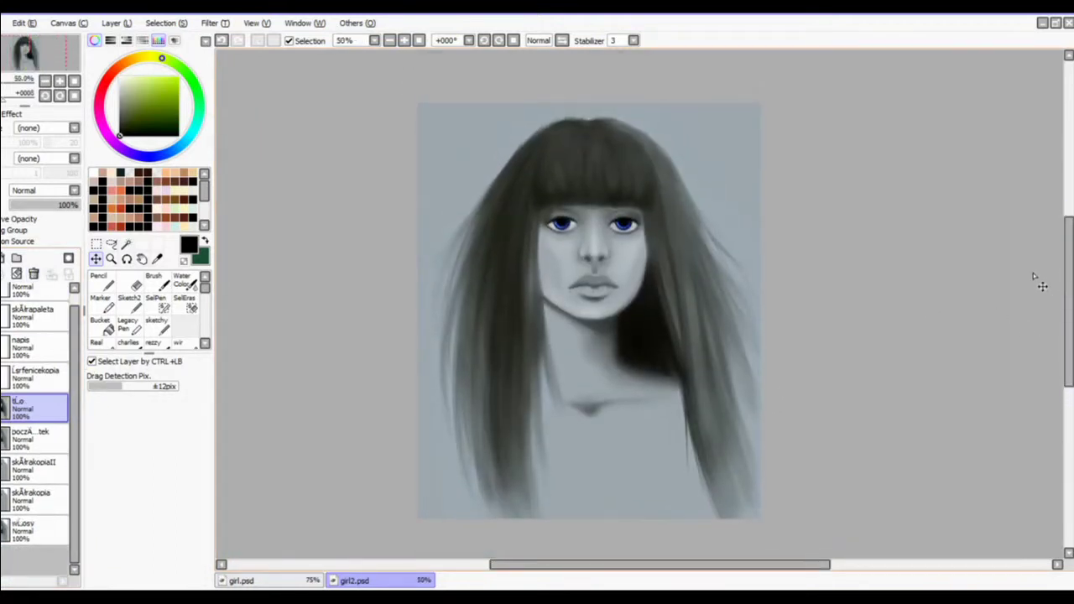
Step: Add a new layer above tło and try a straight neckline across the chest with the Brush at size 16
{"action": "left_click", "coordinate": [104, 282]}
{"action": "left_click", "coordinate": [156, 541]}
{"action": "left_click", "coordinate": [157, 283]}
{"action": "left_click", "coordinate": [3, 259]}
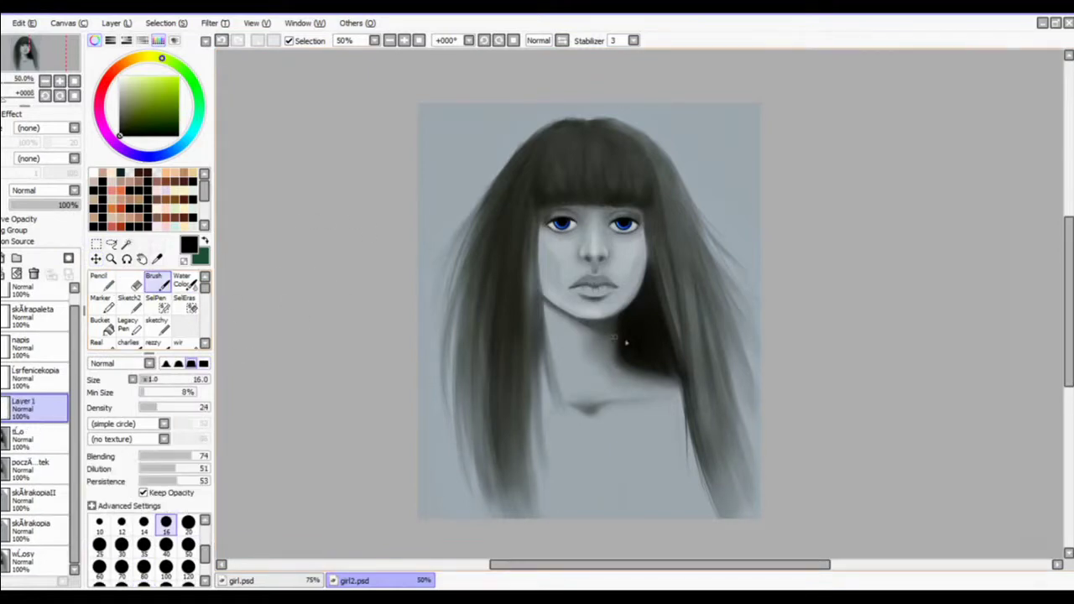
{"action": "mouse_move", "coordinate": [552, 454]}
{"action": "left_mouse_down"}
{"action": "mouse_move", "coordinate": [657, 446]}
{"action": "mouse_move", "coordinate": [690, 473]}
{"action": "left_mouse_up"}
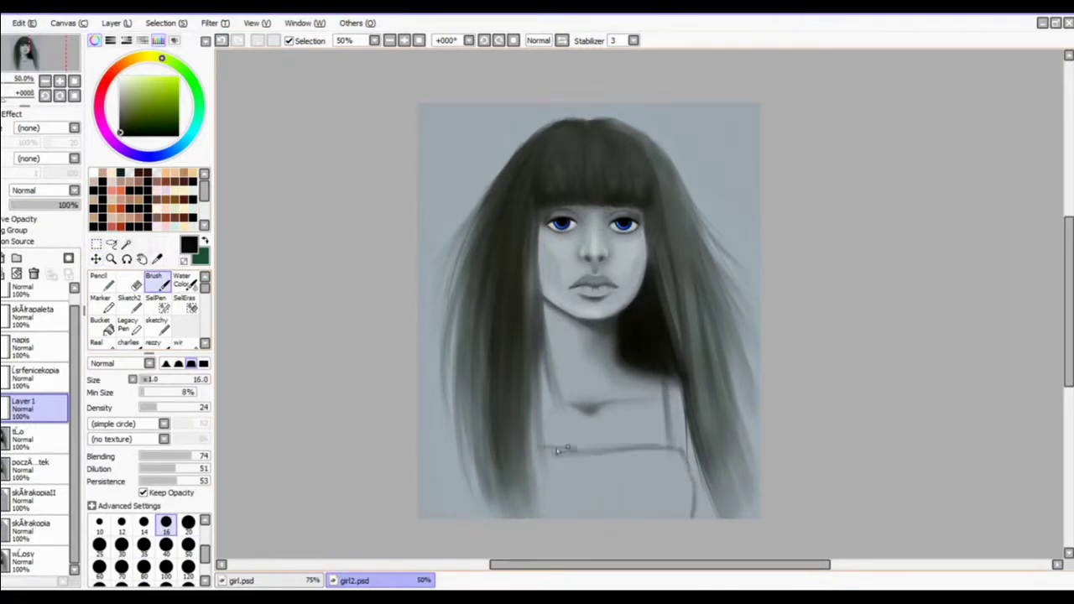
{"action": "key", "text": "ctrl+z"}
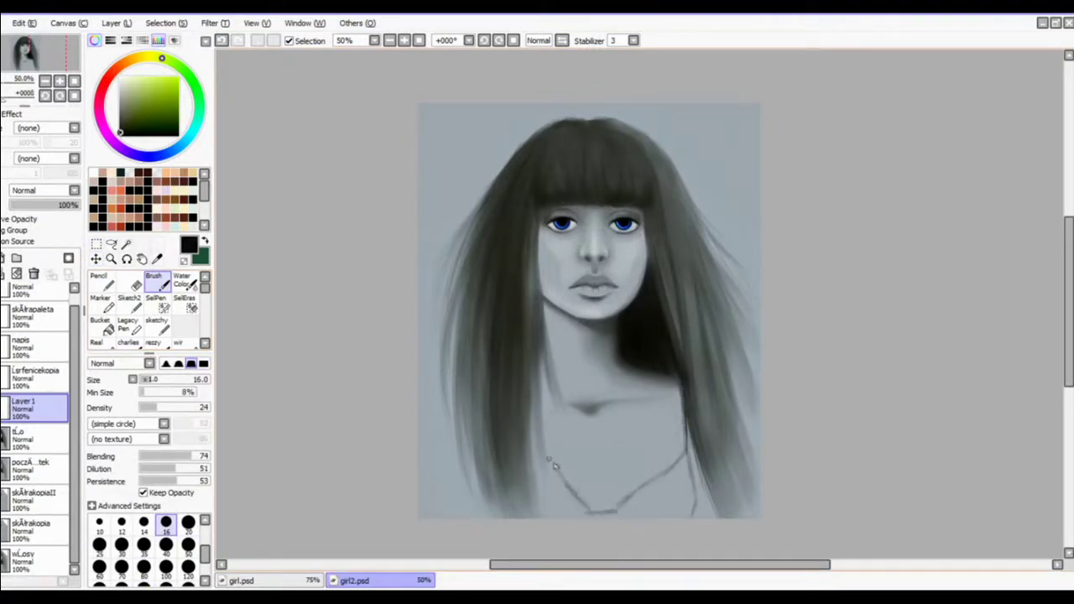
Step: Erase the stray strap lines at the left end of the V-shaped neckline with the Eraser at size 30, and stroke the strap over the hair
{"action": "left_click", "coordinate": [134, 284]}
{"action": "left_click", "coordinate": [144, 564]}
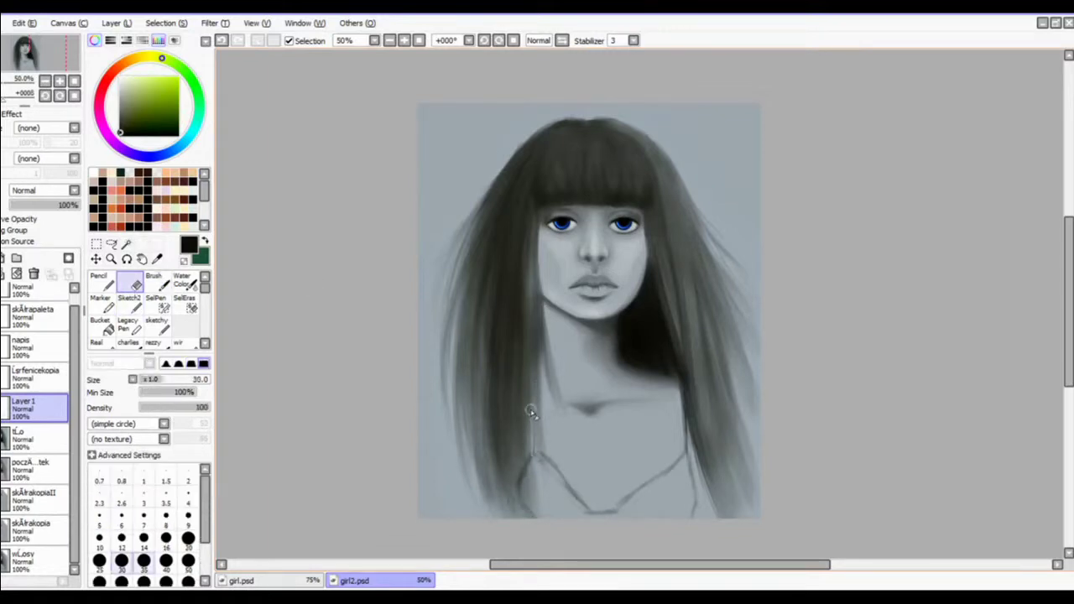
{"action": "left_click_drag", "start_coordinate": [537, 450], "coordinate": [519, 503]}
{"action": "left_click", "coordinate": [157, 325]}
{"action": "left_click_drag", "start_coordinate": [505, 373], "coordinate": [511, 450]}
{"action": "left_click", "coordinate": [158, 283]}
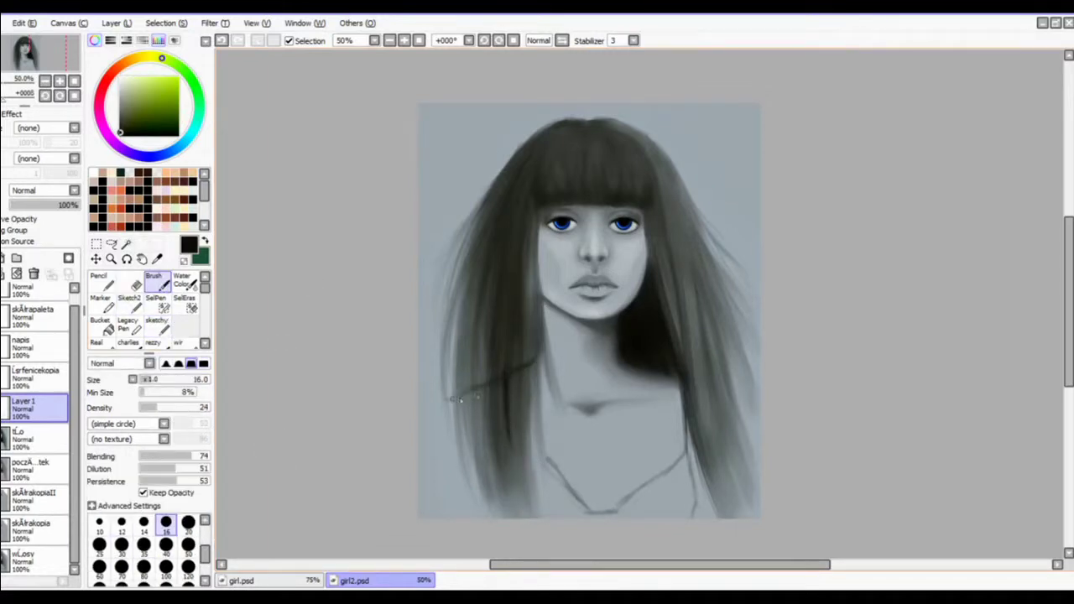
Step: Sketch the side and curved neckline of the top with the Brush, and erase the lower point of the V-shaped neckline
{"action": "mouse_move", "coordinate": [507, 384]}
{"action": "left_mouse_down"}
{"action": "mouse_move", "coordinate": [505, 429]}
{"action": "mouse_move", "coordinate": [587, 509]}
{"action": "left_mouse_up"}
{"action": "left_click_drag", "start_coordinate": [506, 451], "coordinate": [496, 492]}
{"action": "left_click_drag", "start_coordinate": [497, 497], "coordinate": [602, 512]}
{"action": "left_click_drag", "start_coordinate": [498, 475], "coordinate": [505, 518]}
{"action": "mouse_move", "coordinate": [536, 470]}
{"action": "left_mouse_down"}
{"action": "mouse_move", "coordinate": [626, 483]}
{"action": "mouse_move", "coordinate": [671, 464]}
{"action": "left_mouse_up"}
{"action": "left_click_drag", "start_coordinate": [607, 482], "coordinate": [688, 437]}
{"action": "left_click_drag", "start_coordinate": [527, 460], "coordinate": [662, 461]}
{"action": "left_click", "coordinate": [134, 283]}
{"action": "left_click_drag", "start_coordinate": [577, 520], "coordinate": [660, 502]}
{"action": "left_click_drag", "start_coordinate": [588, 500], "coordinate": [520, 505]}
Step: Redraw both side lines of the torso and strengthen the rounded neckline, erasing the stray line on the left
{"action": "left_click", "coordinate": [158, 283]}
{"action": "left_click_drag", "start_coordinate": [688, 429], "coordinate": [699, 517]}
{"action": "left_click", "coordinate": [134, 284]}
{"action": "left_click_drag", "start_coordinate": [508, 429], "coordinate": [497, 455]}
{"action": "left_click", "coordinate": [158, 283]}
{"action": "left_click_drag", "start_coordinate": [505, 394], "coordinate": [495, 502]}
{"action": "mouse_move", "coordinate": [536, 463]}
{"action": "left_mouse_down"}
{"action": "mouse_move", "coordinate": [678, 387]}
{"action": "mouse_move", "coordinate": [681, 440]}
{"action": "left_mouse_up"}
Step: Outline the right shoulder and the outer contours of both arms over the hair
{"action": "left_click_drag", "start_coordinate": [644, 371], "coordinate": [719, 392]}
{"action": "left_click_drag", "start_coordinate": [472, 393], "coordinate": [446, 517]}
{"action": "left_click_drag", "start_coordinate": [707, 382], "coordinate": [750, 517]}
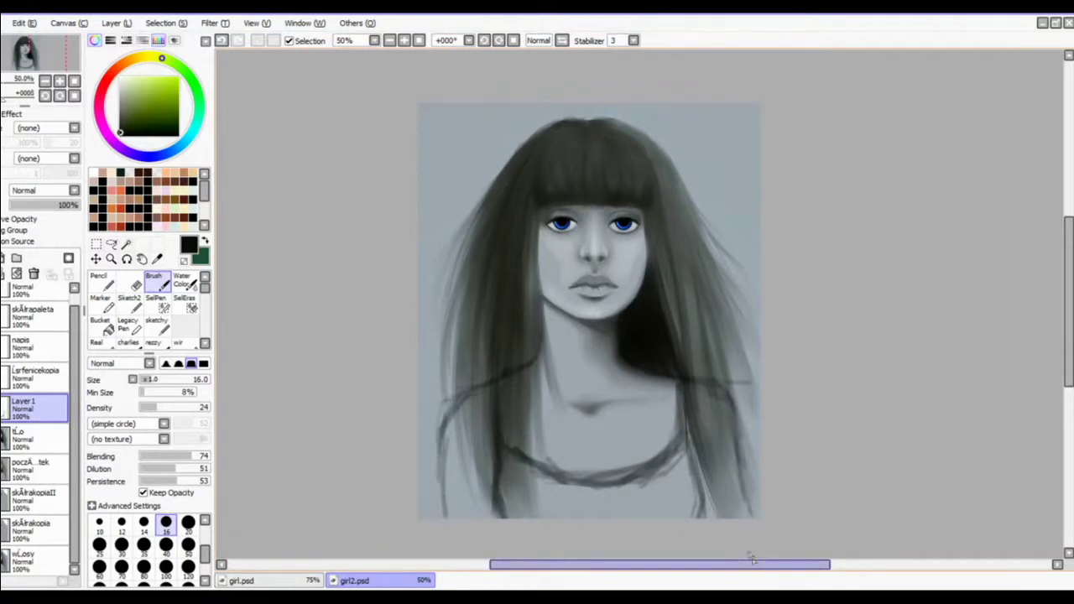
Step: Thicken the rounded neckline and sketch detail lines below its centre and along the lower edge of the top
{"action": "left_click_drag", "start_coordinate": [500, 423], "coordinate": [644, 477]}
{"action": "mouse_move", "coordinate": [523, 449]}
{"action": "left_mouse_down"}
{"action": "mouse_move", "coordinate": [680, 413]}
{"action": "mouse_move", "coordinate": [587, 510]}
{"action": "left_mouse_up"}
{"action": "left_click_drag", "start_coordinate": [498, 487], "coordinate": [528, 520]}
{"action": "mouse_move", "coordinate": [587, 490]}
{"action": "left_mouse_down"}
{"action": "mouse_move", "coordinate": [596, 522]}
{"action": "mouse_move", "coordinate": [612, 519]}
{"action": "left_mouse_up"}
{"action": "left_click_drag", "start_coordinate": [651, 462], "coordinate": [700, 490]}
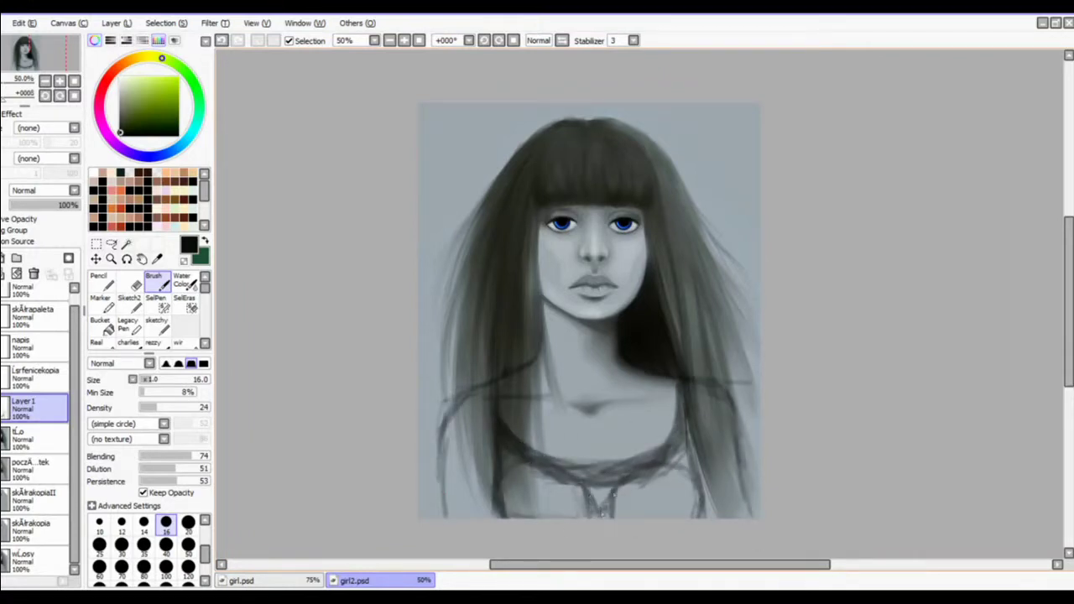
Step: Strengthen the side lines of the top and add a slanting V line on the left of the chest
{"action": "left_click_drag", "start_coordinate": [508, 474], "coordinate": [502, 512]}
{"action": "left_click_drag", "start_coordinate": [533, 464], "coordinate": [590, 516]}
{"action": "mouse_move", "coordinate": [672, 464]}
{"action": "left_mouse_down"}
{"action": "mouse_move", "coordinate": [609, 517]}
{"action": "mouse_move", "coordinate": [677, 454]}
{"action": "left_mouse_up"}
{"action": "left_click_drag", "start_coordinate": [682, 427], "coordinate": [698, 509]}
Step: Erase the rounded neckline and draw a deep V-shaped neckline in its place with the Brush
{"action": "key", "text": "e"}
{"action": "left_click_drag", "start_coordinate": [530, 446], "coordinate": [598, 500]}
{"action": "left_click_drag", "start_coordinate": [598, 500], "coordinate": [659, 443]}
{"action": "key", "text": "b"}
{"action": "left_click_drag", "start_coordinate": [532, 462], "coordinate": [592, 521]}
{"action": "left_click_drag", "start_coordinate": [660, 469], "coordinate": [620, 520]}
{"action": "left_click_drag", "start_coordinate": [535, 457], "coordinate": [585, 519]}
Step: Erase the shoulder, arm and side lines that cross the hair on both sides
{"action": "key", "text": "e"}
{"action": "mouse_move", "coordinate": [446, 460]}
{"action": "left_mouse_down"}
{"action": "mouse_move", "coordinate": [520, 350]}
{"action": "mouse_move", "coordinate": [497, 445]}
{"action": "mouse_move", "coordinate": [512, 505]}
{"action": "left_mouse_up"}
{"action": "mouse_move", "coordinate": [722, 387]}
{"action": "left_mouse_down"}
{"action": "mouse_move", "coordinate": [747, 473]}
{"action": "mouse_move", "coordinate": [747, 514]}
{"action": "left_mouse_up"}
{"action": "left_click_drag", "start_coordinate": [678, 475], "coordinate": [676, 522]}
Step: Darken both edges of the V-shaped neckline and add lace-like trim beneath them with the Brush
{"action": "key", "text": "b"}
{"action": "left_click_drag", "start_coordinate": [697, 450], "coordinate": [637, 516]}
{"action": "left_click_drag", "start_coordinate": [663, 473], "coordinate": [621, 522]}
{"action": "left_click_drag", "start_coordinate": [537, 475], "coordinate": [582, 517]}
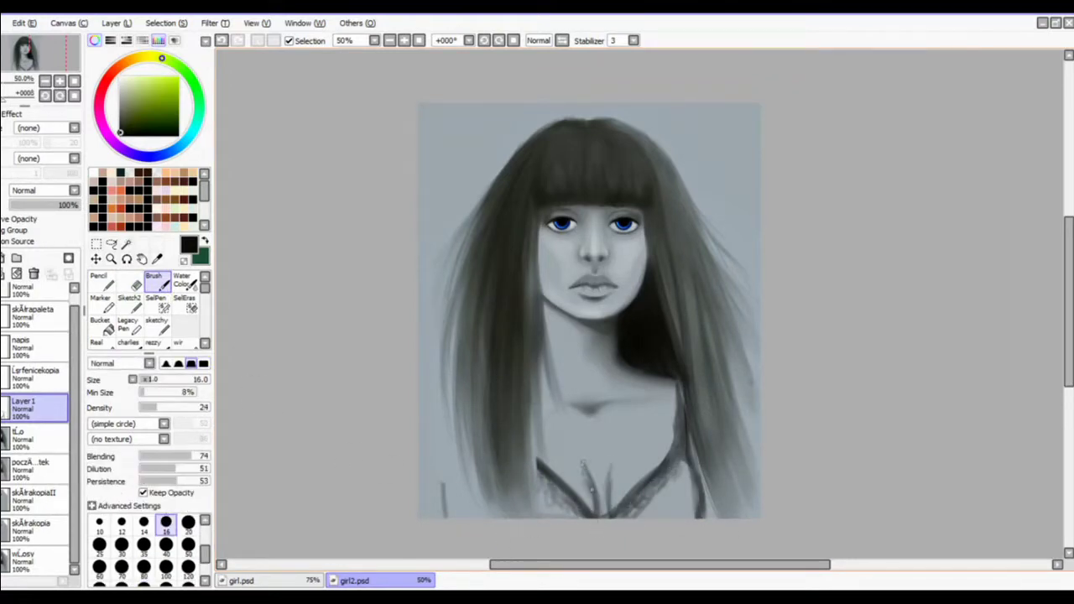
Step: Select the entire tło layer and paste a copy of it as a new layer above it
{"action": "left_click", "coordinate": [122, 546]}
{"action": "left_click", "coordinate": [35, 438]}
{"action": "left_click", "coordinate": [96, 244]}
{"action": "key", "text": "ctrl+a"}
{"action": "key", "text": "ctrl+c"}
{"action": "key", "text": "ctrl+v"}
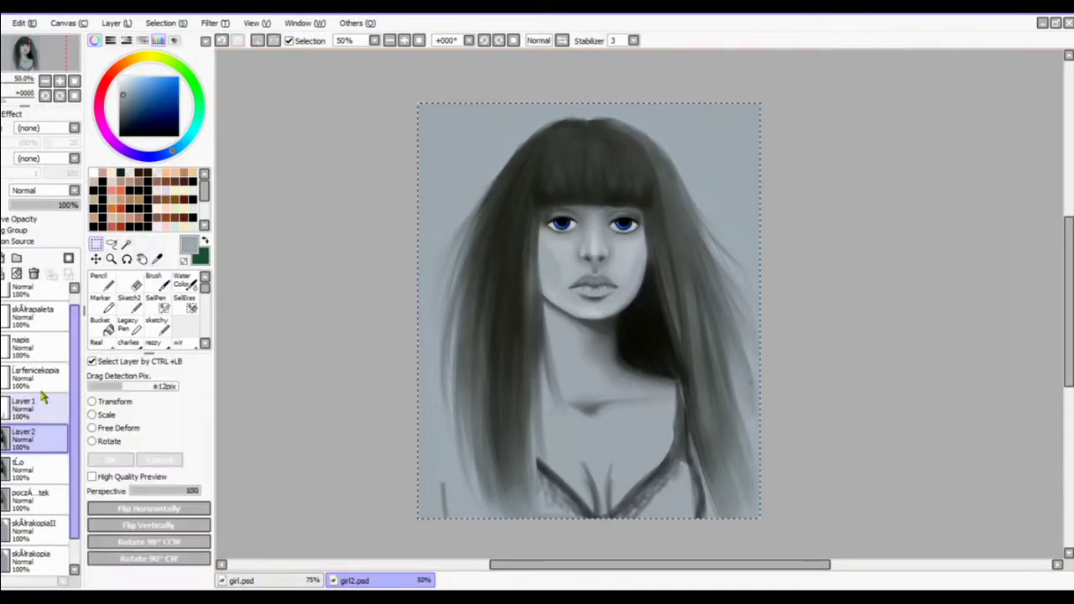
Step: Merge the clothing sketch layer down into the pasted portrait copy and clear the selection
{"action": "left_click", "coordinate": [38, 403]}
{"action": "key", "text": "ctrl+e"}
{"action": "left_click", "coordinate": [167, 24]}
{"action": "left_click", "coordinate": [177, 39]}
{"action": "left_click", "coordinate": [157, 283]}
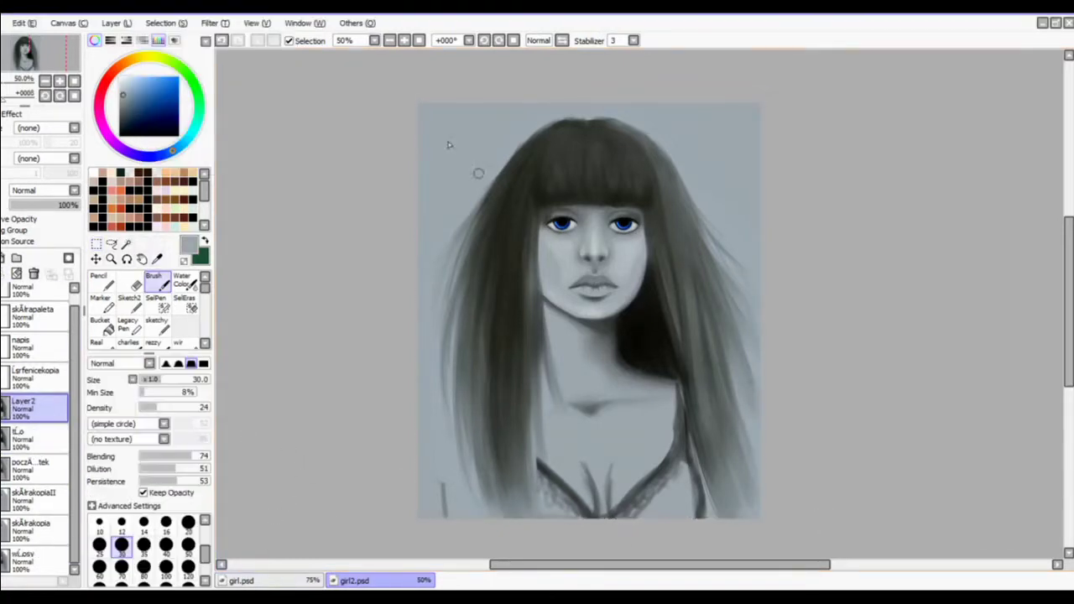
Step: Soften the cleavage lines with sampled grey, using the Brush at size 25
{"action": "scroll", "coordinate": [477, 173], "scroll_direction": "up", "scroll_amount": 1}
{"action": "left_click_drag", "start_coordinate": [1069, 302], "coordinate": [1069, 344]}
{"action": "key", "text": "bracketleft"}
{"action": "right_click", "coordinate": [596, 433]}
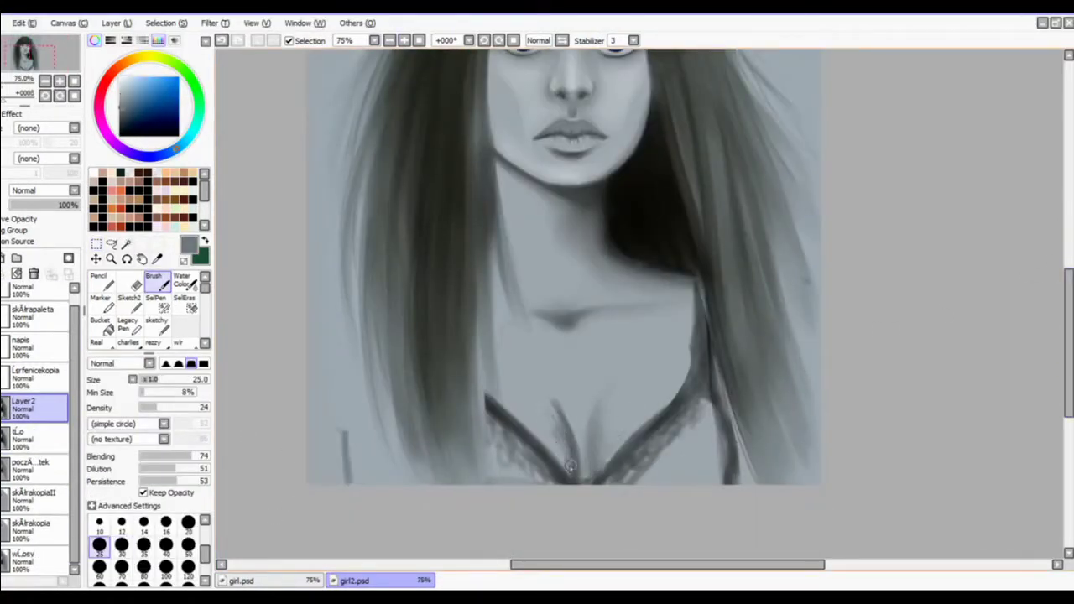
Step: Darken the cleavage lines, the right strap and the side of the top with sampled near-black, using the Brush at size 14
{"action": "right_click", "coordinate": [636, 225]}
{"action": "key", "text": "bracketleft"}
{"action": "key", "text": "bracketleft"}
{"action": "key", "text": "bracketleft"}
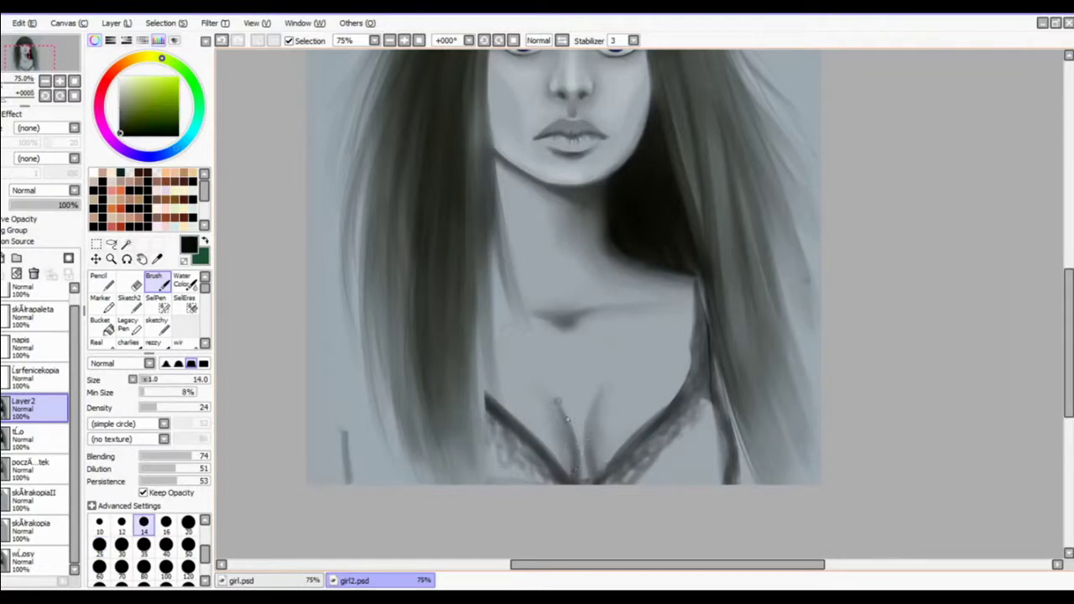
{"action": "scroll", "coordinate": [568, 419], "scroll_direction": "down", "scroll_amount": 3}
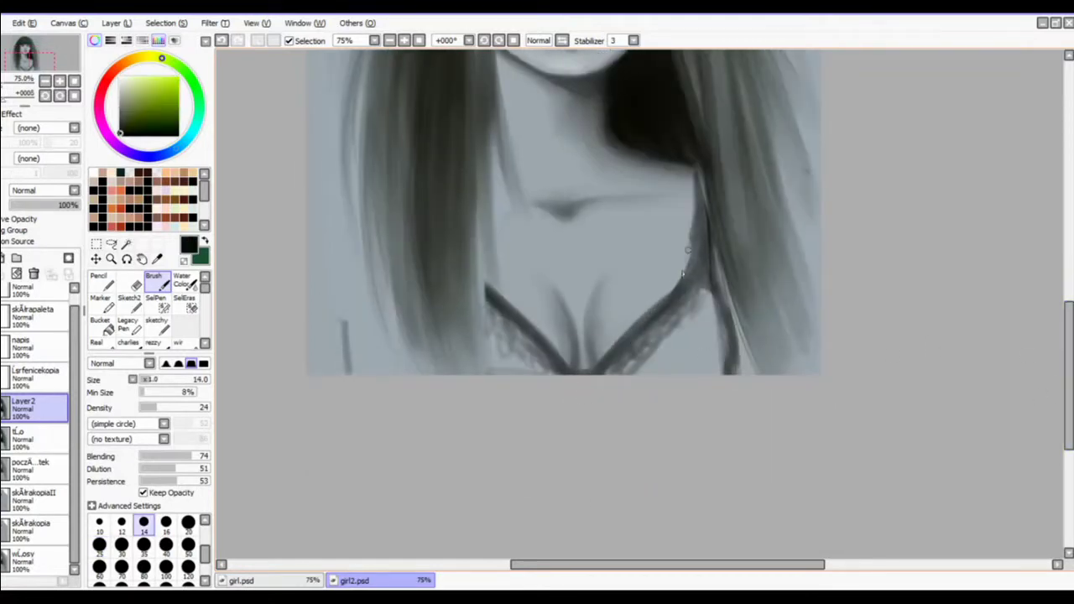
{"action": "mouse_move", "coordinate": [697, 227]}
{"action": "left_mouse_down"}
{"action": "mouse_move", "coordinate": [688, 278]}
{"action": "mouse_move", "coordinate": [687, 262]}
{"action": "mouse_move", "coordinate": [733, 328]}
{"action": "left_mouse_up"}
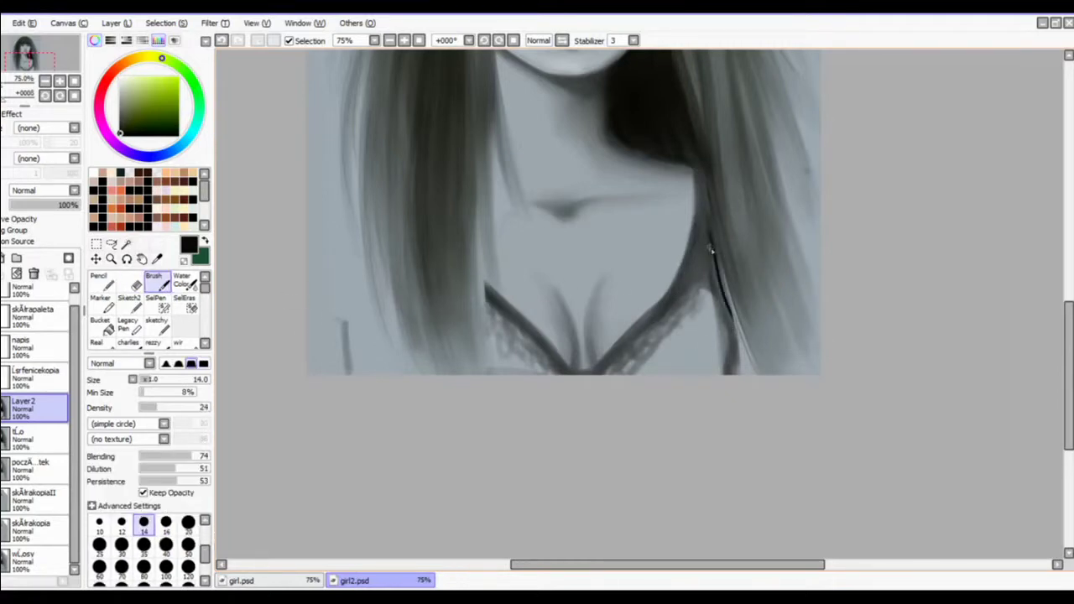
{"action": "left_click_drag", "start_coordinate": [711, 246], "coordinate": [720, 295]}
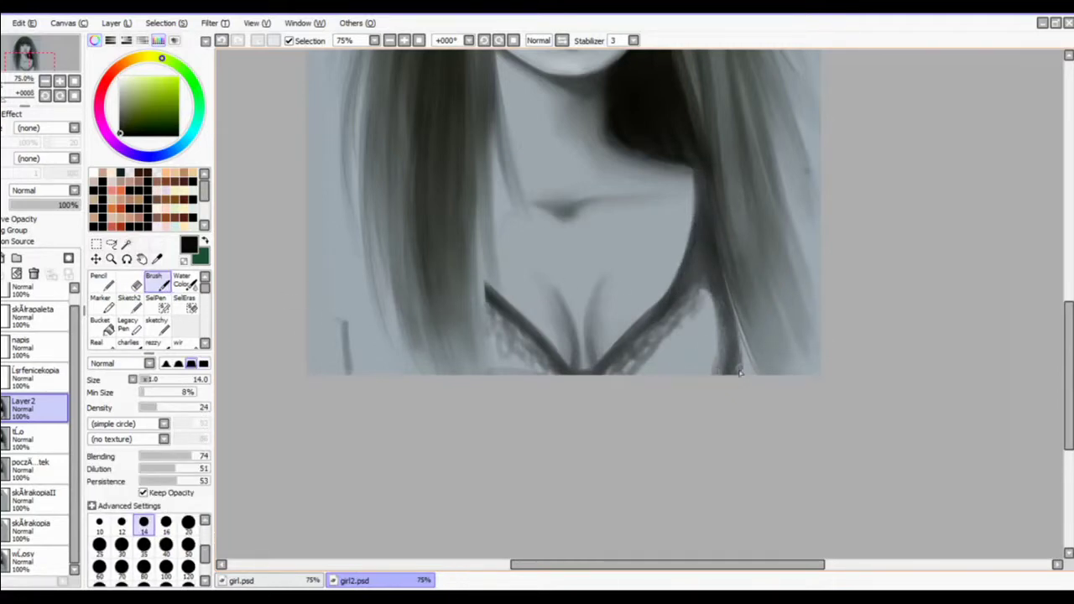
{"action": "left_click_drag", "start_coordinate": [739, 372], "coordinate": [738, 324]}
{"action": "left_click_drag", "start_coordinate": [715, 291], "coordinate": [686, 311]}
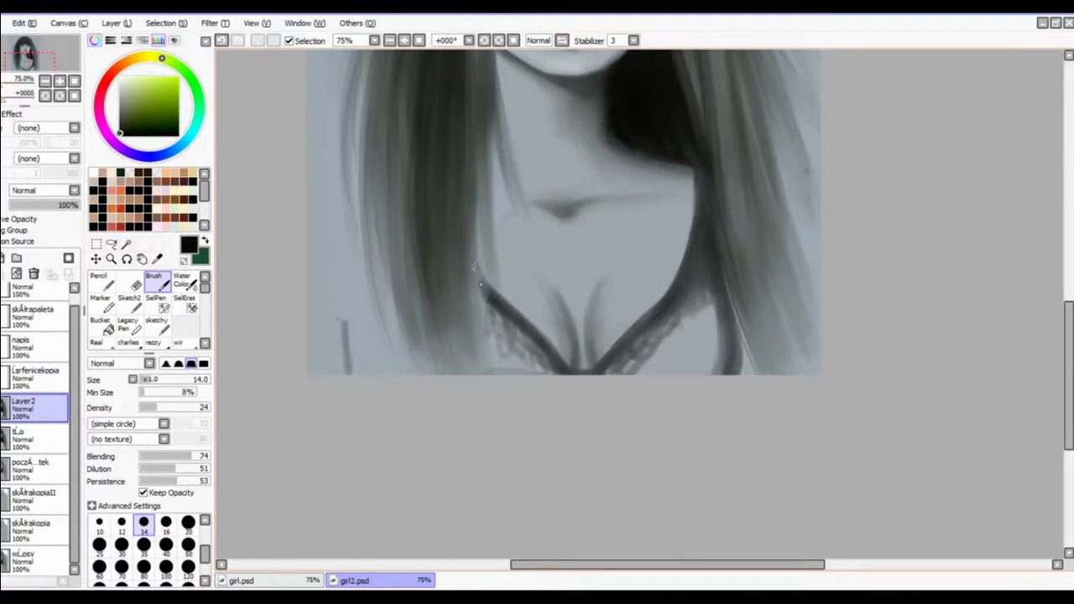
Step: Fill the right half of the top with dark shading, using the Brush at size 80
{"action": "left_click", "coordinate": [389, 40]}
{"action": "left_click", "coordinate": [405, 40]}
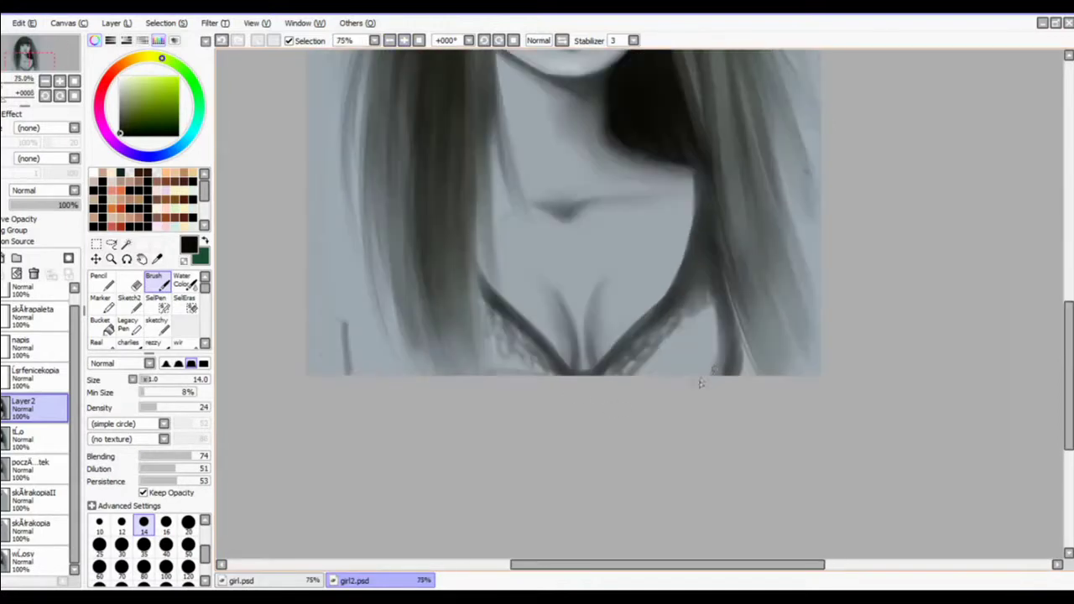
{"action": "left_click", "coordinate": [143, 568]}
{"action": "mouse_move", "coordinate": [663, 352]}
{"action": "left_mouse_down"}
{"action": "mouse_move", "coordinate": [705, 340]}
{"action": "mouse_move", "coordinate": [638, 361]}
{"action": "mouse_move", "coordinate": [707, 344]}
{"action": "mouse_move", "coordinate": [712, 313]}
{"action": "left_mouse_up"}
{"action": "left_click", "coordinate": [102, 283]}
{"action": "left_click", "coordinate": [157, 283]}
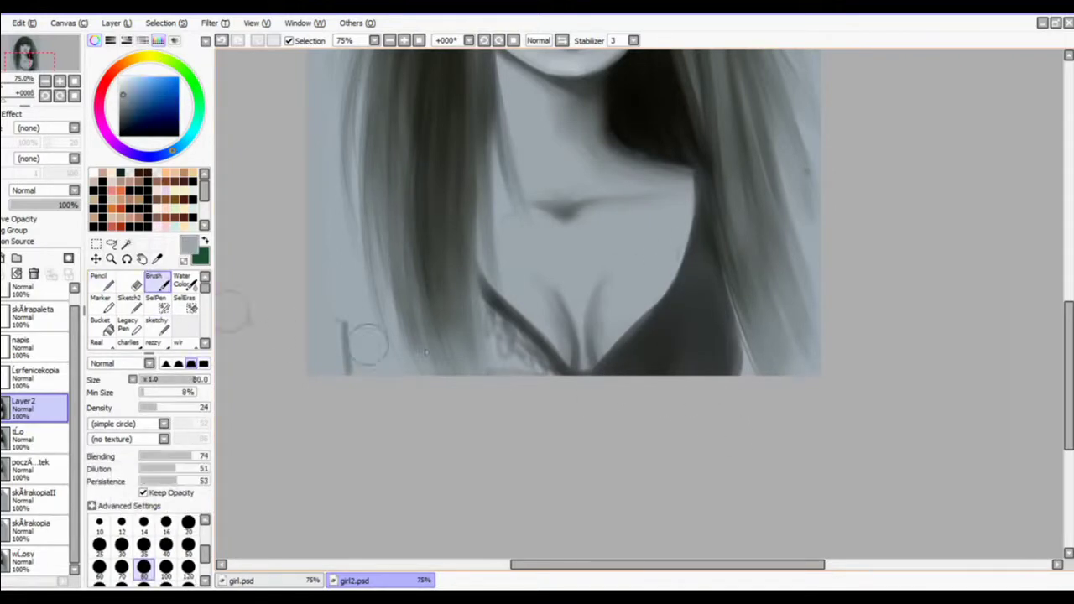
{"action": "mouse_move", "coordinate": [636, 359]}
{"action": "left_mouse_down"}
{"action": "mouse_move", "coordinate": [683, 336]}
{"action": "mouse_move", "coordinate": [707, 391]}
{"action": "mouse_move", "coordinate": [719, 341]}
{"action": "mouse_move", "coordinate": [680, 370]}
{"action": "left_mouse_up"}
Step: Try cleaning the lower right edge of the neckline with sampled skin grey, using the Pencil at size 10
{"action": "left_click", "coordinate": [102, 283]}
{"action": "right_click", "coordinate": [631, 267]}
{"action": "left_click", "coordinate": [100, 520]}
{"action": "left_click", "coordinate": [617, 362]}
{"action": "left_click", "coordinate": [613, 366]}
{"action": "left_click", "coordinate": [404, 40]}
{"action": "key", "text": "ctrl+z"}
{"action": "key", "text": "ctrl+z"}
{"action": "key", "text": "ctrl+z"}
Step: Refine the lower right edge of the neckline with the skin grey, using the Pencil at size 4
{"action": "left_click", "coordinate": [404, 41]}
{"action": "left_click", "coordinate": [122, 496]}
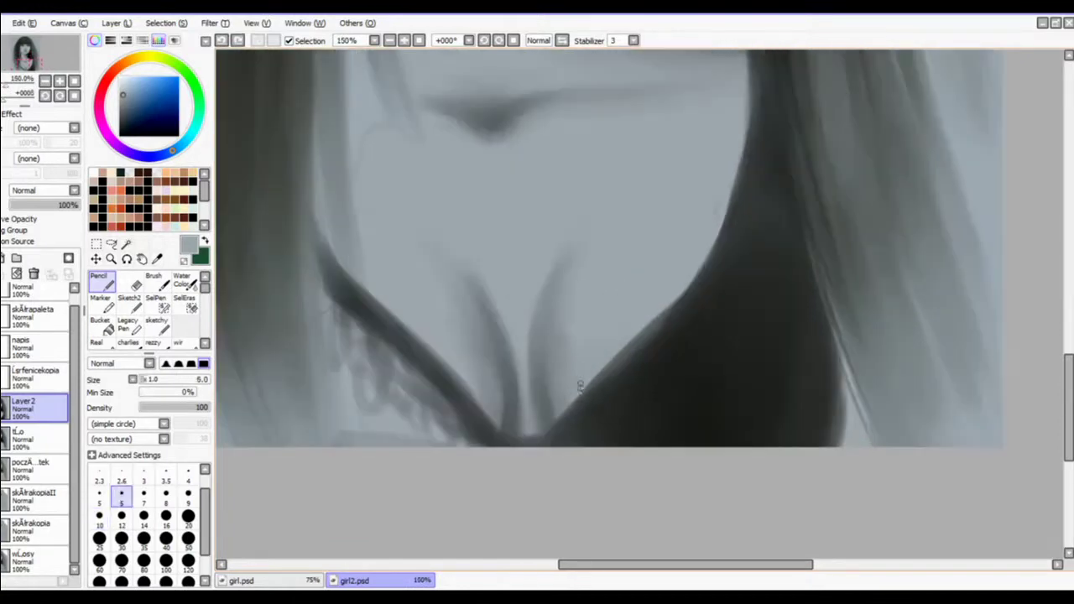
{"action": "left_click", "coordinate": [188, 476]}
{"action": "left_click", "coordinate": [577, 420]}
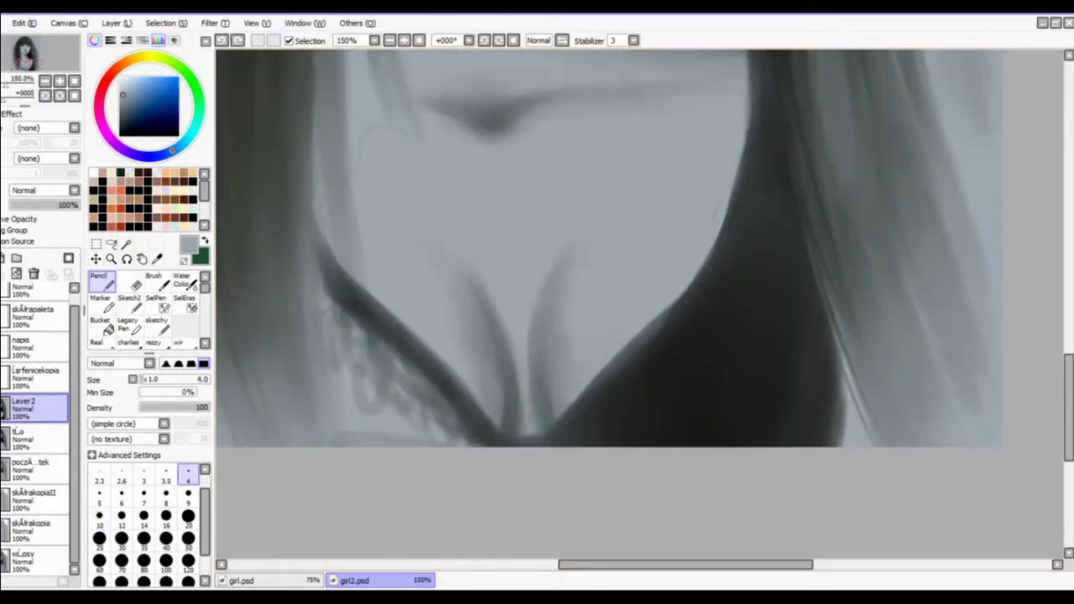
Step: Switch to the web browser and search for "koronka" to find a lace reference
{"action": "key", "text": "alt+Tab"}
{"action": "left_click", "coordinate": [929, 17]}
{"action": "type", "text": "koronka"}
{"action": "key", "text": "Return"}
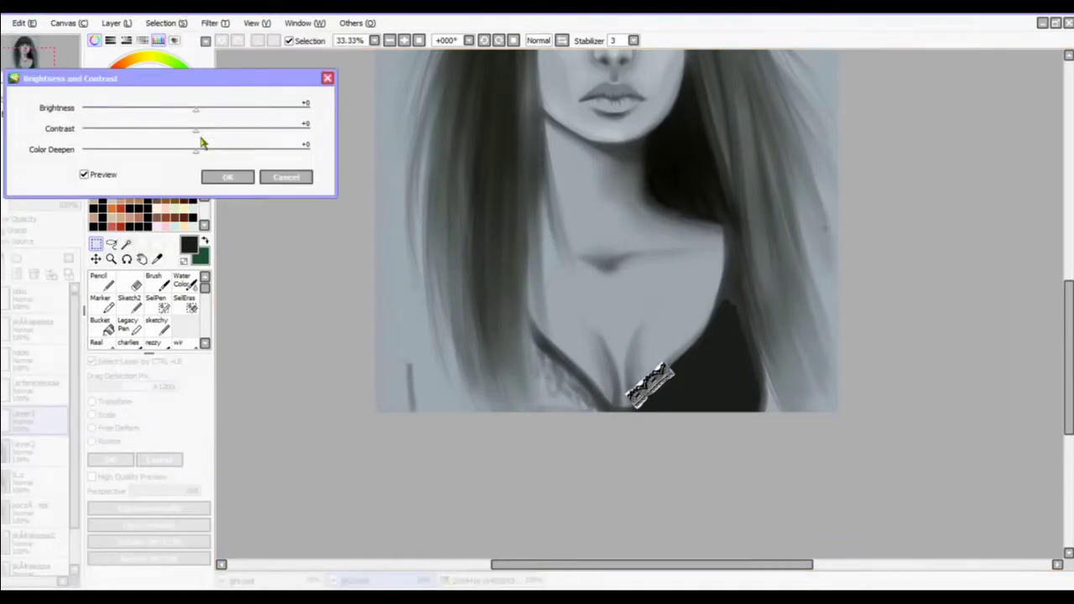
Step: Adjust the brightness, contrast and color deepen of the pasted lace picture
{"action": "left_click_drag", "start_coordinate": [201, 143], "coordinate": [291, 152]}
{"action": "left_click_drag", "start_coordinate": [145, 131], "coordinate": [229, 134]}
{"action": "left_click_drag", "start_coordinate": [117, 110], "coordinate": [197, 110]}
{"action": "left_click_drag", "start_coordinate": [228, 131], "coordinate": [266, 133]}
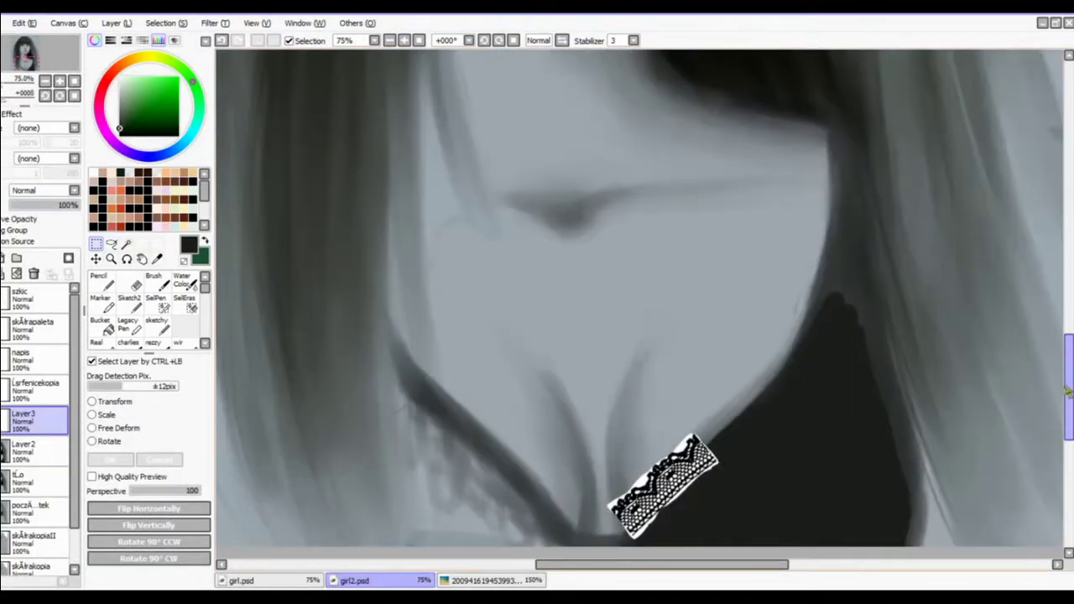
Step: Rotate the pasted lace picture to horizontal and place it on the chest above the cleavage
{"action": "scroll", "coordinate": [638, 252], "scroll_direction": "down", "scroll_amount": 3}
{"action": "key", "text": "ctrl+t"}
{"action": "left_click_drag", "start_coordinate": [689, 332], "coordinate": [635, 345]}
{"action": "left_click_drag", "start_coordinate": [683, 287], "coordinate": [681, 292]}
{"action": "left_click", "coordinate": [110, 460]}
Step: Add a new layer above the lace picture and reduce the lace layer's opacity to 40%
{"action": "left_click", "coordinate": [3, 257]}
{"action": "left_click", "coordinate": [34, 450]}
{"action": "left_click", "coordinate": [37, 205]}
Step: Trace the scalloped edge and left mesh of the lace in near-black with the Pencil at size 3.5, correcting with the Eraser at size 5
{"action": "left_click_drag", "start_coordinate": [625, 199], "coordinate": [610, 175]}
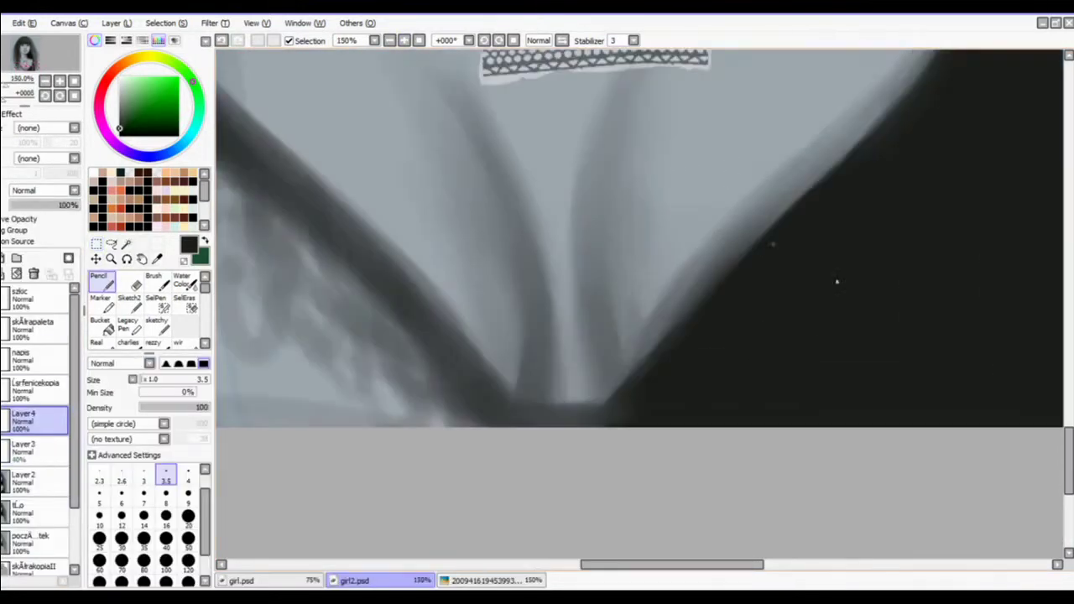
{"action": "scroll", "coordinate": [511, 340], "scroll_direction": "up", "scroll_amount": 5}
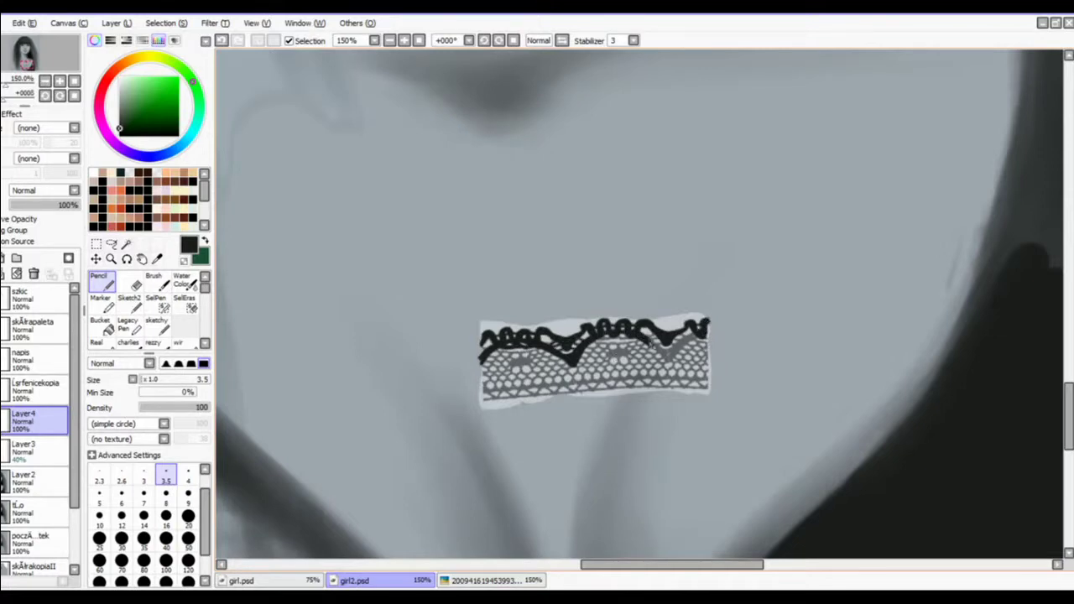
{"action": "mouse_move", "coordinate": [689, 338]}
{"action": "left_mouse_down"}
{"action": "mouse_move", "coordinate": [666, 353]}
{"action": "mouse_move", "coordinate": [675, 346]}
{"action": "left_mouse_up"}
{"action": "left_click", "coordinate": [133, 284]}
{"action": "left_click", "coordinate": [188, 540]}
{"action": "left_click", "coordinate": [99, 518]}
{"action": "left_click", "coordinate": [102, 283]}
{"action": "left_click", "coordinate": [133, 283]}
{"action": "left_click", "coordinate": [102, 284]}
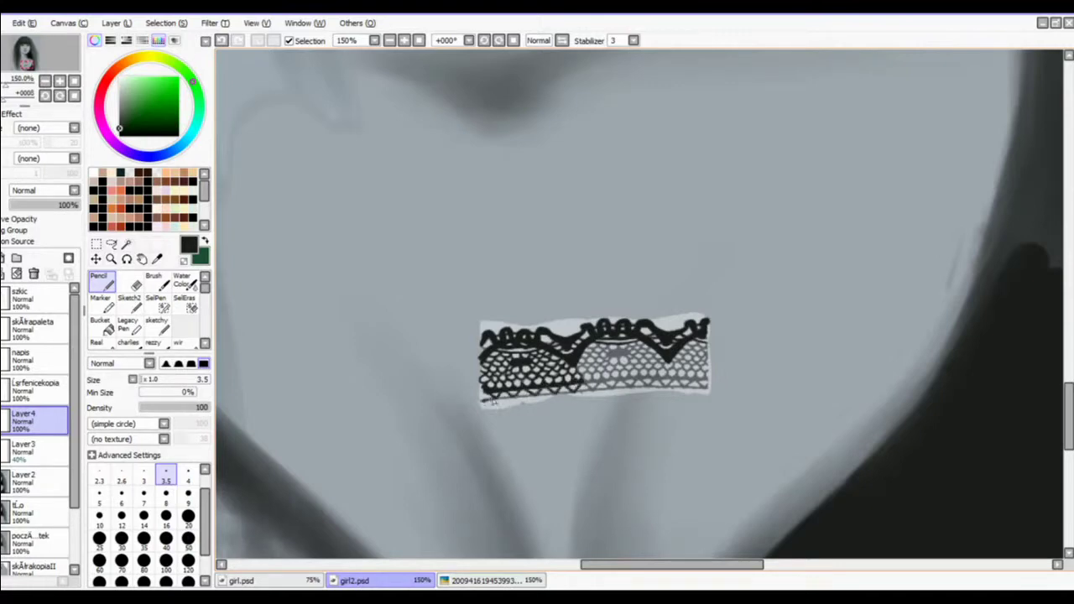
{"action": "mouse_move", "coordinate": [510, 402]}
{"action": "left_mouse_down"}
{"action": "mouse_move", "coordinate": [579, 391]}
{"action": "mouse_move", "coordinate": [527, 352]}
{"action": "mouse_move", "coordinate": [509, 405]}
{"action": "mouse_move", "coordinate": [636, 368]}
{"action": "mouse_move", "coordinate": [625, 362]}
{"action": "mouse_move", "coordinate": [606, 386]}
{"action": "mouse_move", "coordinate": [577, 382]}
{"action": "left_mouse_up"}
Step: Copy the traced lace mesh into the second scallop and merge the copy down into Layer4
{"action": "left_click", "coordinate": [112, 245]}
{"action": "key", "text": "ctrl+v"}
{"action": "left_click", "coordinate": [166, 24]}
{"action": "left_click", "coordinate": [171, 38]}
{"action": "left_click", "coordinate": [96, 259]}
{"action": "key", "text": "ctrl+t"}
{"action": "left_click", "coordinate": [111, 459]}
{"action": "key", "text": "e"}
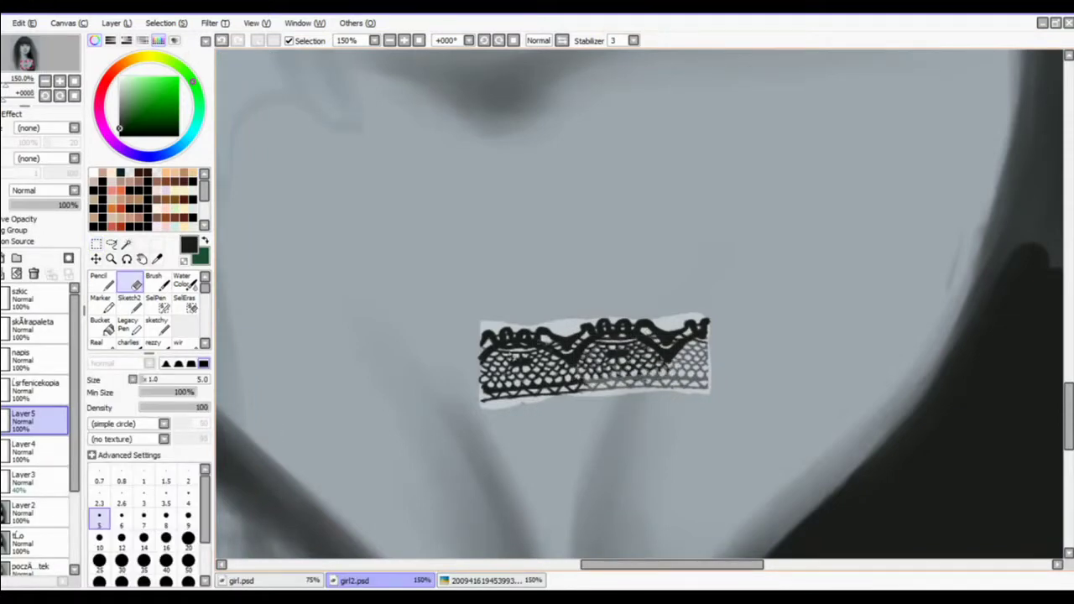
{"action": "left_click", "coordinate": [4, 274]}
Step: Finish tracing the right end of the lace with the Pencil at size 3.5 and hide the reference on Layer3
{"action": "left_click", "coordinate": [102, 282]}
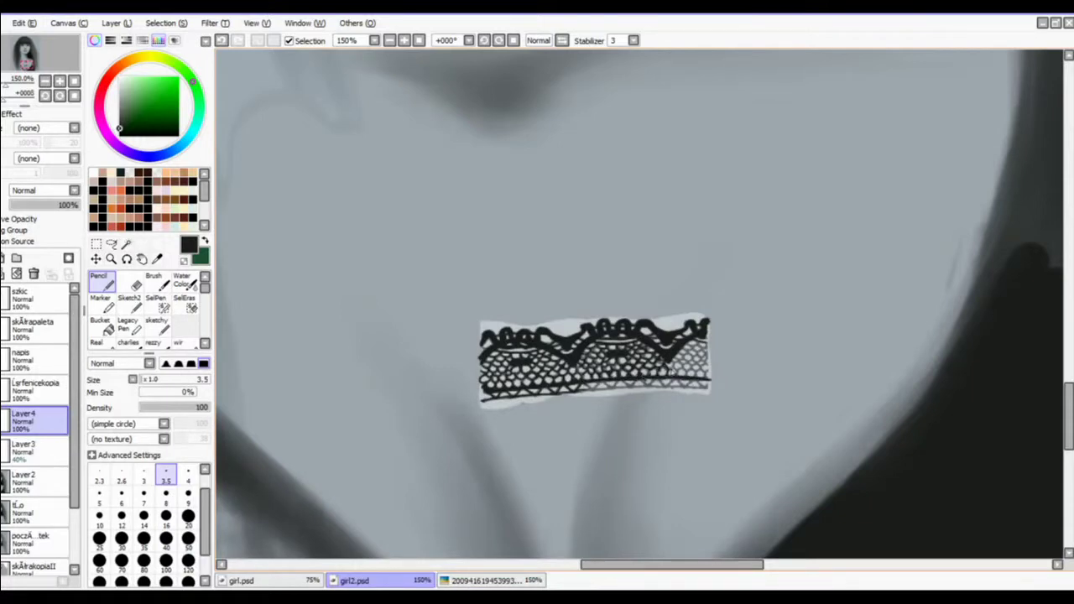
{"action": "mouse_move", "coordinate": [594, 391]}
{"action": "left_mouse_down"}
{"action": "mouse_move", "coordinate": [630, 390]}
{"action": "mouse_move", "coordinate": [714, 389]}
{"action": "left_mouse_up"}
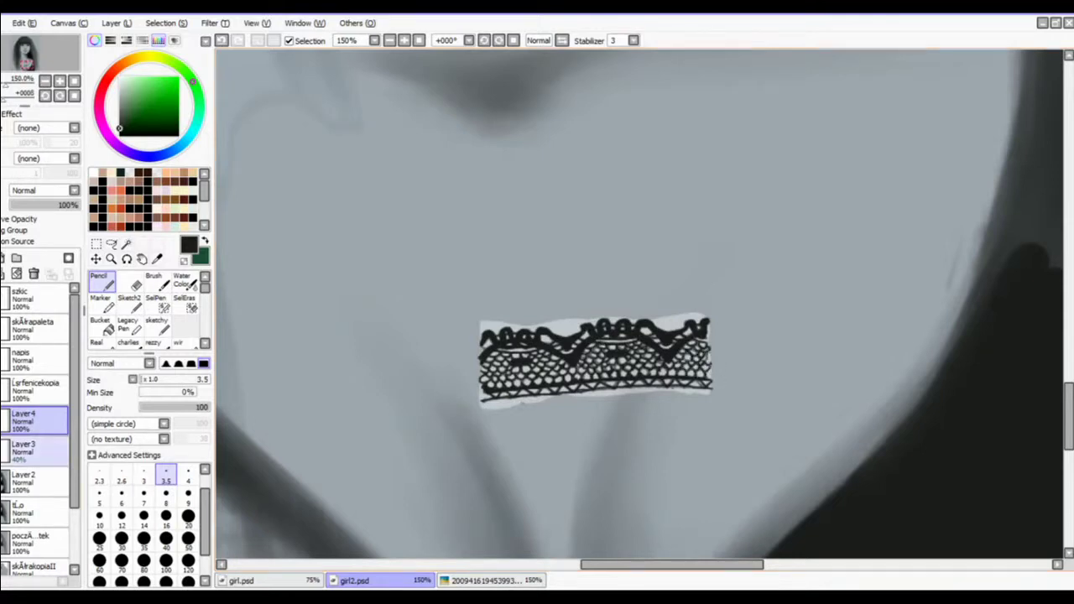
{"action": "left_click", "coordinate": [3, 452]}
Step: Duplicate the traced lace strip and move the copy to the left of the original
{"action": "left_click", "coordinate": [112, 244]}
{"action": "left_click_drag", "start_coordinate": [720, 419], "coordinate": [728, 426]}
{"action": "key", "text": "ctrl+c"}
{"action": "key", "text": "ctrl+v"}
{"action": "left_click", "coordinate": [167, 23]}
{"action": "left_click", "coordinate": [169, 38]}
{"action": "left_click", "coordinate": [96, 259]}
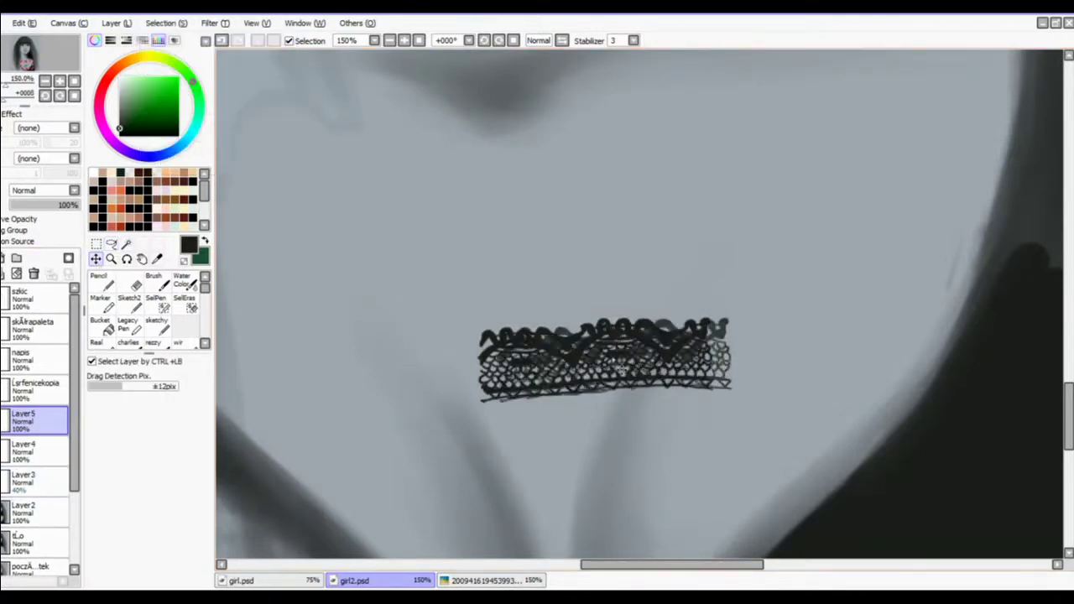
{"action": "mouse_move", "coordinate": [595, 371]}
{"action": "left_mouse_down"}
{"action": "mouse_move", "coordinate": [855, 347]}
{"action": "mouse_move", "coordinate": [362, 384]}
{"action": "mouse_move", "coordinate": [372, 405]}
{"action": "left_mouse_up"}
Step: Erase the overlapping end of the lace copy and align it with the original as one continuous strip
{"action": "left_click", "coordinate": [135, 284]}
{"action": "key", "text": "bracketright"}
{"action": "key", "text": "bracketright"}
{"action": "key", "text": "bracketright"}
{"action": "mouse_move", "coordinate": [489, 359]}
{"action": "left_mouse_down"}
{"action": "mouse_move", "coordinate": [485, 422]}
{"action": "mouse_move", "coordinate": [473, 416]}
{"action": "left_mouse_up"}
{"action": "left_click", "coordinate": [95, 260]}
{"action": "left_click_drag", "start_coordinate": [382, 364], "coordinate": [403, 345]}
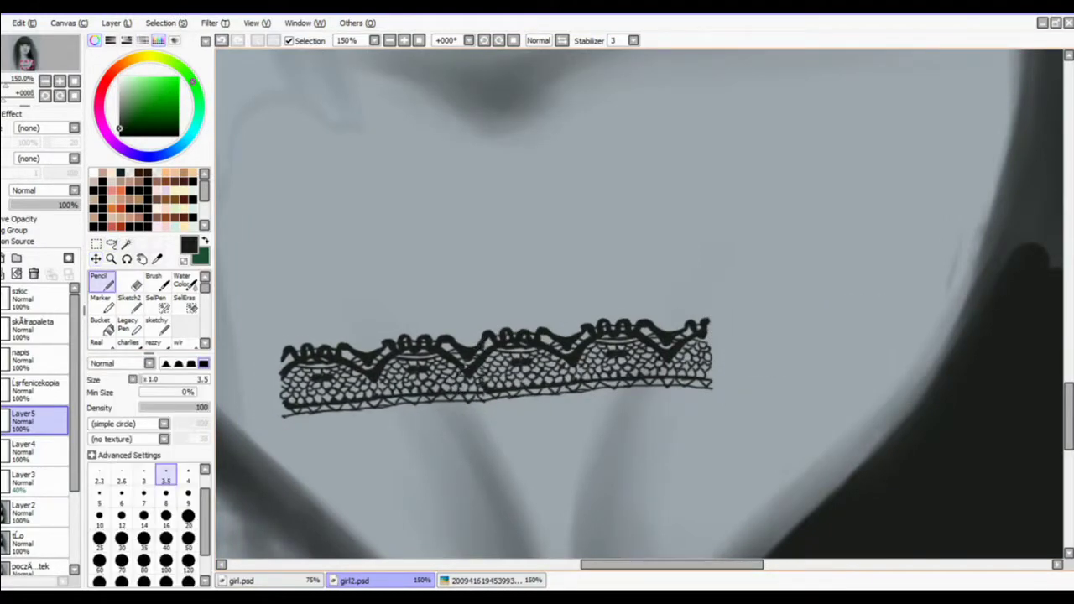
Step: Rotate the lace strip to a rising diagonal and place it over the right side of the chest
{"action": "key", "text": "ctrl+t"}
{"action": "left_click_drag", "start_coordinate": [720, 285], "coordinate": [617, 156]}
{"action": "left_click", "coordinate": [390, 40]}
{"action": "left_click", "coordinate": [389, 40]}
{"action": "left_click", "coordinate": [389, 40]}
{"action": "left_click", "coordinate": [389, 41]}
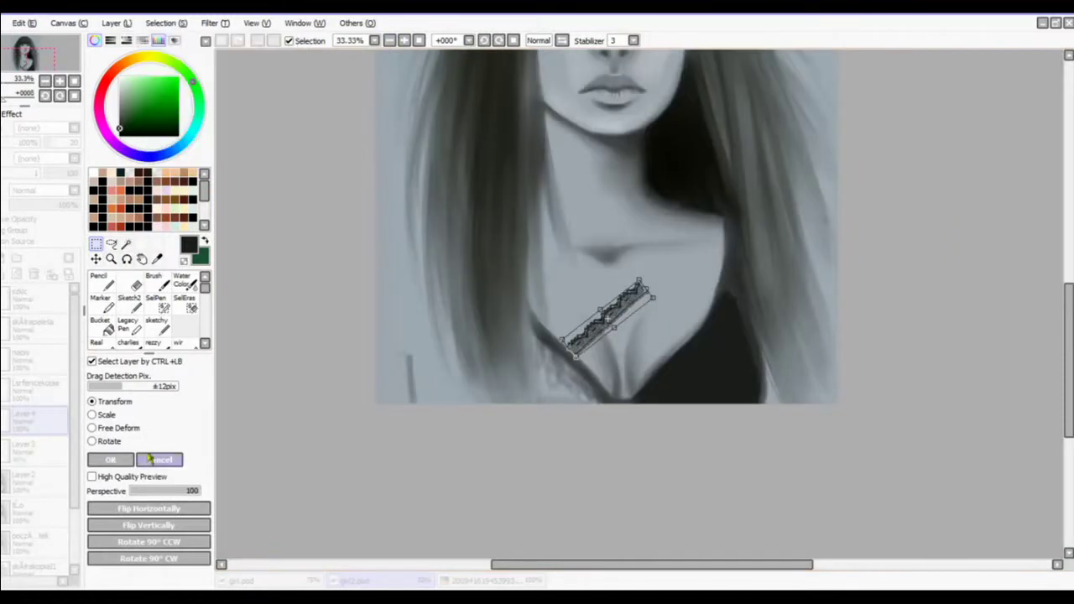
{"action": "left_click", "coordinate": [123, 460]}
{"action": "left_click", "coordinate": [96, 259]}
{"action": "mouse_move", "coordinate": [605, 325]}
{"action": "left_mouse_down"}
{"action": "mouse_move", "coordinate": [657, 367]}
{"action": "mouse_move", "coordinate": [648, 305]}
{"action": "left_mouse_up"}
Step: Paint over the right neckline edge on Layer2 with sampled skin grey, using the Pencil at size 60
{"action": "left_click", "coordinate": [36, 483]}
{"action": "left_click", "coordinate": [101, 283]}
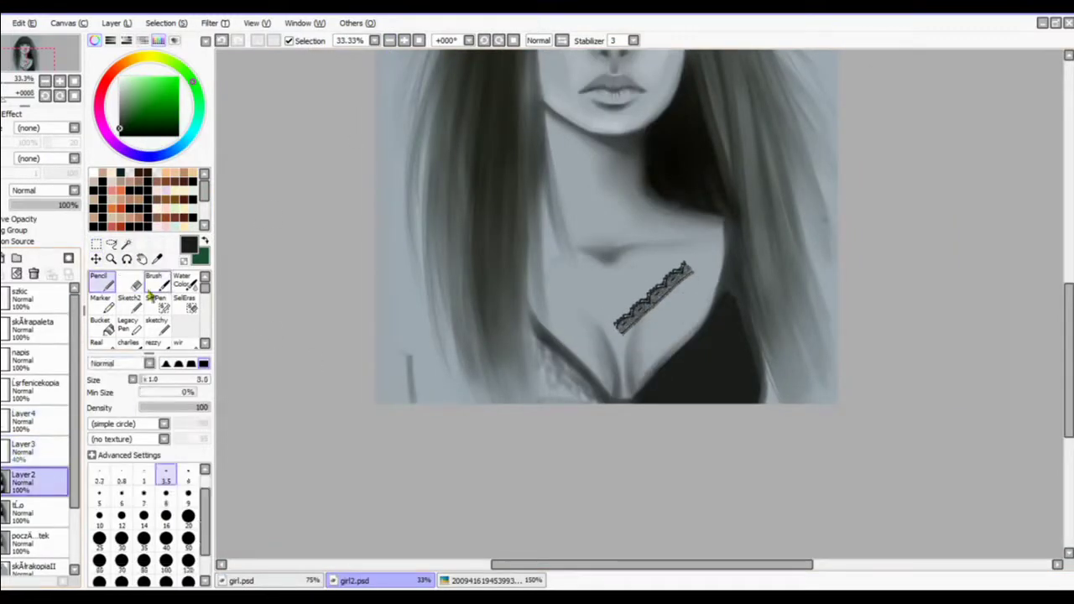
{"action": "right_click", "coordinate": [698, 308]}
{"action": "left_click", "coordinate": [99, 562]}
{"action": "left_click_drag", "start_coordinate": [705, 323], "coordinate": [643, 395]}
{"action": "mouse_move", "coordinate": [715, 282]}
{"action": "left_mouse_down"}
{"action": "mouse_move", "coordinate": [705, 326]}
{"action": "mouse_move", "coordinate": [643, 398]}
{"action": "left_mouse_up"}
Step: Reshape and soften the right neckline with sampled near-black and skin grey, using the Brush at sizes 50 and 100
{"action": "left_click", "coordinate": [157, 283]}
{"action": "left_click", "coordinate": [188, 547]}
{"action": "right_click", "coordinate": [715, 344]}
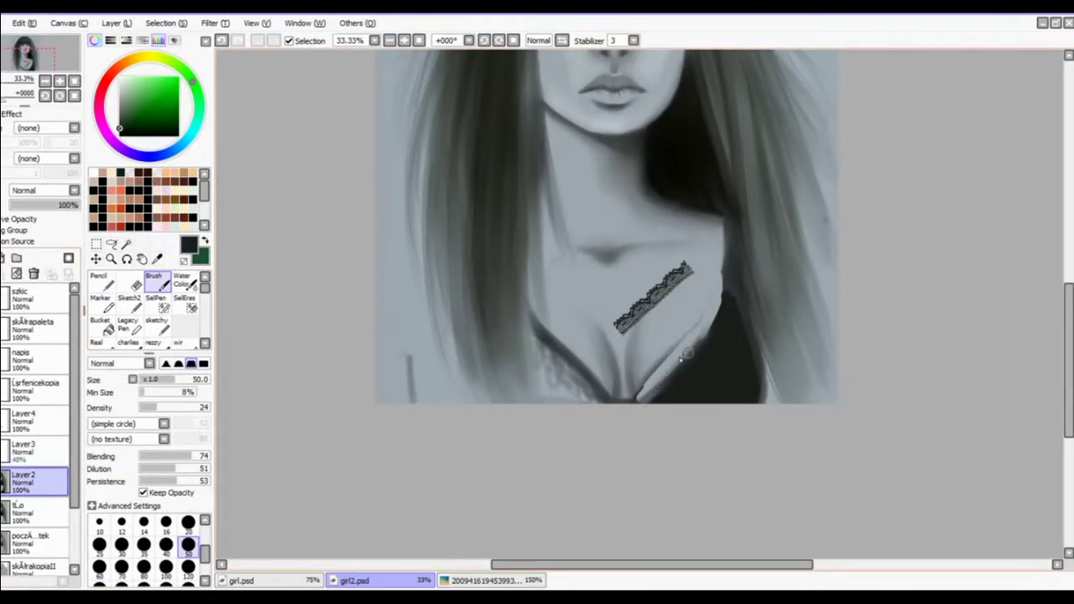
{"action": "right_click", "coordinate": [673, 334]}
{"action": "mouse_move", "coordinate": [695, 327]}
{"action": "left_mouse_down"}
{"action": "mouse_move", "coordinate": [666, 343]}
{"action": "mouse_move", "coordinate": [636, 404]}
{"action": "mouse_move", "coordinate": [702, 339]}
{"action": "left_mouse_up"}
{"action": "left_click_drag", "start_coordinate": [725, 259], "coordinate": [720, 329]}
{"action": "mouse_move", "coordinate": [718, 328]}
{"action": "left_mouse_down"}
{"action": "mouse_move", "coordinate": [663, 393]}
{"action": "mouse_move", "coordinate": [673, 388]}
{"action": "left_mouse_up"}
{"action": "left_click_drag", "start_coordinate": [722, 230], "coordinate": [725, 317]}
{"action": "left_click", "coordinate": [166, 569]}
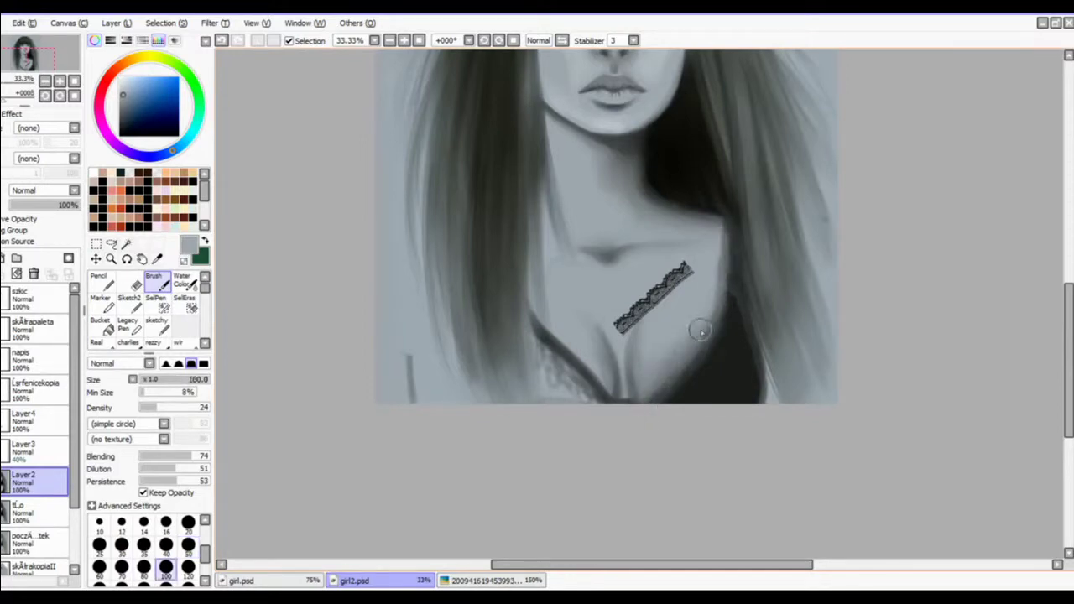
Step: Try fitting the lace strip on Layer4 upright along the right side of the neckline
{"action": "left_click", "coordinate": [97, 259]}
{"action": "left_click", "coordinate": [36, 422]}
{"action": "left_click_drag", "start_coordinate": [646, 306], "coordinate": [692, 341]}
{"action": "key", "text": "ctrl+t"}
{"action": "left_click_drag", "start_coordinate": [736, 297], "coordinate": [716, 284]}
{"action": "left_click_drag", "start_coordinate": [694, 346], "coordinate": [715, 265]}
{"action": "left_click_drag", "start_coordinate": [742, 206], "coordinate": [722, 197]}
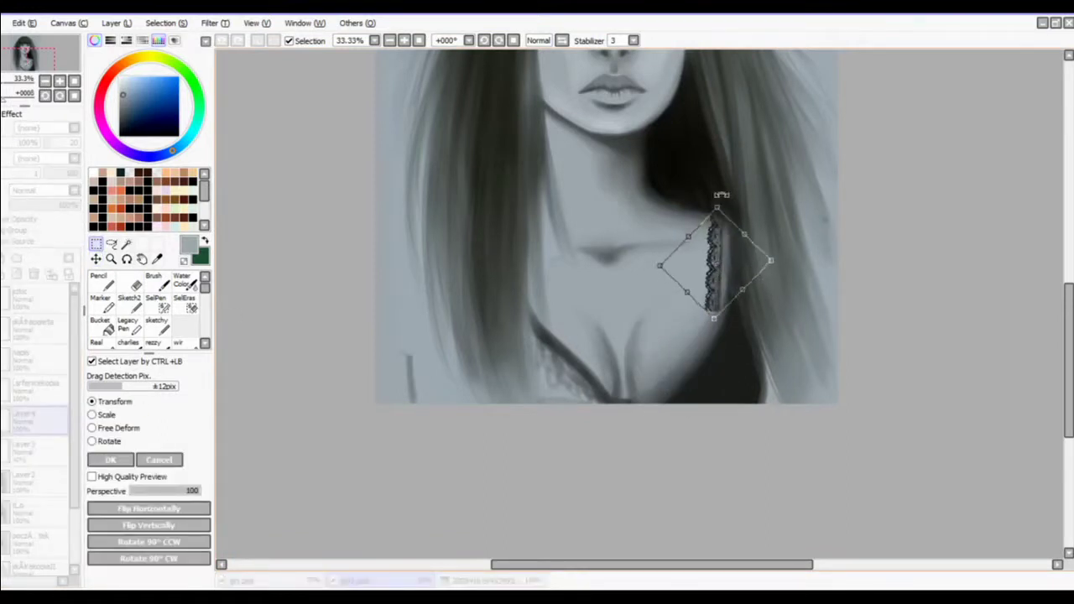
{"action": "left_click_drag", "start_coordinate": [727, 267], "coordinate": [737, 270]}
{"action": "left_click_drag", "start_coordinate": [723, 201], "coordinate": [759, 213]}
Step: Rotate and shrink the lace strip to fit the lower part of the left neckline edge
{"action": "left_click_drag", "start_coordinate": [737, 270], "coordinate": [688, 373]}
{"action": "left_click_drag", "start_coordinate": [734, 313], "coordinate": [740, 322]}
{"action": "left_click_drag", "start_coordinate": [721, 320], "coordinate": [700, 346]}
{"action": "mouse_move", "coordinate": [672, 376]}
{"action": "left_mouse_down"}
{"action": "mouse_move", "coordinate": [680, 383]}
{"action": "mouse_move", "coordinate": [674, 376]}
{"action": "left_mouse_up"}
{"action": "left_click_drag", "start_coordinate": [722, 341], "coordinate": [725, 409]}
{"action": "left_click_drag", "start_coordinate": [678, 376], "coordinate": [595, 374]}
{"action": "left_click_drag", "start_coordinate": [643, 324], "coordinate": [634, 330]}
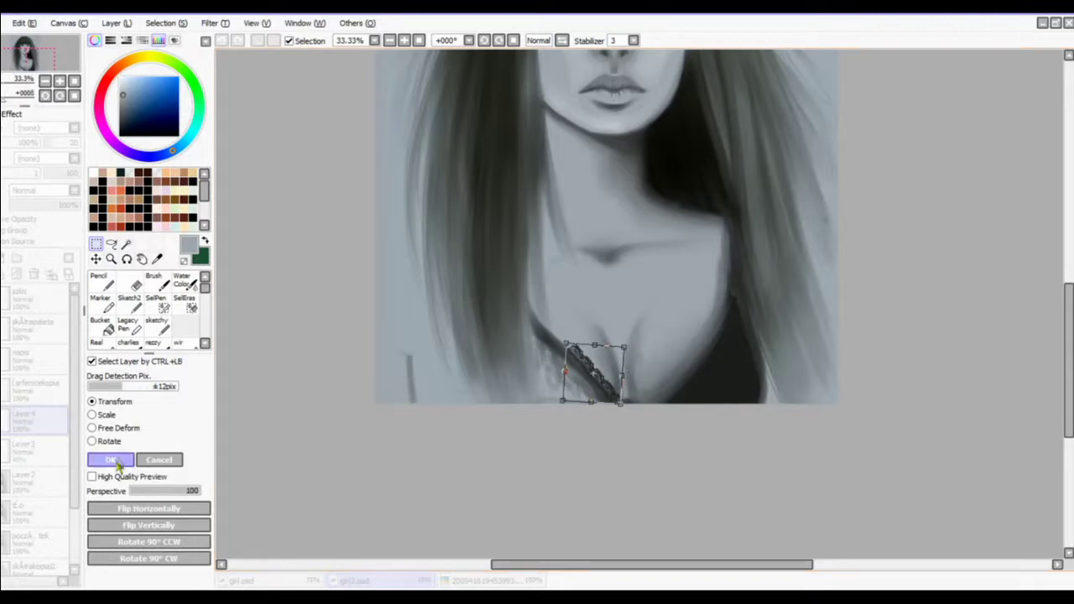
{"action": "left_click", "coordinate": [116, 461]}
Step: Duplicate the fitted lace strip and move the copy up to extend the lace along the left neckline
{"action": "left_click_drag", "start_coordinate": [545, 329], "coordinate": [635, 432]}
{"action": "key", "text": "ctrl+c"}
{"action": "key", "text": "ctrl+v"}
{"action": "left_click", "coordinate": [166, 24]}
{"action": "left_click", "coordinate": [177, 45]}
{"action": "left_click", "coordinate": [96, 260]}
{"action": "left_click_drag", "start_coordinate": [593, 369], "coordinate": [554, 322]}
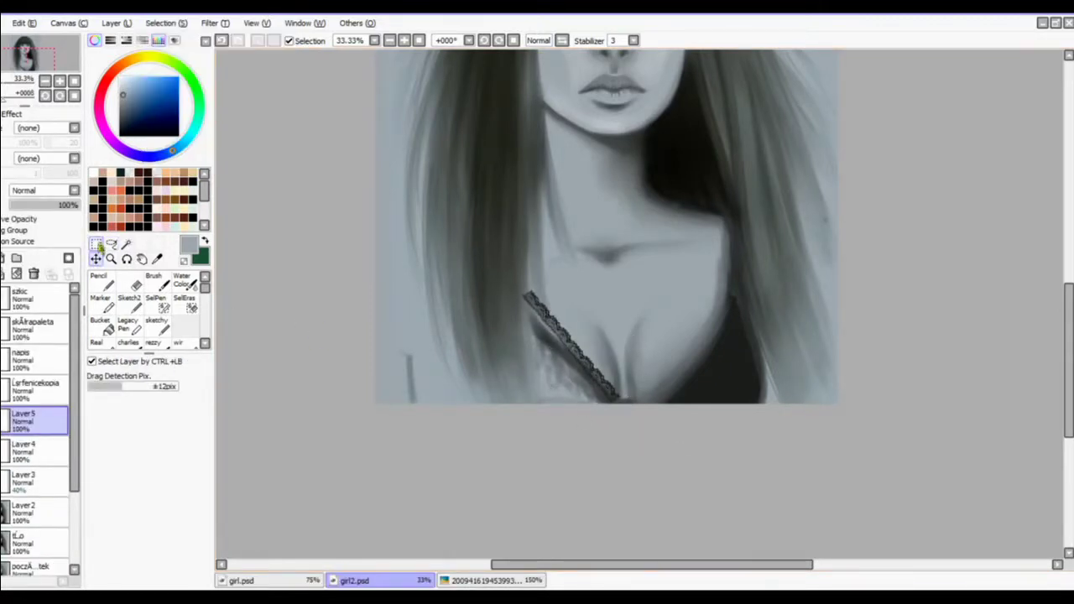
Step: Rotate the upper lace copy to follow the left neckline and erase its end over the hair
{"action": "left_click", "coordinate": [97, 245]}
{"action": "left_click", "coordinate": [94, 402]}
{"action": "left_click_drag", "start_coordinate": [596, 262], "coordinate": [585, 256]}
{"action": "left_click_drag", "start_coordinate": [547, 329], "coordinate": [549, 333]}
{"action": "left_click", "coordinate": [126, 461]}
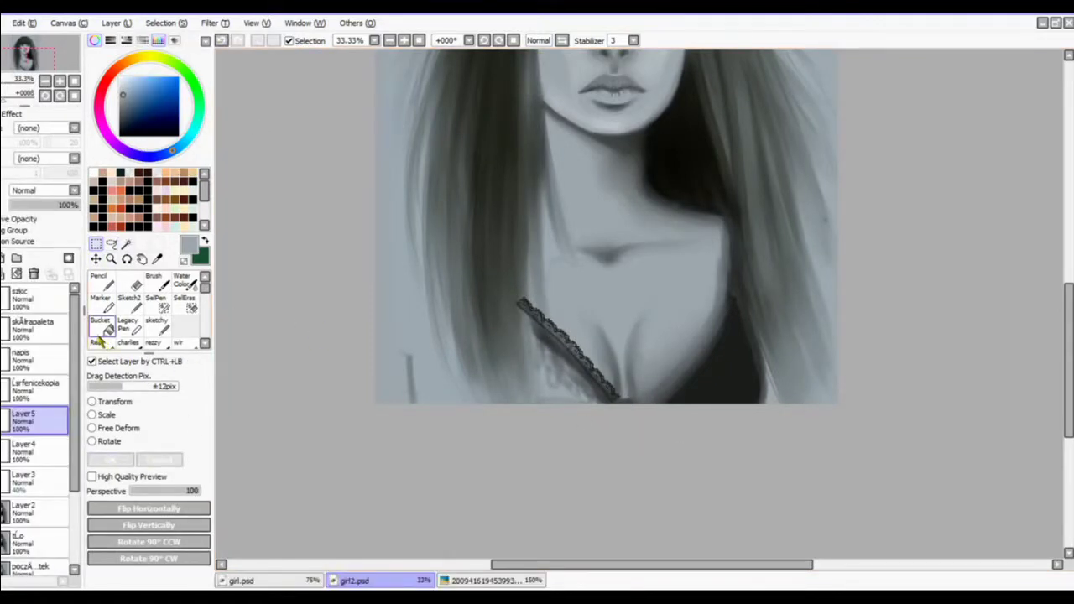
{"action": "left_click", "coordinate": [136, 285]}
{"action": "key", "text": "n"}
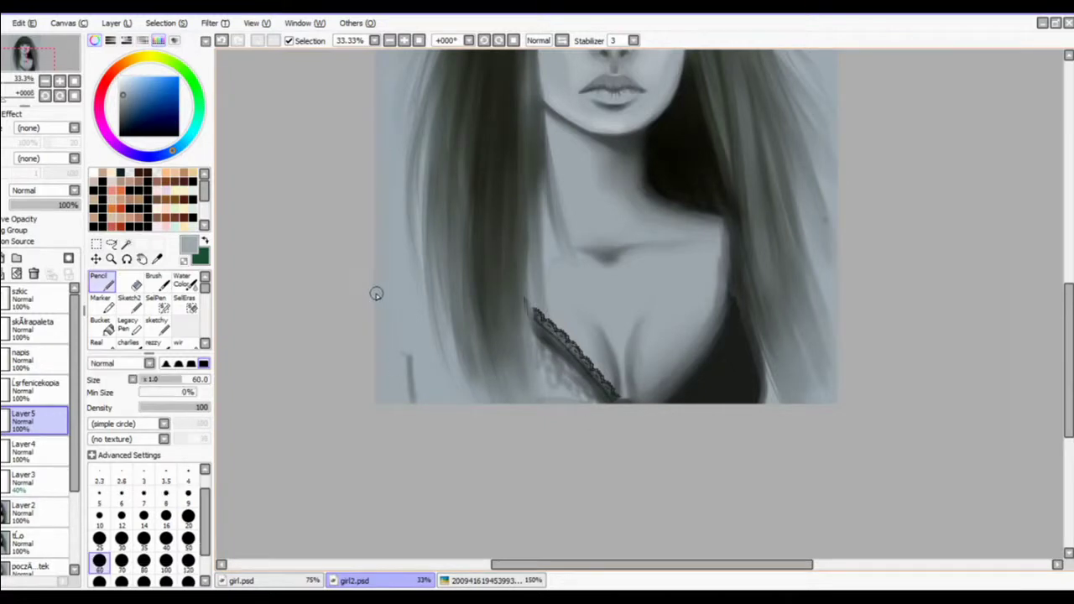
Step: Paint out the dark right half of the top with sampled skin grey, using the Pencil
{"action": "right_click", "coordinate": [694, 299]}
{"action": "mouse_move", "coordinate": [727, 270]}
{"action": "left_mouse_down"}
{"action": "mouse_move", "coordinate": [731, 314]}
{"action": "mouse_move", "coordinate": [650, 392]}
{"action": "mouse_move", "coordinate": [749, 388]}
{"action": "mouse_move", "coordinate": [731, 294]}
{"action": "left_mouse_up"}
{"action": "left_click", "coordinate": [188, 562]}
{"action": "left_click", "coordinate": [157, 283]}
{"action": "left_click", "coordinate": [101, 283]}
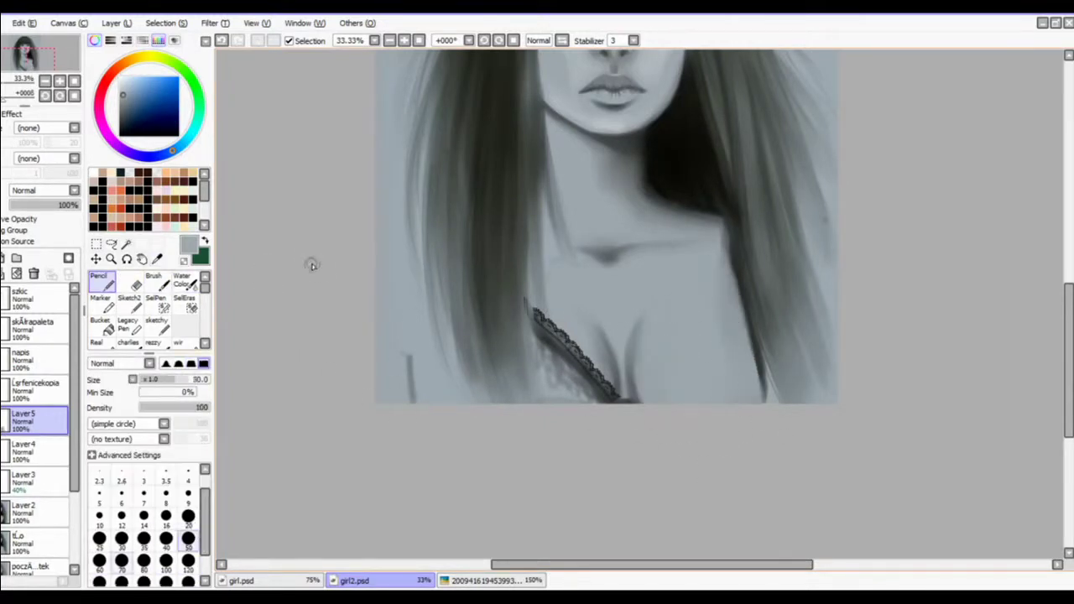
{"action": "left_click", "coordinate": [144, 540]}
Step: Paste a lace copy and rotate it level across the bottom centre of the neckline
{"action": "scroll", "coordinate": [312, 277], "scroll_direction": "up", "scroll_amount": 1}
{"action": "left_click", "coordinate": [96, 245]}
{"action": "key", "text": "ctrl+v"}
{"action": "key", "text": "ctrl+t"}
{"action": "mouse_move", "coordinate": [571, 410]}
{"action": "left_mouse_down"}
{"action": "mouse_move", "coordinate": [674, 451]}
{"action": "mouse_move", "coordinate": [594, 444]}
{"action": "left_mouse_up"}
{"action": "key", "text": "Return"}
{"action": "left_click", "coordinate": [130, 284]}
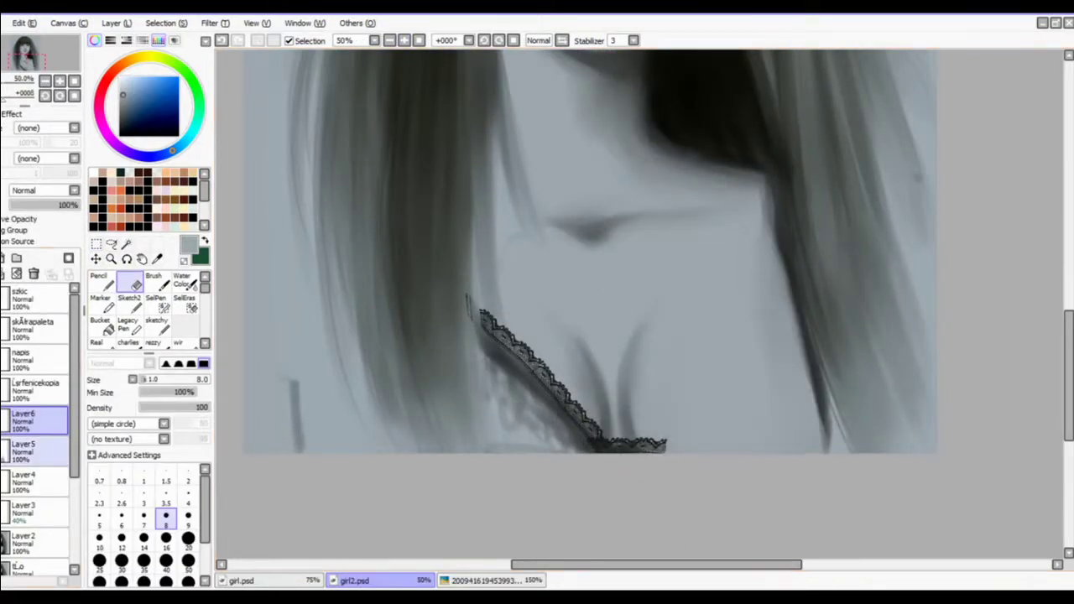
Step: Paste a horizontally flipped lace copy and fit it along the lower right side of the V-neck
{"action": "key", "text": "ctrl+c"}
{"action": "key", "text": "ctrl+v"}
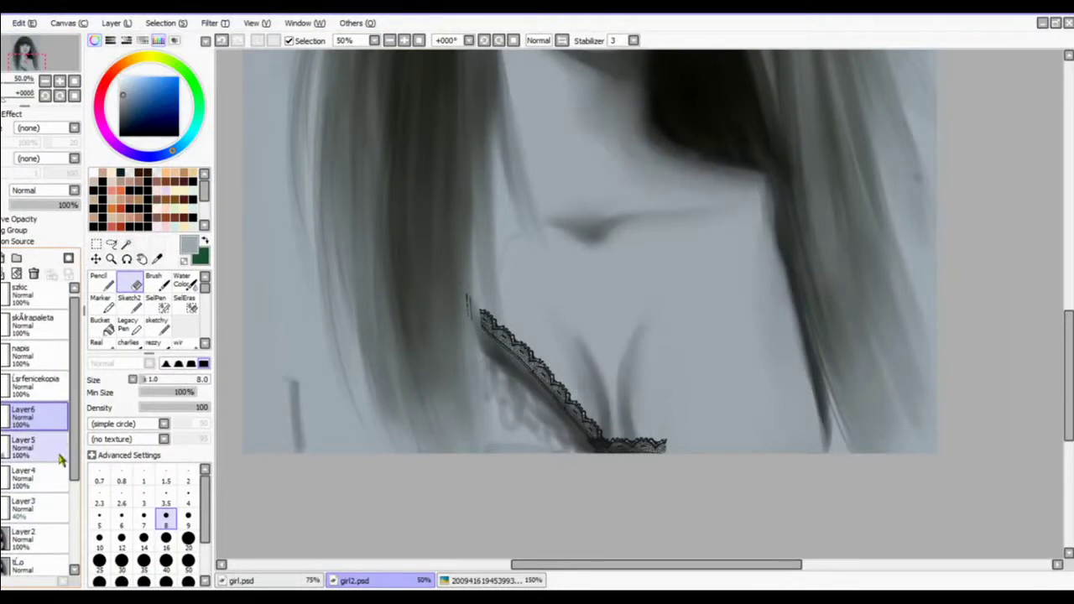
{"action": "key", "text": "ctrl+t"}
{"action": "left_click", "coordinate": [144, 509]}
{"action": "left_click_drag", "start_coordinate": [570, 407], "coordinate": [673, 404]}
{"action": "key", "text": "ctrl+t"}
{"action": "left_click_drag", "start_coordinate": [713, 340], "coordinate": [722, 350]}
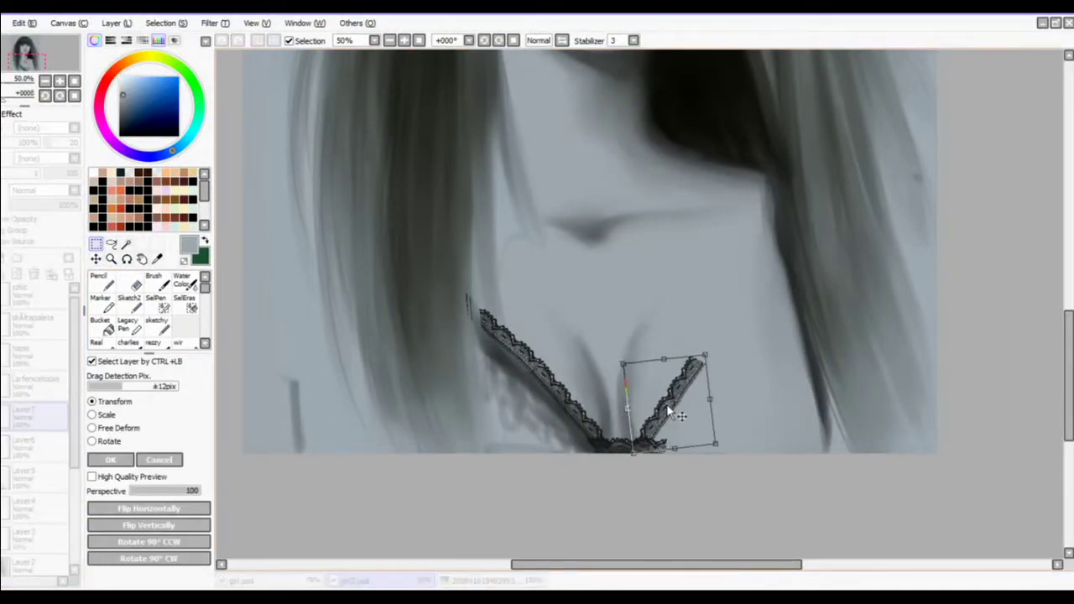
{"action": "left_click_drag", "start_coordinate": [677, 412], "coordinate": [662, 415]}
{"action": "left_click_drag", "start_coordinate": [698, 344], "coordinate": [696, 342]}
{"action": "left_click_drag", "start_coordinate": [676, 419], "coordinate": [679, 419]}
{"action": "left_click", "coordinate": [114, 462]}
Step: Paste another horizontally flipped lace copy and position it to extend the right neckline lace upward
{"action": "key", "text": "ctrl+v"}
{"action": "left_click_drag", "start_coordinate": [559, 392], "coordinate": [720, 320]}
{"action": "left_click", "coordinate": [124, 404]}
{"action": "left_click", "coordinate": [144, 510]}
{"action": "left_click_drag", "start_coordinate": [768, 269], "coordinate": [765, 266]}
{"action": "key", "text": "Return"}
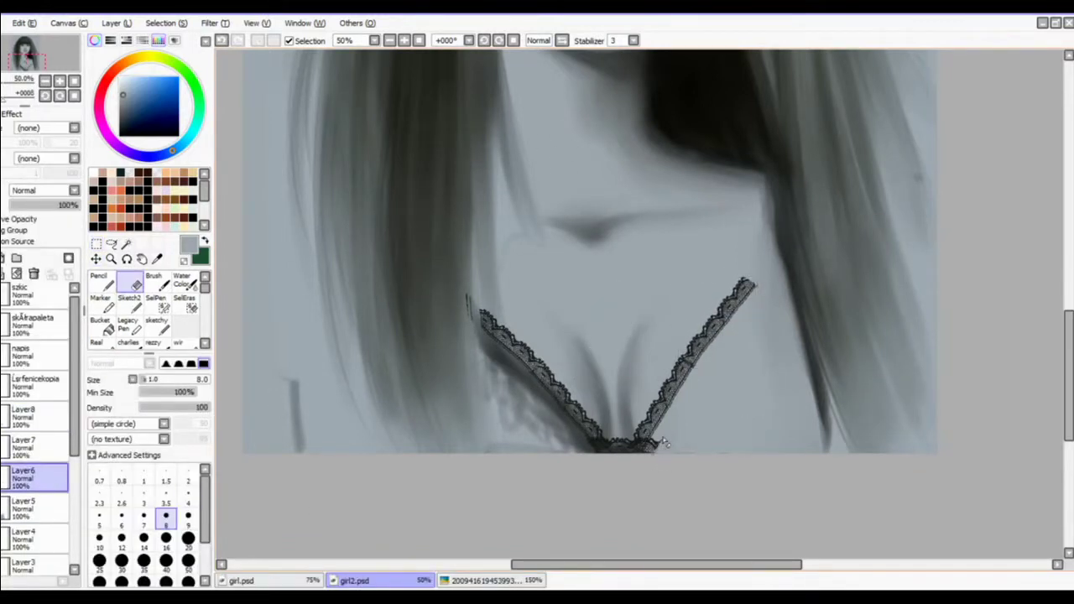
Step: Merge the right-side lace layers Layer8 and Layer7 down into Layer6
{"action": "mouse_move", "coordinate": [1068, 331]}
{"action": "left_mouse_down"}
{"action": "mouse_move", "coordinate": [1066, 291]}
{"action": "mouse_move", "coordinate": [1067, 312]}
{"action": "left_mouse_up"}
{"action": "left_click", "coordinate": [34, 417]}
{"action": "left_click", "coordinate": [2, 274]}
{"action": "left_click", "coordinate": [3, 273]}
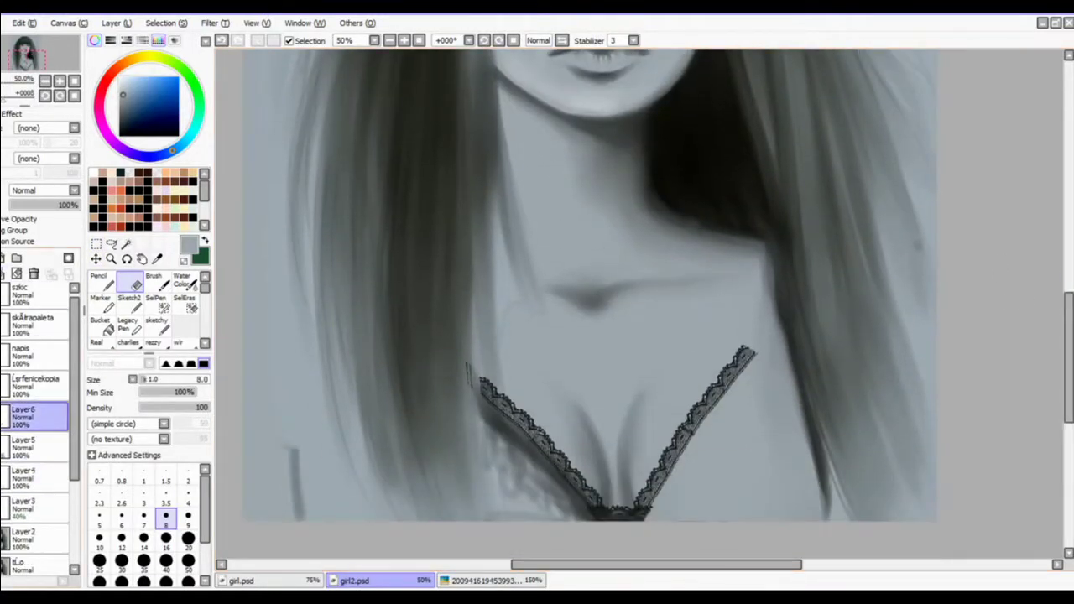
Step: Reorder the layers so the lace Layer4 sits above Layer5, and combine the right-side lace from Layer6 into it
{"action": "left_click", "coordinate": [2, 447]}
{"action": "left_click", "coordinate": [2, 447]}
{"action": "left_click", "coordinate": [29, 447]}
{"action": "left_click", "coordinate": [2, 259]}
{"action": "left_click", "coordinate": [111, 243]}
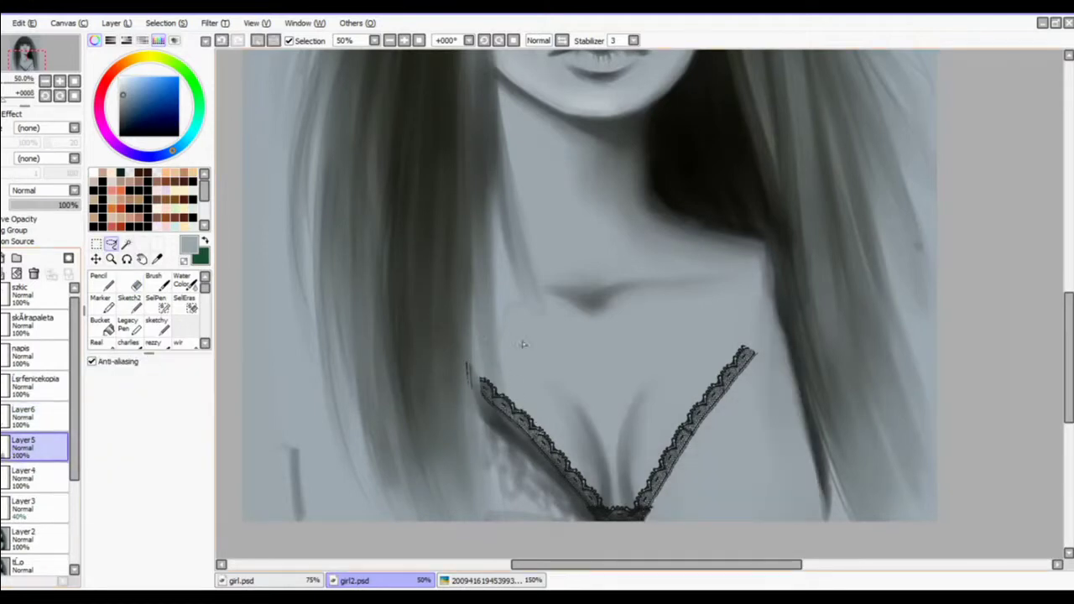
{"action": "left_click_drag", "start_coordinate": [467, 363], "coordinate": [471, 388]}
{"action": "left_click", "coordinate": [33, 273]}
{"action": "left_click_drag", "start_coordinate": [29, 448], "coordinate": [30, 488]}
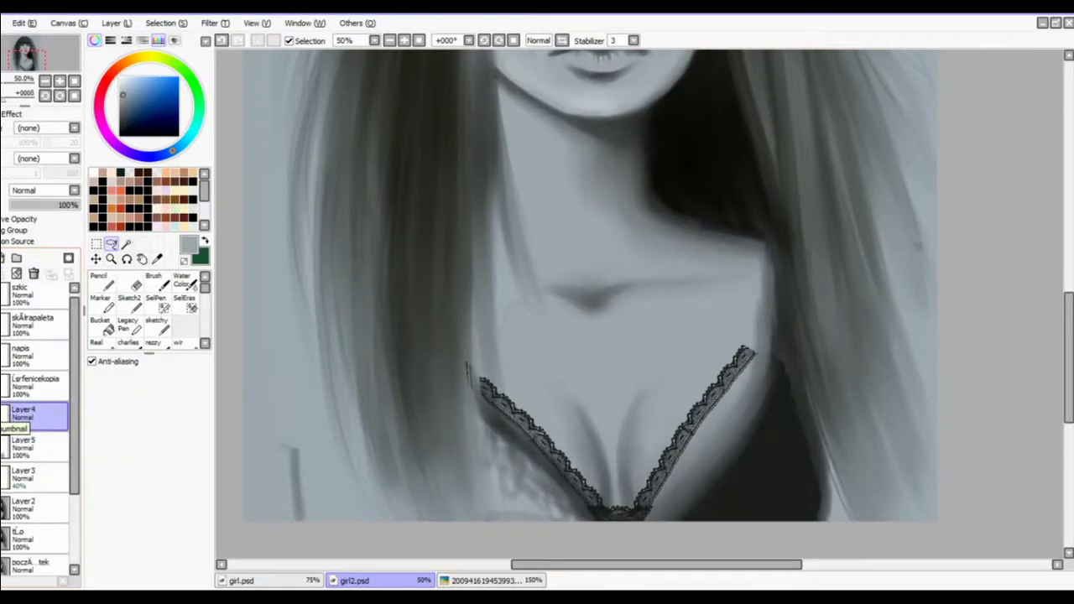
Step: Paste a horizontally flipped lace copy, rotate it to extend the right neckline lace up to the shoulder, and merge it into Layer4
{"action": "key", "text": "ctrl"}
{"action": "left_click", "coordinate": [134, 283]}
{"action": "mouse_move", "coordinate": [505, 411]}
{"action": "left_mouse_down"}
{"action": "mouse_move", "coordinate": [663, 329]}
{"action": "mouse_move", "coordinate": [760, 332]}
{"action": "left_mouse_up"}
{"action": "key", "text": "ctrl+t"}
{"action": "left_click", "coordinate": [149, 508]}
{"action": "left_click_drag", "start_coordinate": [831, 361], "coordinate": [841, 314]}
{"action": "left_click_drag", "start_coordinate": [767, 334], "coordinate": [773, 312]}
{"action": "key", "text": "Return"}
{"action": "scroll", "coordinate": [837, 314], "scroll_direction": "up", "scroll_amount": 4}
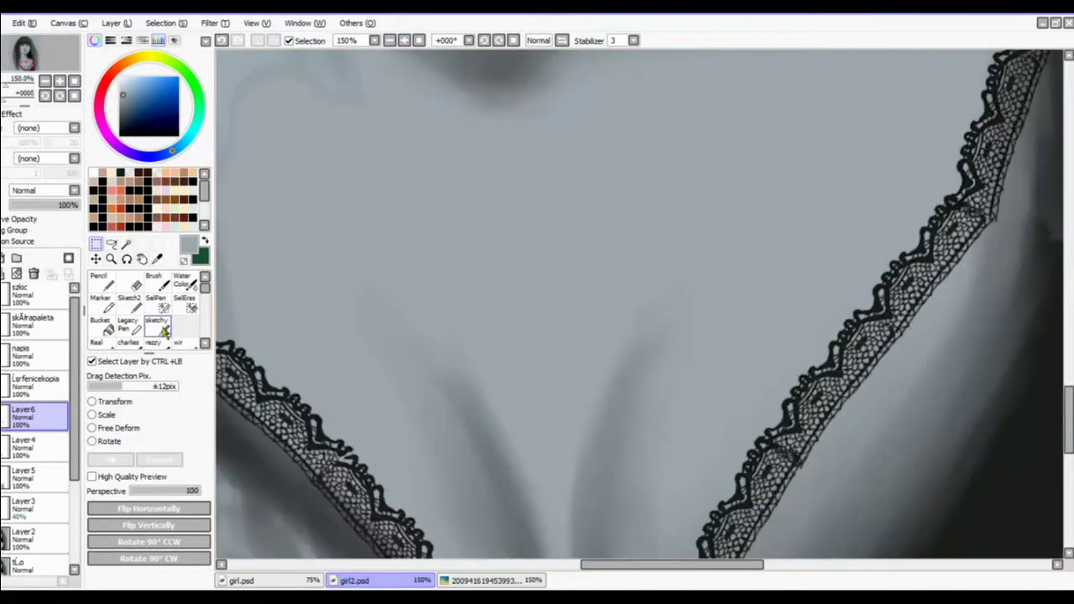
{"action": "key", "text": "ctrl+e"}
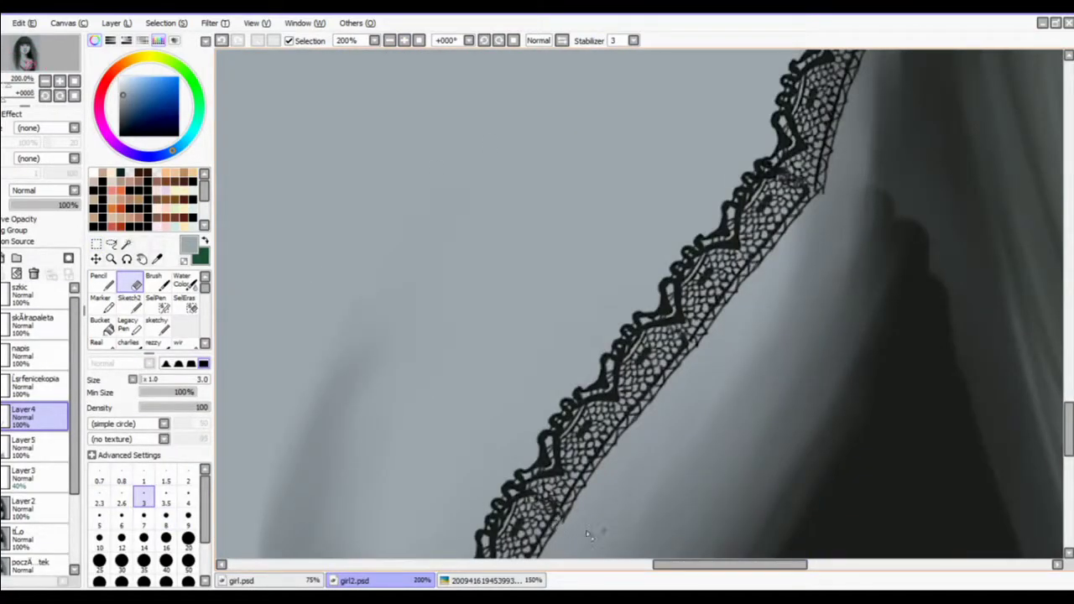
Step: Clean up the lace on Layer4 by erasing the stray marks beside its upper left end with the Eraser at size 3
{"action": "scroll", "coordinate": [1070, 370], "scroll_direction": "up", "scroll_amount": 3}
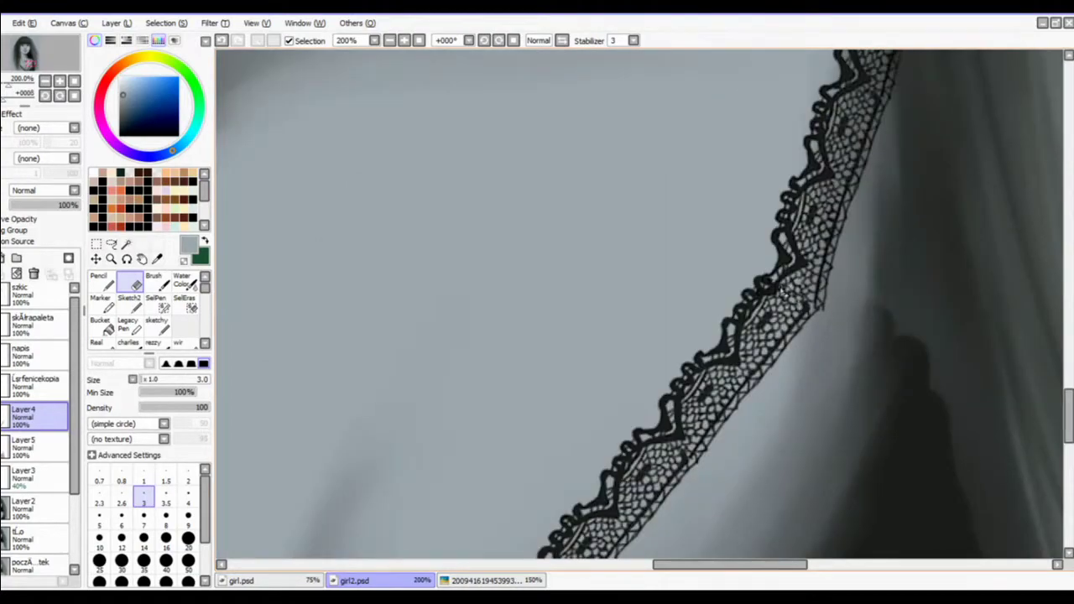
{"action": "left_click_drag", "start_coordinate": [1068, 415], "coordinate": [1068, 466]}
{"action": "left_click_drag", "start_coordinate": [714, 565], "coordinate": [567, 562]}
{"action": "left_click_drag", "start_coordinate": [1068, 466], "coordinate": [1069, 433]}
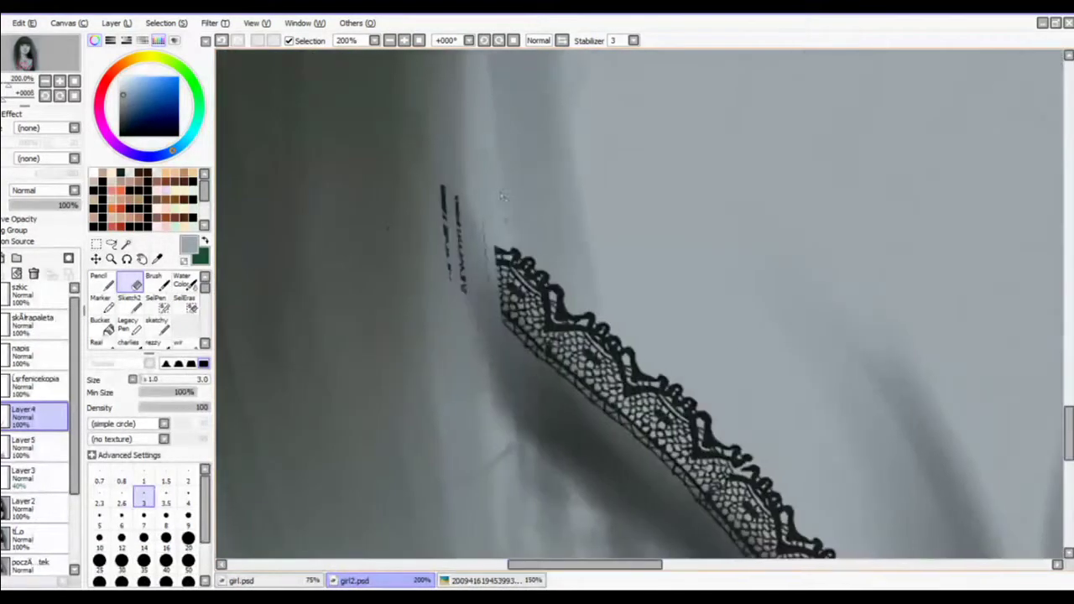
{"action": "scroll", "coordinate": [498, 155], "scroll_direction": "down", "scroll_amount": 3}
{"action": "scroll", "coordinate": [498, 155], "scroll_direction": "down", "scroll_amount": 3}
{"action": "left_click_drag", "start_coordinate": [629, 565], "coordinate": [702, 565]}
{"action": "left_click_drag", "start_coordinate": [1069, 431], "coordinate": [1068, 398]}
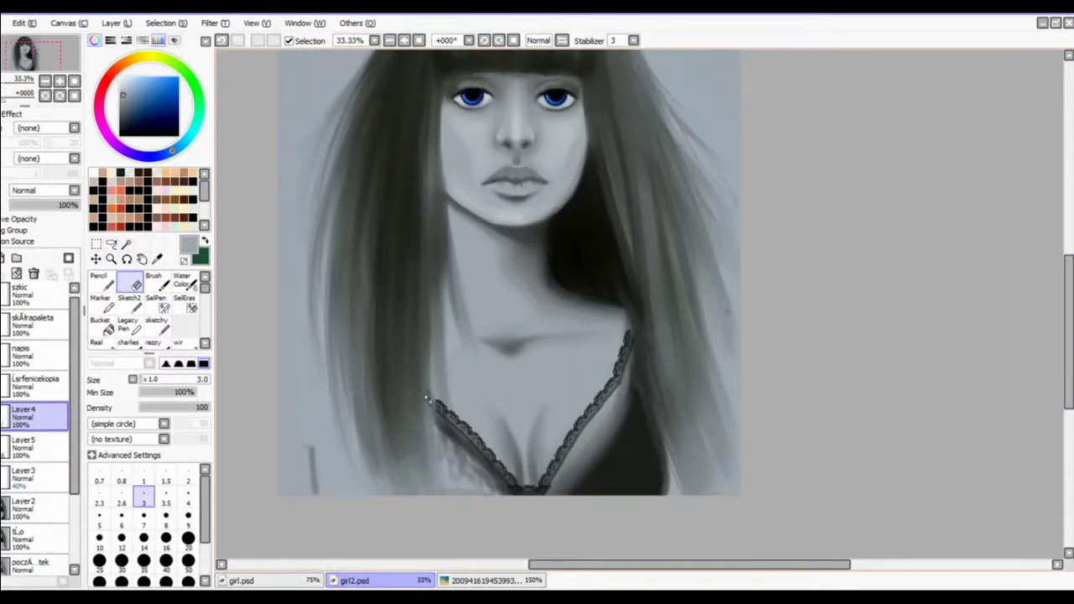
Step: Paint both sides of the dark top on a new layer above Layer5, using a sampled near-black and the Pencil at size 35
{"action": "left_click", "coordinate": [102, 283]}
{"action": "right_click", "coordinate": [629, 453]}
{"action": "left_click", "coordinate": [36, 447]}
{"action": "left_click", "coordinate": [3, 257]}
{"action": "left_click_drag", "start_coordinate": [585, 458], "coordinate": [553, 492]}
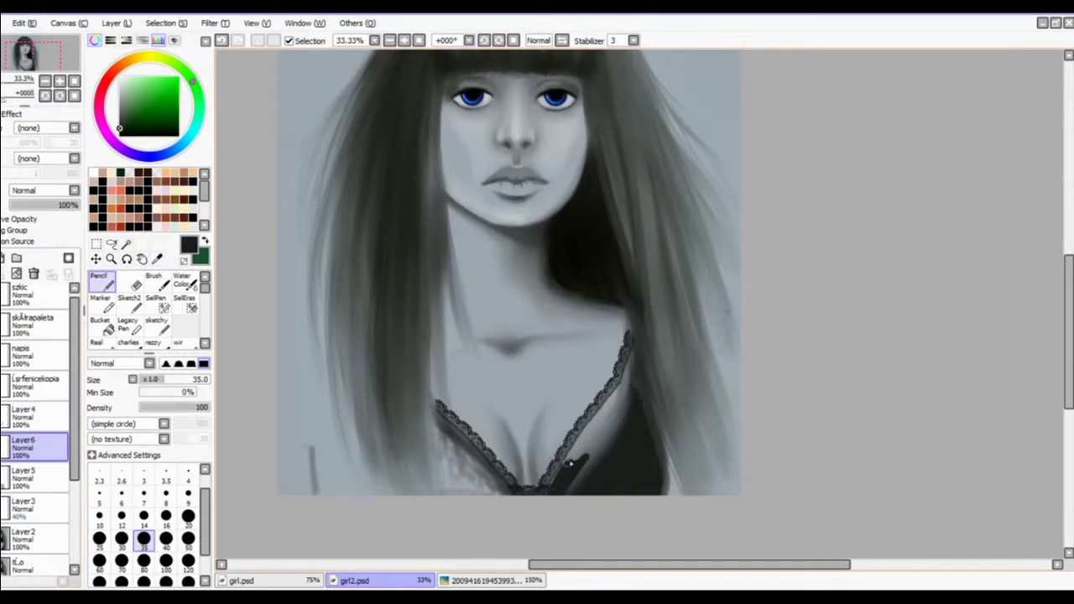
{"action": "mouse_move", "coordinate": [600, 414]}
{"action": "left_mouse_down"}
{"action": "mouse_move", "coordinate": [567, 464]}
{"action": "mouse_move", "coordinate": [625, 387]}
{"action": "mouse_move", "coordinate": [637, 344]}
{"action": "mouse_move", "coordinate": [667, 491]}
{"action": "left_mouse_up"}
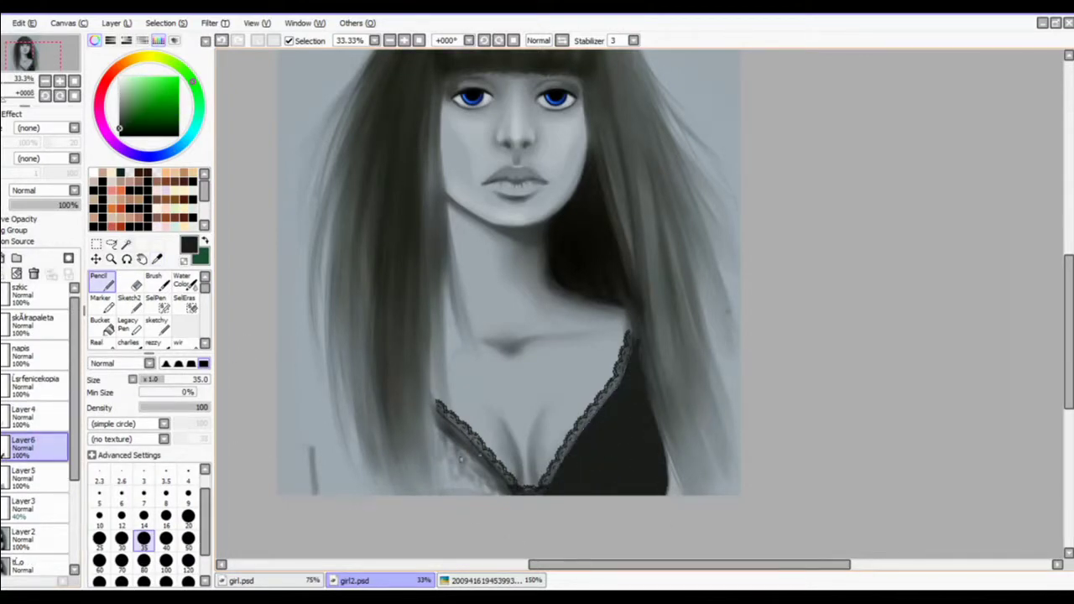
{"action": "mouse_move", "coordinate": [424, 411]}
{"action": "left_mouse_down"}
{"action": "mouse_move", "coordinate": [470, 483]}
{"action": "mouse_move", "coordinate": [424, 409]}
{"action": "left_mouse_up"}
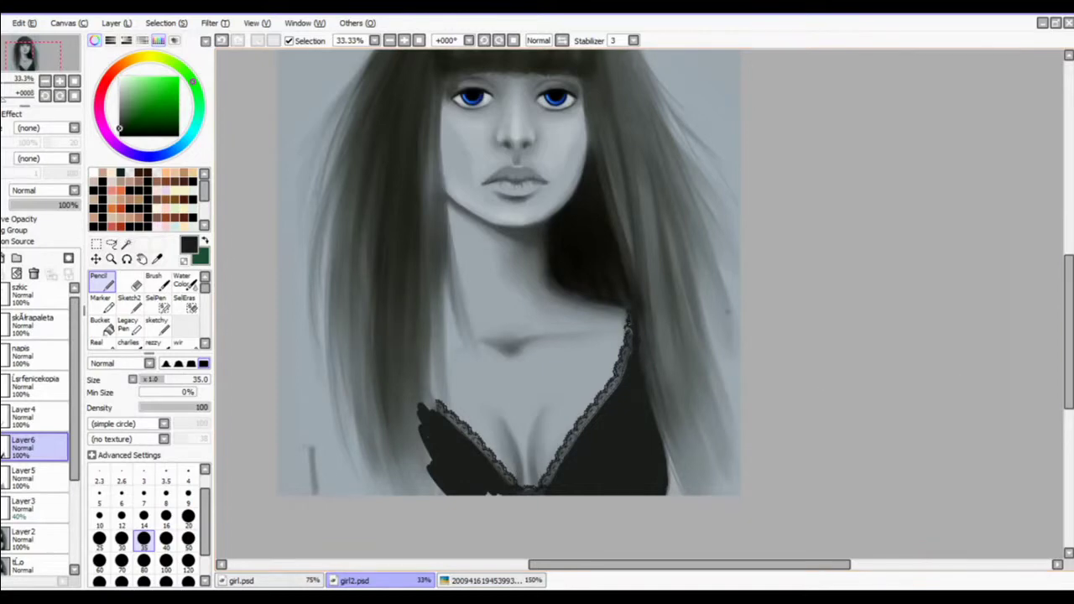
Step: Trim the outer right edge of the dark top on Layer6 with the Eraser at size 60
{"action": "left_click_drag", "start_coordinate": [1067, 346], "coordinate": [1067, 330]}
{"action": "left_click", "coordinate": [389, 40]}
{"action": "left_click", "coordinate": [389, 40]}
{"action": "left_click", "coordinate": [132, 283]}
{"action": "key", "text": "]"}
{"action": "key", "text": "]"}
{"action": "key", "text": "]"}
{"action": "key", "text": "]"}
{"action": "key", "text": "]"}
{"action": "key", "text": "]"}
{"action": "key", "text": "]"}
{"action": "key", "text": "]"}
{"action": "key", "text": "]"}
{"action": "key", "text": "]"}
{"action": "key", "text": "]"}
{"action": "key", "text": "]"}
{"action": "key", "text": "]"}
{"action": "key", "text": "]"}
{"action": "key", "text": "]"}
{"action": "key", "text": "]"}
{"action": "key", "text": "]"}
{"action": "key", "text": "]"}
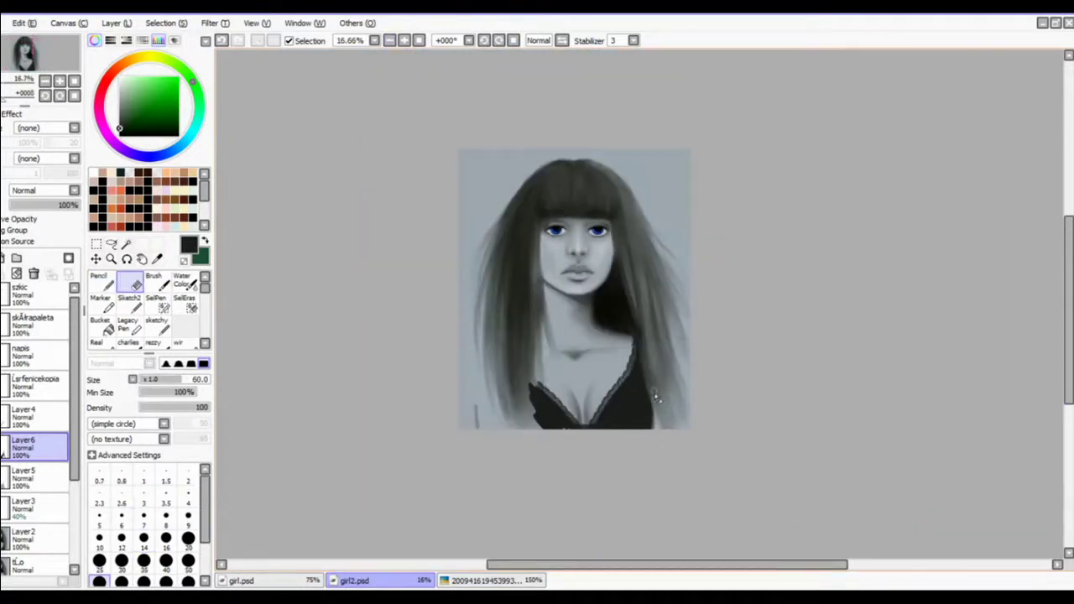
Step: Sample the light blue-grey beside the top and hide the lace Layer4 and the dark top Layer6
{"action": "left_click", "coordinate": [35, 478]}
{"action": "left_click", "coordinate": [35, 538]}
{"action": "left_click", "coordinate": [103, 283]}
{"action": "right_click", "coordinate": [655, 426]}
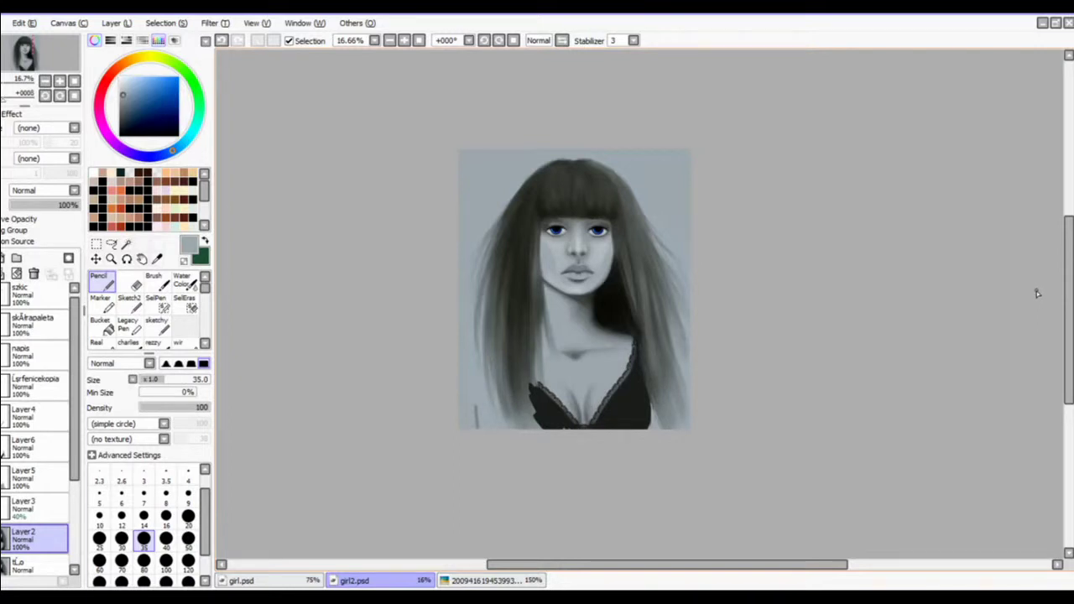
{"action": "left_click", "coordinate": [35, 416]}
{"action": "left_click", "coordinate": [35, 448]}
{"action": "mouse_move", "coordinate": [74, 206]}
{"action": "left_mouse_down"}
{"action": "mouse_move", "coordinate": [33, 209]}
{"action": "mouse_move", "coordinate": [79, 207]}
{"action": "left_mouse_up"}
{"action": "left_click", "coordinate": [35, 478]}
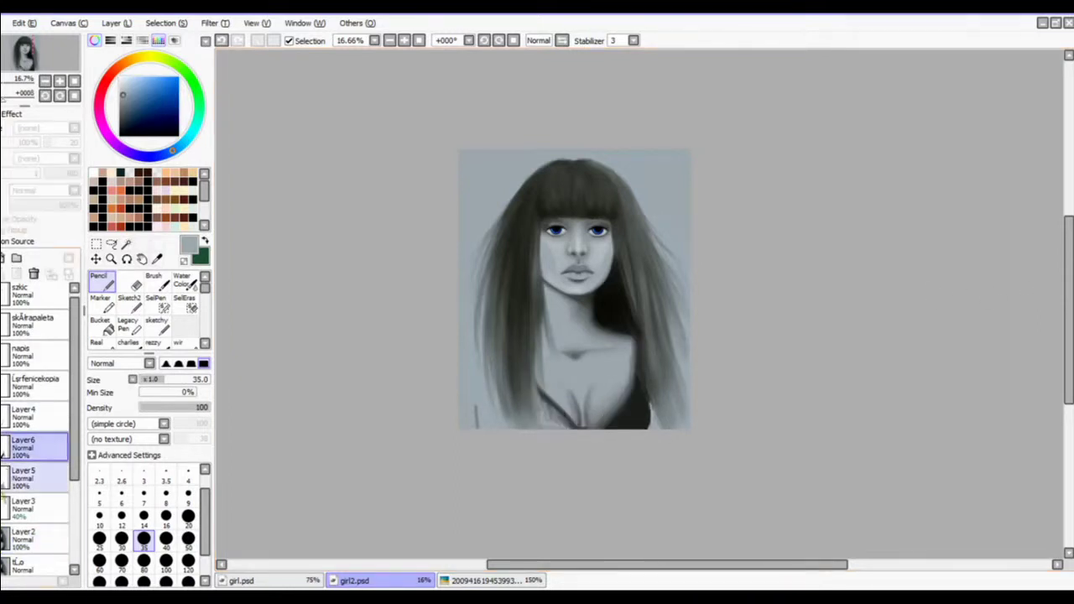
Step: Paint light blue-grey over the dark clothing remains on Layer2 and blend the chest with the Brush at sizes 120 and 80
{"action": "left_click", "coordinate": [35, 539]}
{"action": "mouse_move", "coordinate": [625, 409]}
{"action": "left_mouse_down"}
{"action": "mouse_move", "coordinate": [625, 396]}
{"action": "mouse_move", "coordinate": [562, 424]}
{"action": "mouse_move", "coordinate": [571, 433]}
{"action": "mouse_move", "coordinate": [631, 401]}
{"action": "mouse_move", "coordinate": [633, 359]}
{"action": "left_mouse_up"}
{"action": "left_click", "coordinate": [144, 562]}
{"action": "left_click", "coordinate": [188, 562]}
{"action": "mouse_move", "coordinate": [596, 434]}
{"action": "left_mouse_down"}
{"action": "mouse_move", "coordinate": [559, 436]}
{"action": "mouse_move", "coordinate": [638, 401]}
{"action": "left_mouse_up"}
{"action": "left_click", "coordinate": [157, 283]}
{"action": "left_click_drag", "start_coordinate": [629, 363], "coordinate": [639, 427]}
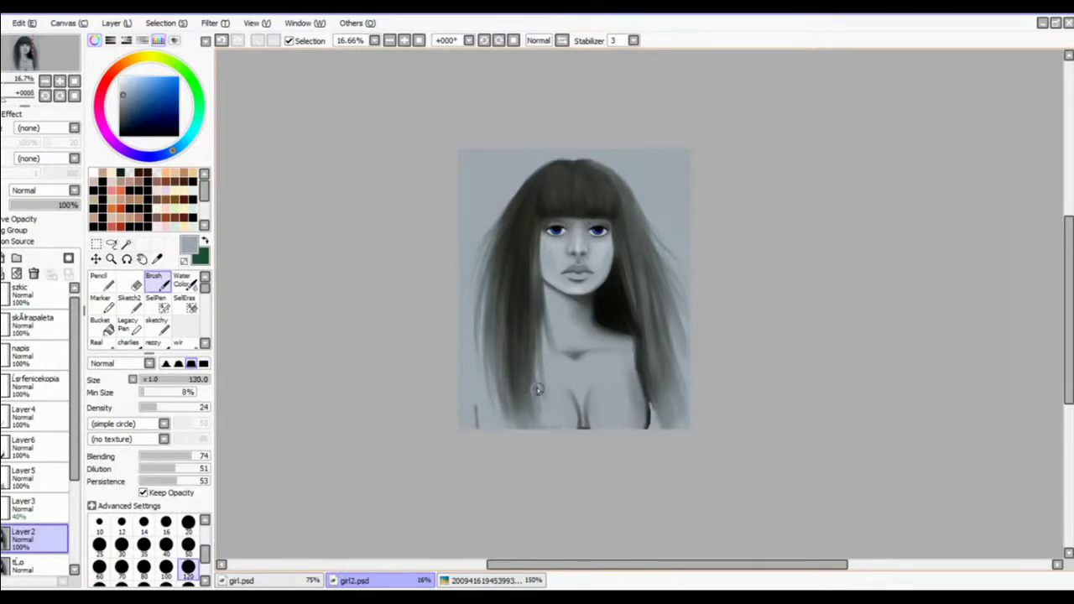
{"action": "key", "text": "bracketleft"}
{"action": "key", "text": "bracketleft"}
{"action": "key", "text": "bracketleft"}
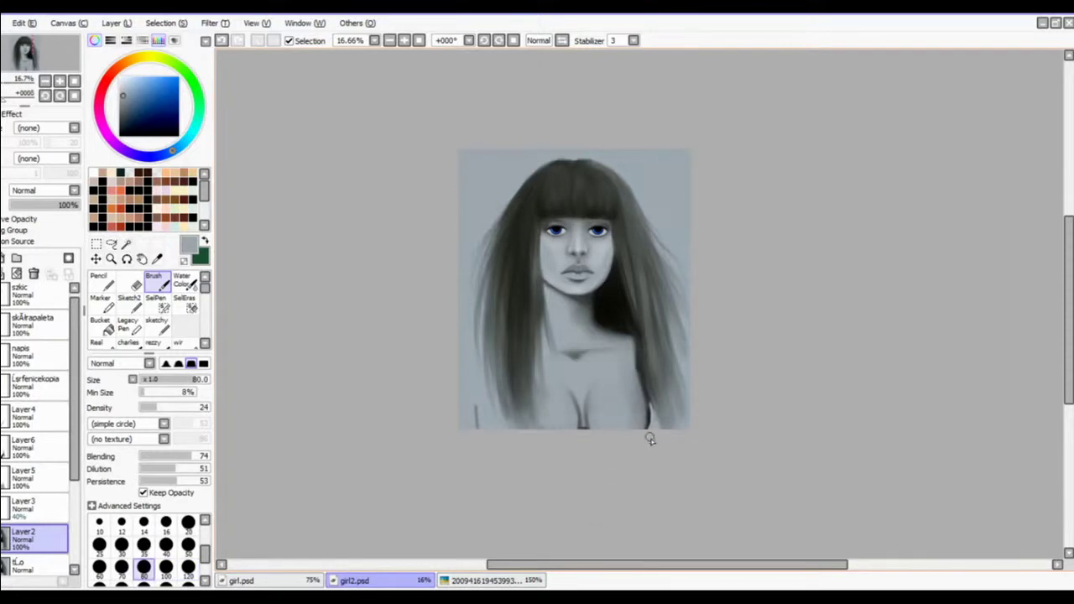
Step: Repaint the lower ends of the right-hand hair on Layer2 with sampled dark tones, using the Brush at size 25
{"action": "left_click", "coordinate": [646, 384], "text": "alt"}
{"action": "key", "text": "bracketleft"}
{"action": "key", "text": "bracketleft"}
{"action": "key", "text": "bracketleft"}
{"action": "key", "text": "bracketleft"}
{"action": "key", "text": "bracketleft"}
{"action": "key", "text": "bracketleft"}
{"action": "left_click", "coordinate": [638, 403], "text": "alt"}
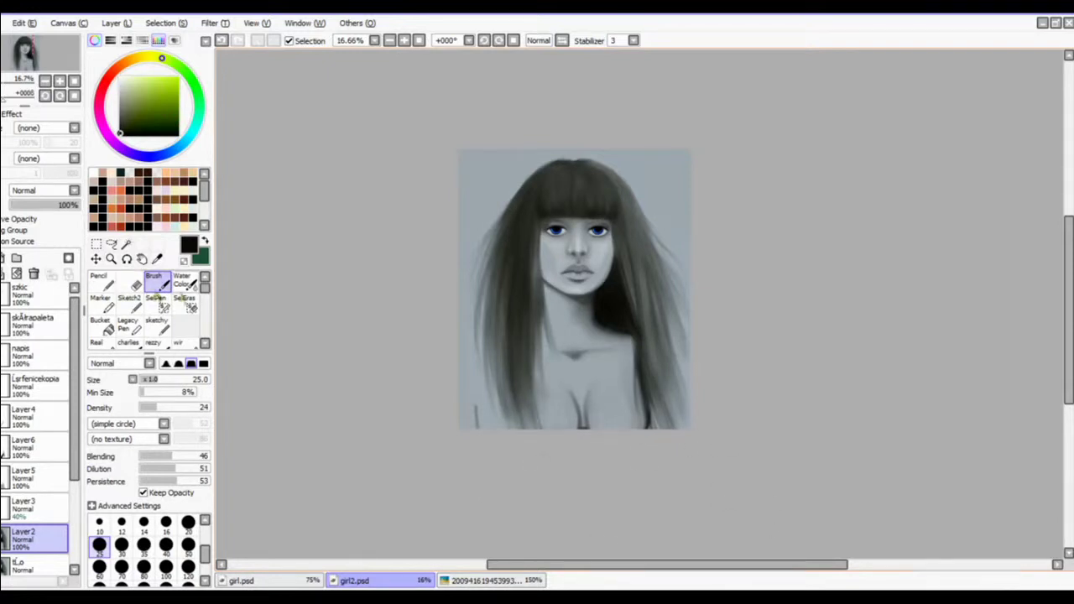
Step: Paint over the cleavage shading on Layer2 with the sampled light blue-grey, using the Brush at size 80
{"action": "key", "text": "bracketright"}
{"action": "key", "text": "bracketright"}
{"action": "key", "text": "bracketright"}
{"action": "key", "text": "bracketright"}
{"action": "key", "text": "bracketright"}
{"action": "key", "text": "bracketright"}
{"action": "key", "text": "bracketright"}
{"action": "left_click", "coordinate": [595, 440], "text": "alt"}
{"action": "left_click_drag", "start_coordinate": [594, 415], "coordinate": [569, 424]}
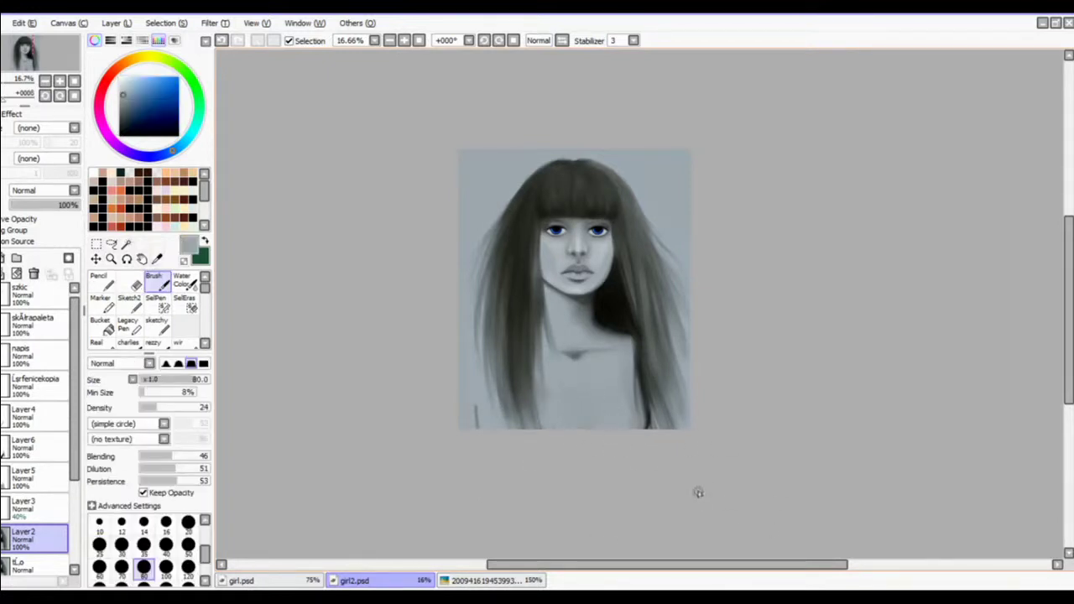
Step: Save the canvas as girl2b.psd and undo the latest brush strokes over the chest
{"action": "key", "text": "ctrl+shift+s"}
{"action": "type", "text": "b"}
{"action": "key", "text": "Return"}
{"action": "key", "text": "ctrl+z"}
{"action": "key", "text": "ctrl+z"}
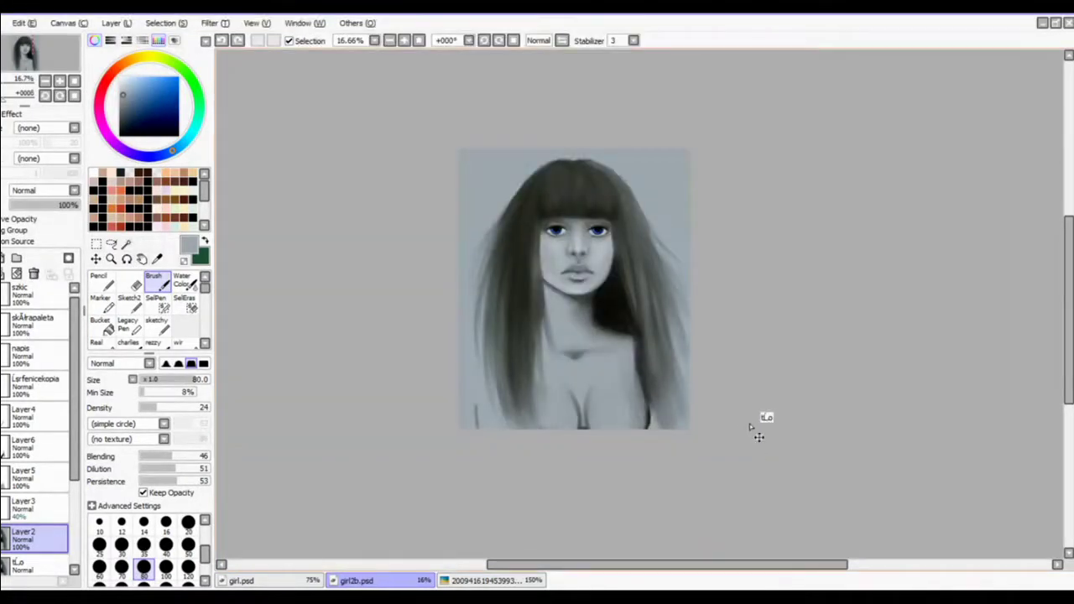
{"action": "key", "text": "ctrl+z"}
Step: Restore the hidden clothing layers and open girl2.psd alongside girl2b.psd
{"action": "left_click", "coordinate": [2, 538]}
{"action": "left_click", "coordinate": [2, 416]}
{"action": "left_click", "coordinate": [3, 385]}
{"action": "left_click", "coordinate": [259, 581]}
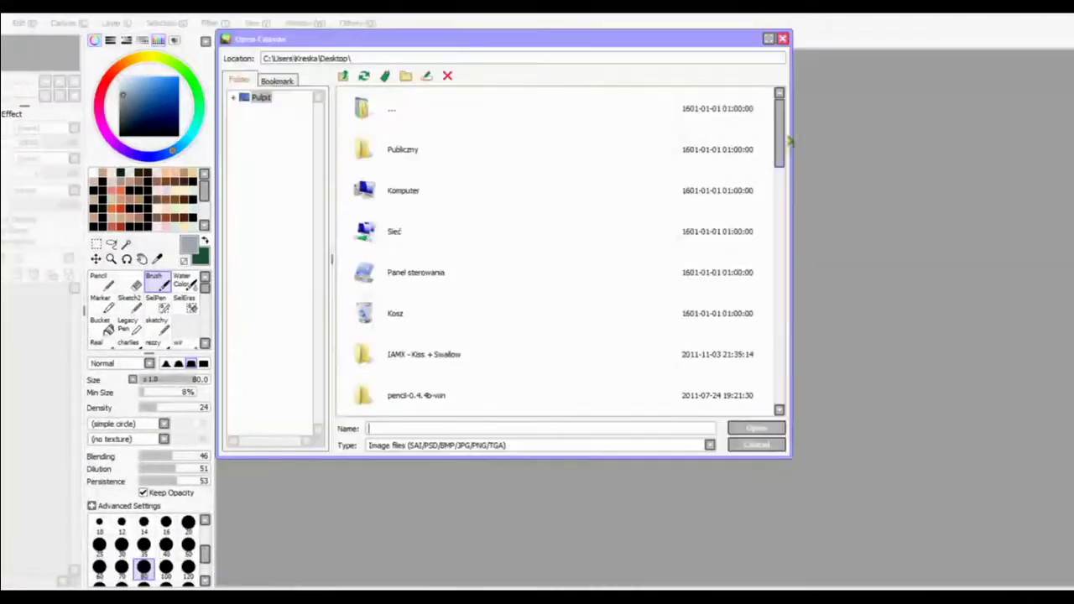
{"action": "left_click_drag", "start_coordinate": [789, 142], "coordinate": [779, 299]}
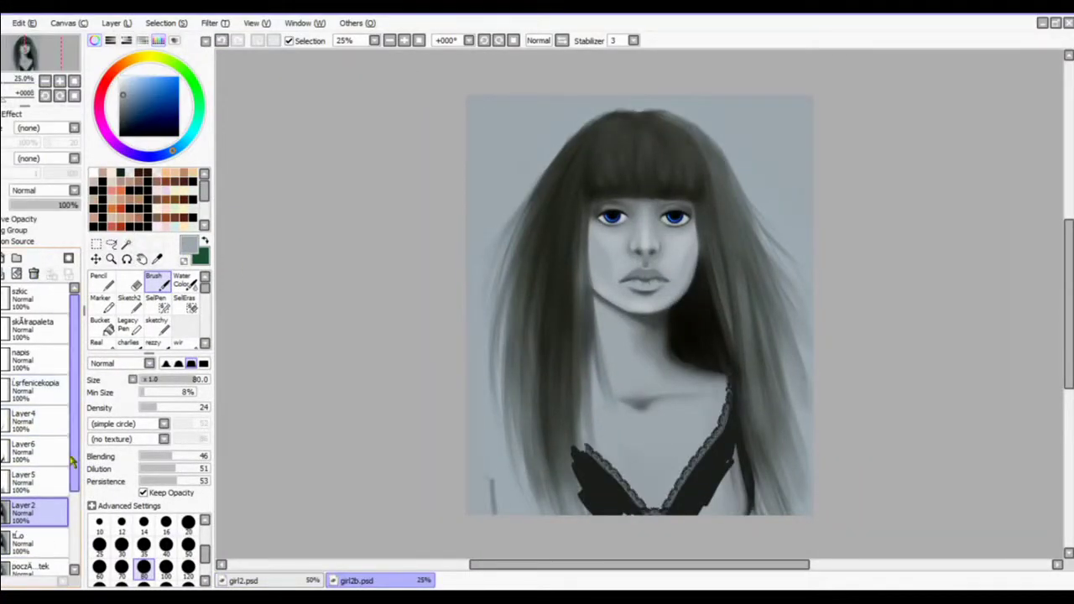
Step: Merge Layer5 down into Layer2 in girl2b.psd
{"action": "left_click_drag", "start_coordinate": [72, 462], "coordinate": [72, 488]}
{"action": "left_click", "coordinate": [34, 447]}
{"action": "key", "text": "ctrl+e"}
Step: Try to fill the gap in the right side of the dark top on Layer6 with the Pencil at size 120
{"action": "left_click", "coordinate": [101, 283]}
{"action": "left_click", "coordinate": [33, 415]}
{"action": "right_click", "coordinate": [709, 470]}
{"action": "left_click_drag", "start_coordinate": [713, 496], "coordinate": [734, 445]}
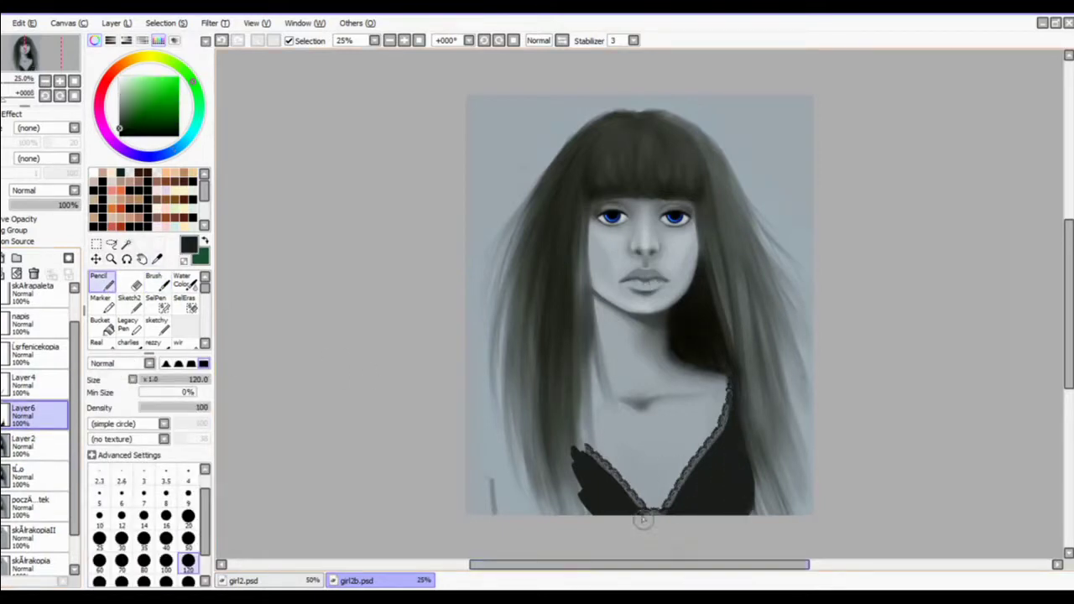
{"action": "left_click", "coordinate": [374, 40]}
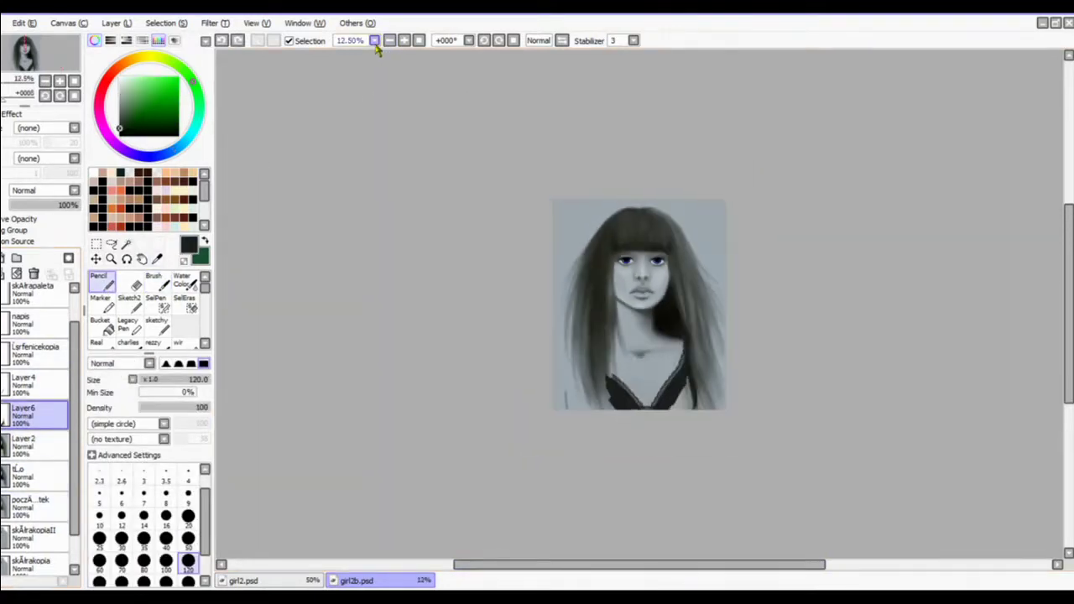
Step: Switch to girl2.psd and delete its Lsrfenicekopia and skĂłrapaleta layers
{"action": "left_click", "coordinate": [22, 445]}
{"action": "left_click", "coordinate": [1, 416]}
{"action": "left_click", "coordinate": [252, 580]}
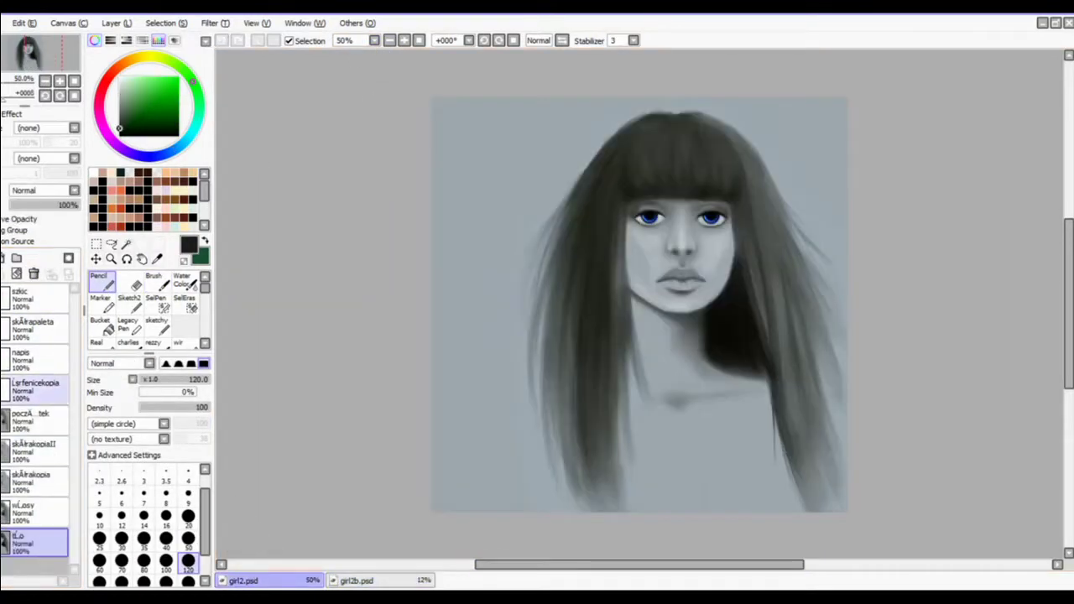
{"action": "left_click", "coordinate": [46, 391]}
{"action": "left_click", "coordinate": [34, 273]}
{"action": "left_click", "coordinate": [2, 329]}
{"action": "left_click", "coordinate": [42, 330]}
{"action": "left_click", "coordinate": [34, 274]}
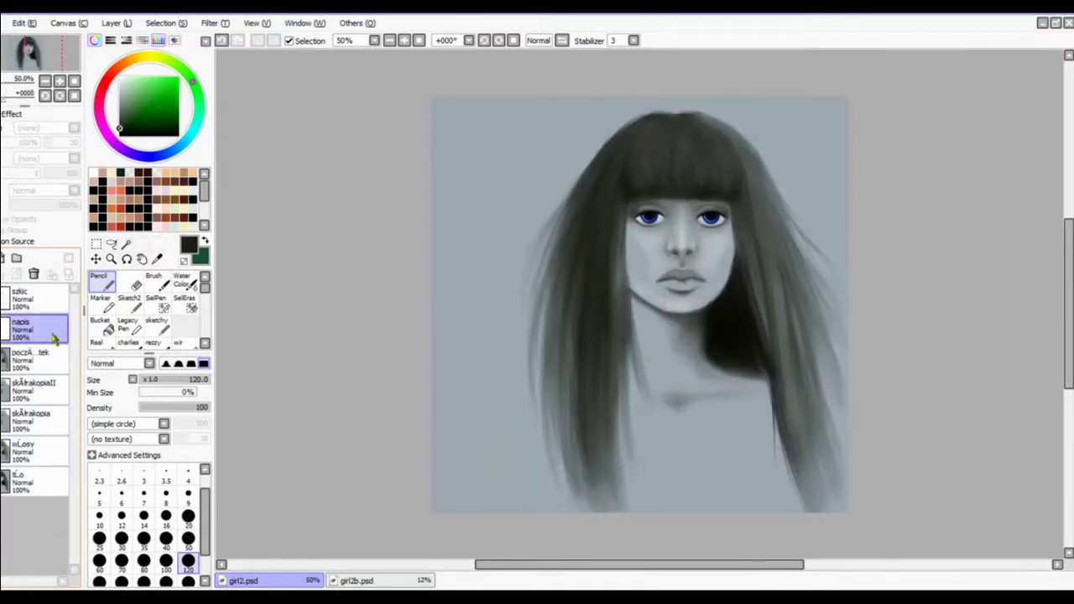
Step: Toggle the lace layer and Layer2 in girl2b.psd to compare the portrait with and without them and against girl2.psd
{"action": "left_click", "coordinate": [352, 581]}
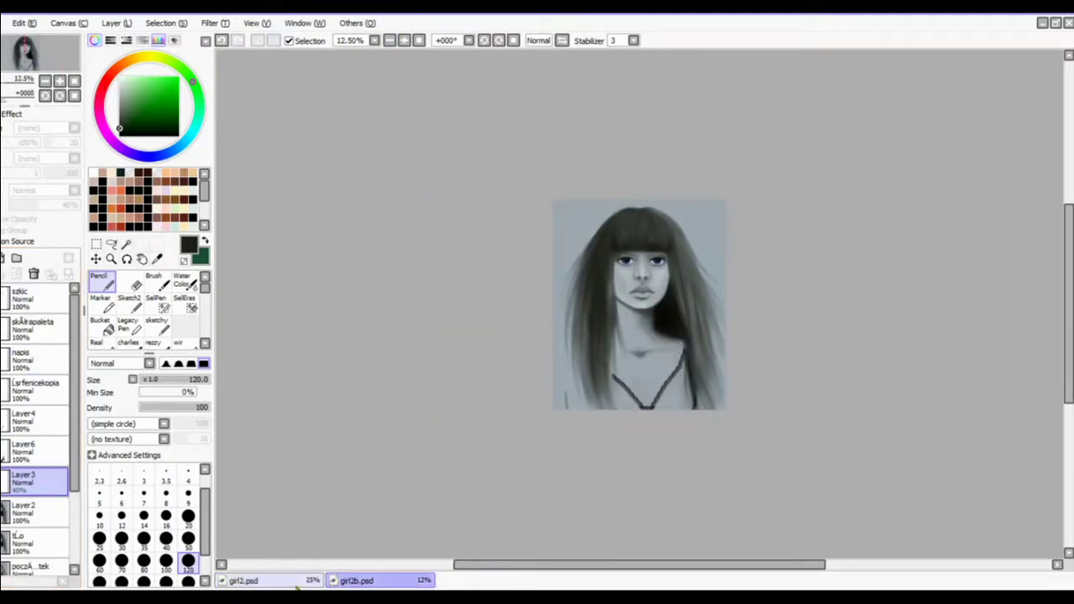
{"action": "left_click", "coordinate": [2, 421]}
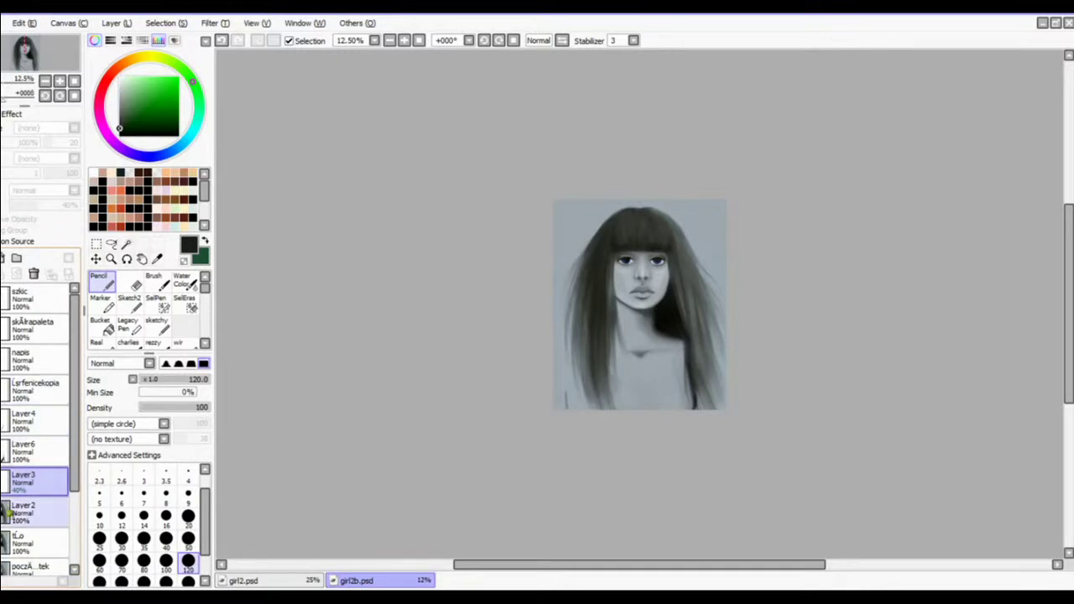
{"action": "right_click", "coordinate": [567, 406]}
{"action": "left_click_drag", "start_coordinate": [74, 411], "coordinate": [74, 486]}
{"action": "left_click", "coordinate": [2, 410]}
{"action": "left_click", "coordinate": [2, 409]}
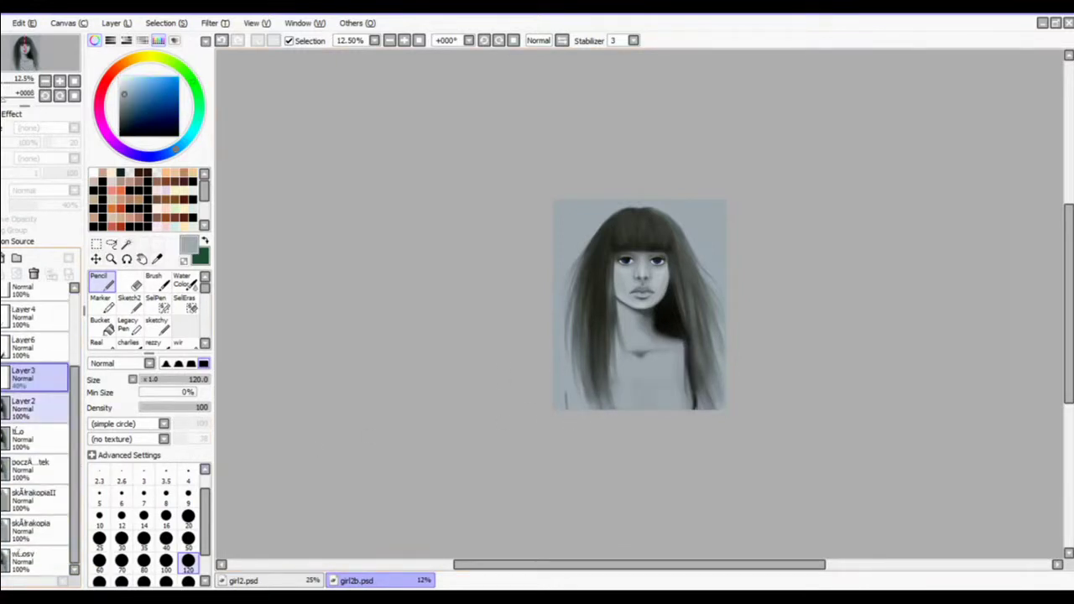
{"action": "left_click", "coordinate": [1, 409]}
{"action": "left_click", "coordinate": [259, 581]}
{"action": "left_click", "coordinate": [361, 581]}
Step: Delete the clothing layers Layer4, Layer6 and Layer3 and the Lsrfenicekopia layer from girl2b.psd
{"action": "left_click", "coordinate": [30, 420]}
{"action": "left_click", "coordinate": [34, 275]}
{"action": "left_click", "coordinate": [34, 275]}
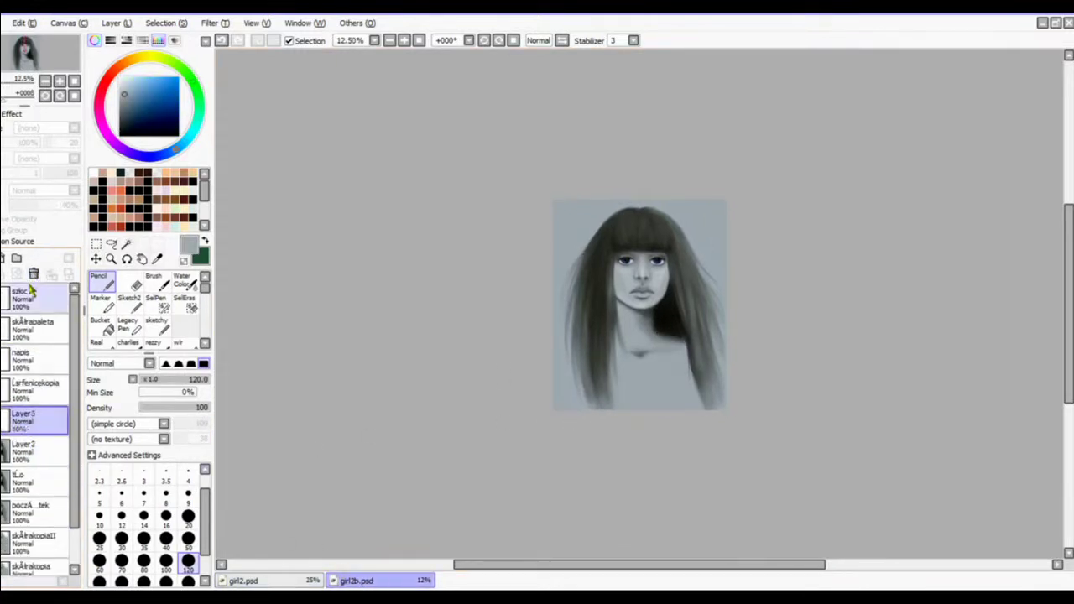
{"action": "left_click", "coordinate": [34, 274]}
{"action": "left_click", "coordinate": [22, 392]}
{"action": "left_click", "coordinate": [34, 274]}
Step: Save the cleaned-up portrait without the top under the new name girl3.psd
{"action": "left_click", "coordinate": [3, 24]}
{"action": "left_click", "coordinate": [10, 124]}
{"action": "left_click", "coordinate": [750, 429]}
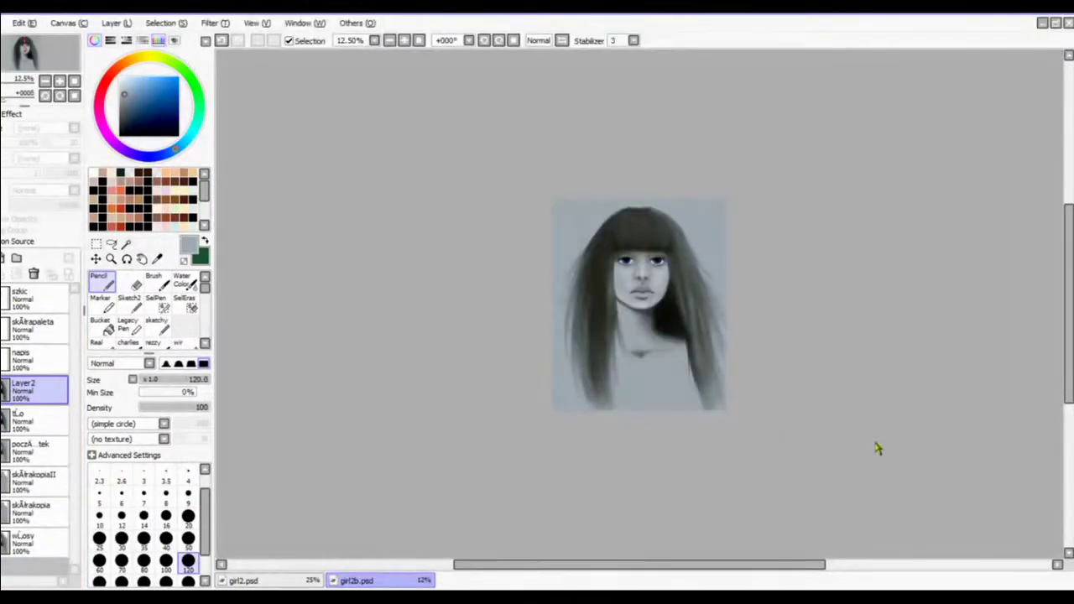
{"action": "scroll", "coordinate": [878, 448], "scroll_direction": "up", "scroll_amount": 3}
{"action": "left_click", "coordinate": [4, 24]}
{"action": "left_click", "coordinate": [11, 123]}
{"action": "left_click", "coordinate": [387, 427]}
{"action": "key", "text": "BackSpace"}
{"action": "key", "text": "BackSpace"}
{"action": "type", "text": "3"}
{"action": "left_click", "coordinate": [749, 429]}
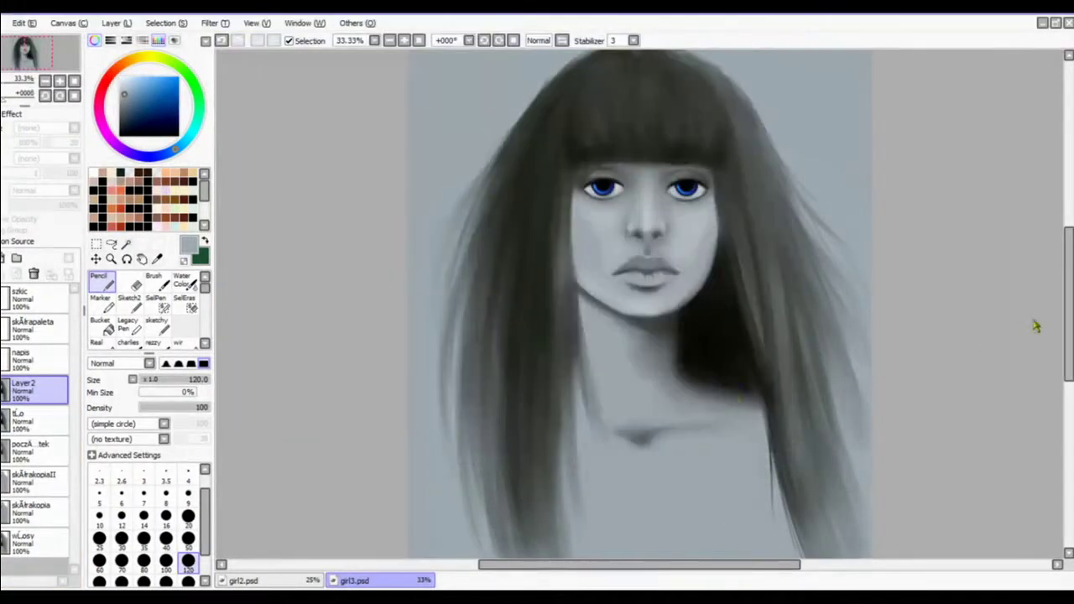
Step: Switch to the Brush tool and set its blending to 36
{"action": "left_click_drag", "start_coordinate": [1067, 308], "coordinate": [1060, 344]}
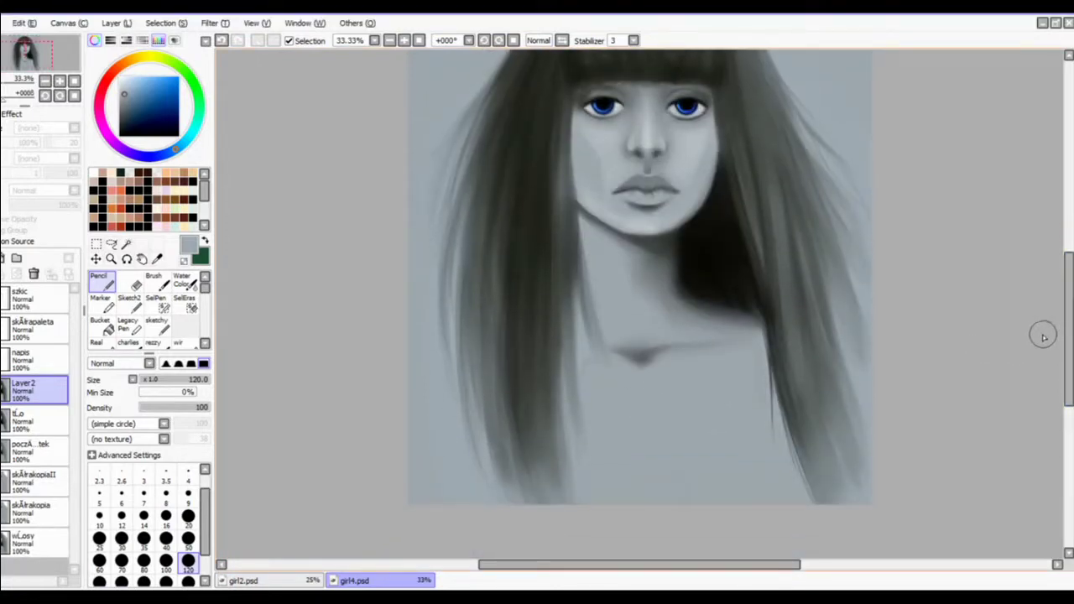
{"action": "key", "text": "bracketleft"}
{"action": "key", "text": "bracketleft"}
{"action": "key", "text": "bracketleft"}
{"action": "key", "text": "bracketleft"}
{"action": "left_click", "coordinate": [157, 282]}
{"action": "key", "text": "bracketleft"}
{"action": "key", "text": "bracketleft"}
{"action": "key", "text": "bracketleft"}
{"action": "left_click", "coordinate": [164, 456]}
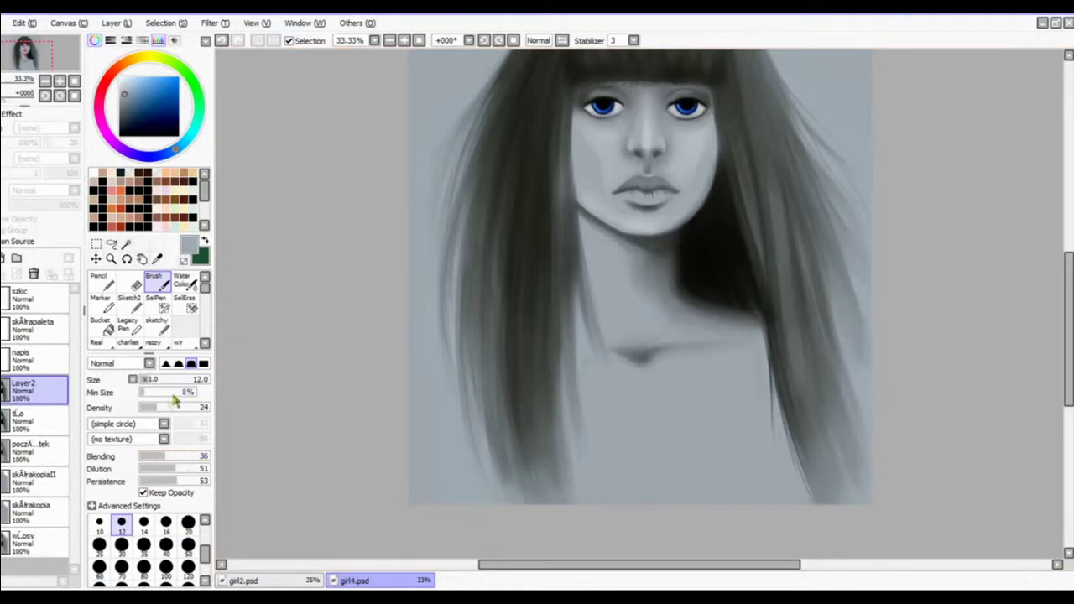
Step: Set the brush density to 48 and size to 7, and sample black from the pupil on the viewer's right
{"action": "left_click", "coordinate": [173, 406]}
{"action": "scroll", "coordinate": [732, 165], "scroll_direction": "up", "scroll_amount": 1}
{"action": "key", "text": "bracketleft"}
{"action": "key", "text": "bracketleft"}
{"action": "key", "text": "bracketleft"}
{"action": "key", "text": "bracketleft"}
{"action": "scroll", "coordinate": [732, 164], "scroll_direction": "up", "scroll_amount": 1}
{"action": "left_click_drag", "start_coordinate": [1068, 299], "coordinate": [1069, 257]}
{"action": "right_click", "coordinate": [744, 248]}
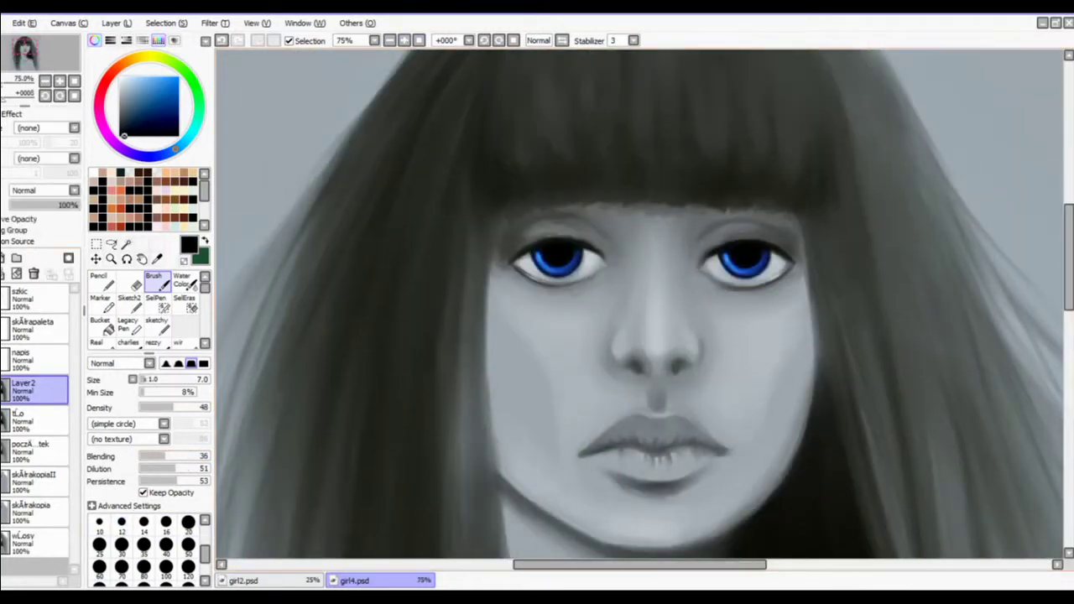
Step: Select the tĹ‚o layer, undo the last stroke, and set the brush to size 5, blending 15 and the Flat Bristle shape
{"action": "left_click", "coordinate": [34, 420]}
{"action": "key", "text": "ctrl+z"}
{"action": "left_click_drag", "start_coordinate": [168, 456], "coordinate": [150, 456]}
{"action": "key", "text": "bracketleft"}
{"action": "key", "text": "bracketleft"}
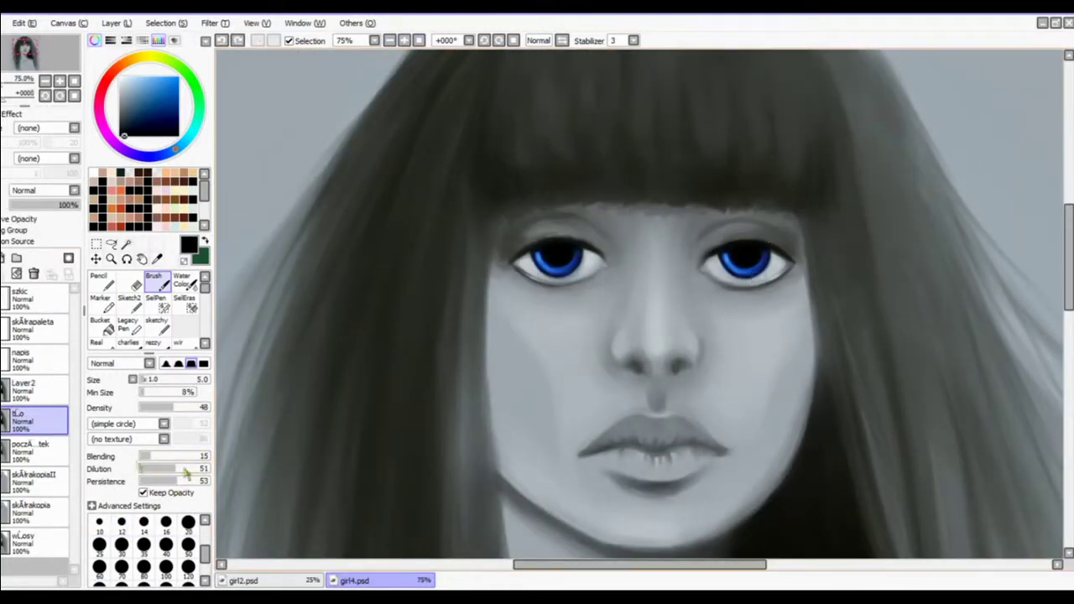
{"action": "left_click", "coordinate": [164, 424]}
{"action": "left_click", "coordinate": [126, 474]}
Step: Paint fine black lashes on the upper lids of both eyes, mirroring the canvas view for checking
{"action": "left_click_drag", "start_coordinate": [762, 247], "coordinate": [756, 244]}
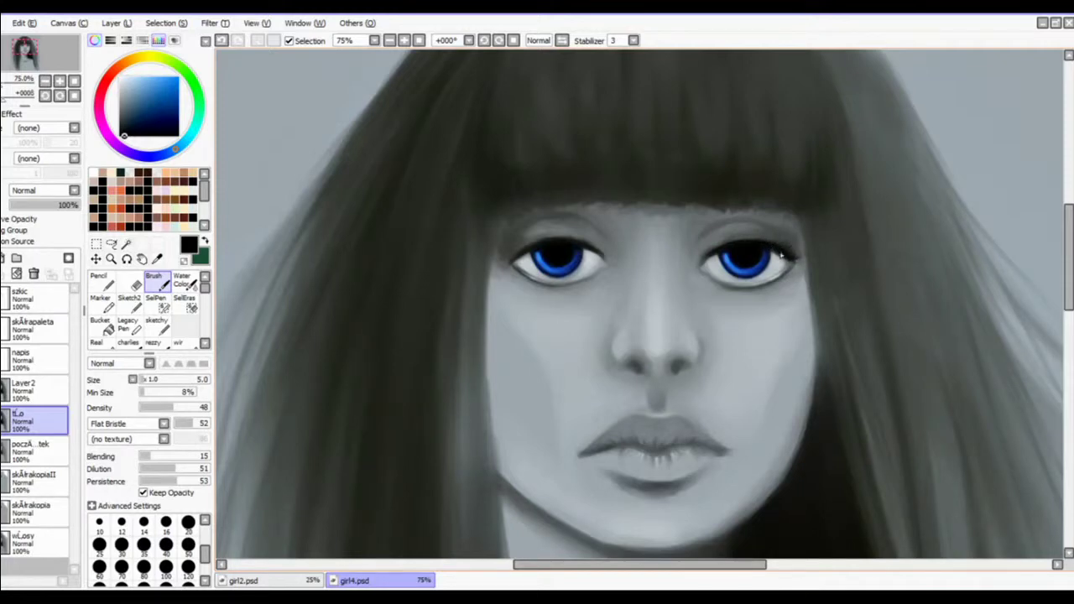
{"action": "left_click", "coordinate": [405, 40]}
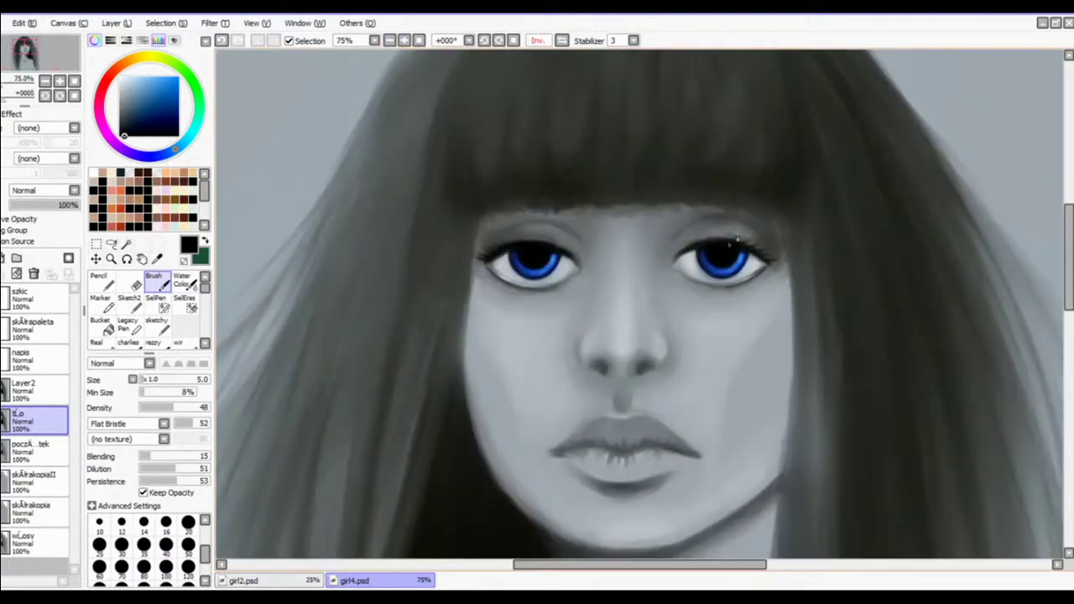
{"action": "left_click", "coordinate": [405, 41]}
{"action": "left_click", "coordinate": [563, 41]}
{"action": "left_click", "coordinate": [390, 40]}
{"action": "left_click", "coordinate": [405, 40]}
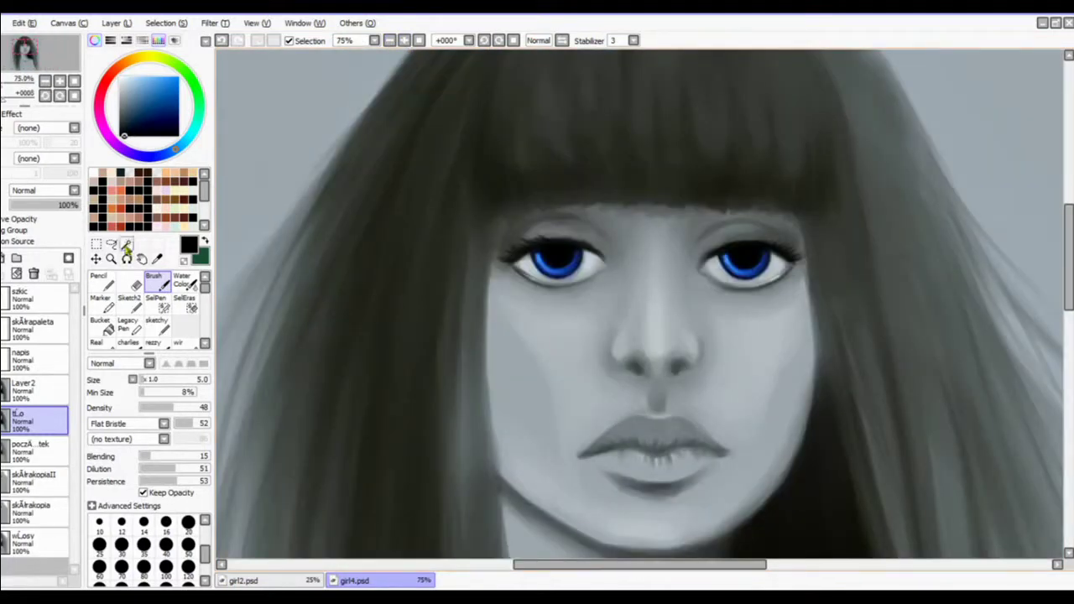
Step: Lasso the upper lashes of one eye, copy them to a new layer, and mirror and fit them onto the other eye
{"action": "left_click", "coordinate": [112, 245]}
{"action": "mouse_move", "coordinate": [583, 249]}
{"action": "left_mouse_down"}
{"action": "mouse_move", "coordinate": [509, 264]}
{"action": "mouse_move", "coordinate": [756, 249]}
{"action": "mouse_move", "coordinate": [755, 240]}
{"action": "left_mouse_up"}
{"action": "key", "text": "ctrl+c"}
{"action": "key", "text": "ctrl+v"}
{"action": "key", "text": "ctrl+t"}
{"action": "left_click", "coordinate": [152, 508]}
{"action": "key", "text": "Return"}
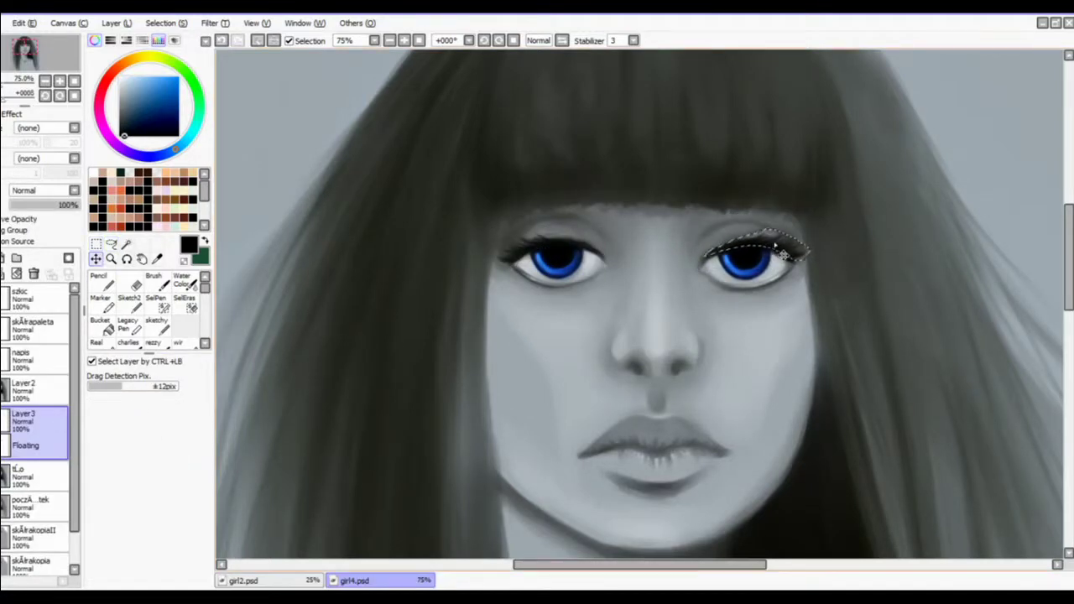
Step: Clean up the pasted lashes with a size 10 brush and the eraser, and nudge them into line with the eyelid
{"action": "left_click", "coordinate": [390, 41]}
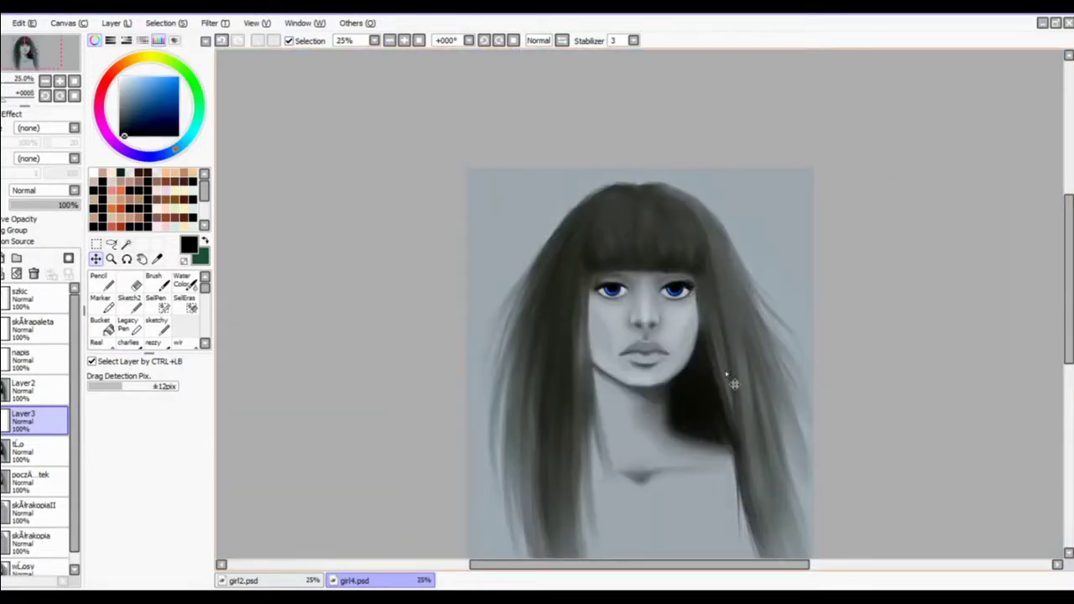
{"action": "left_click", "coordinate": [405, 40]}
{"action": "left_click", "coordinate": [157, 284]}
{"action": "left_click", "coordinate": [99, 525]}
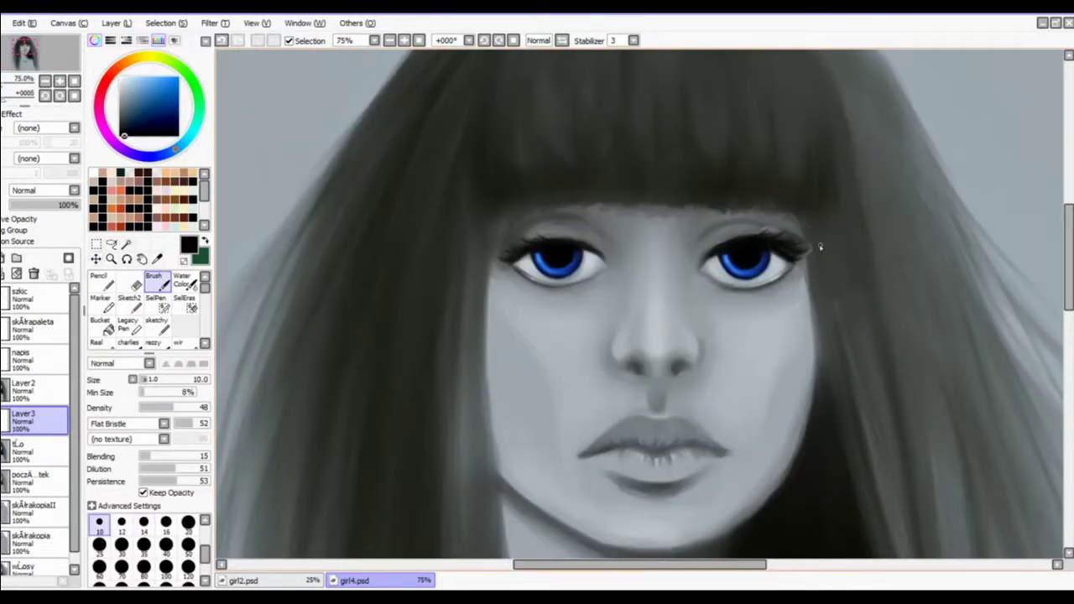
{"action": "right_click", "coordinate": [814, 245]}
{"action": "key", "text": "e"}
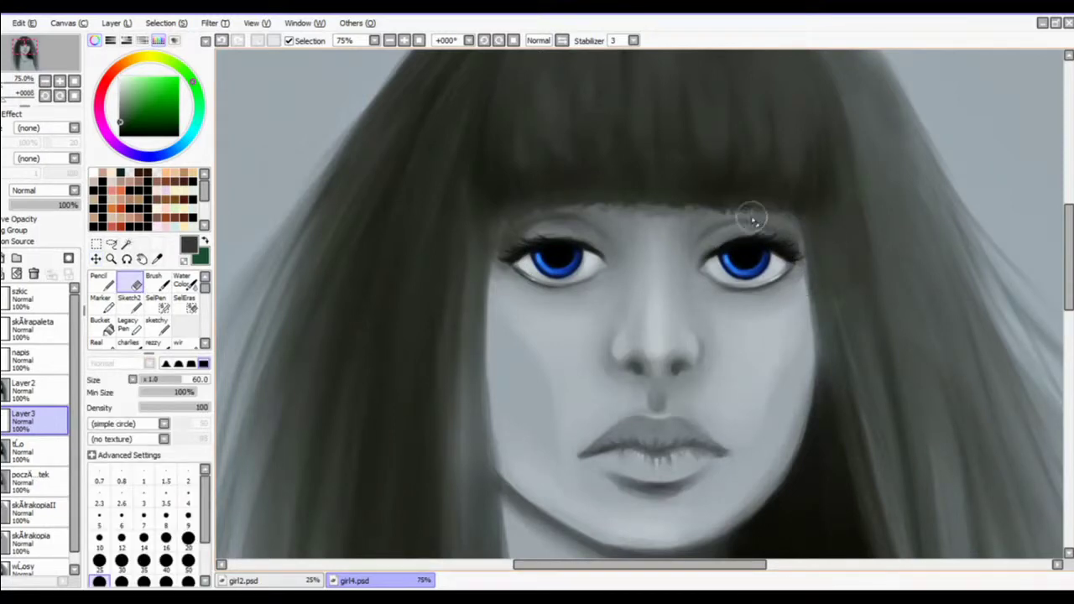
{"action": "left_click", "coordinate": [96, 259]}
{"action": "left_click_drag", "start_coordinate": [815, 264], "coordinate": [799, 257]}
Step: Toggle Layer3 to compare the face with and without the pasted lashes, and merge it down into the tĹ‚o layer
{"action": "left_click", "coordinate": [391, 40]}
{"action": "left_click", "coordinate": [390, 40]}
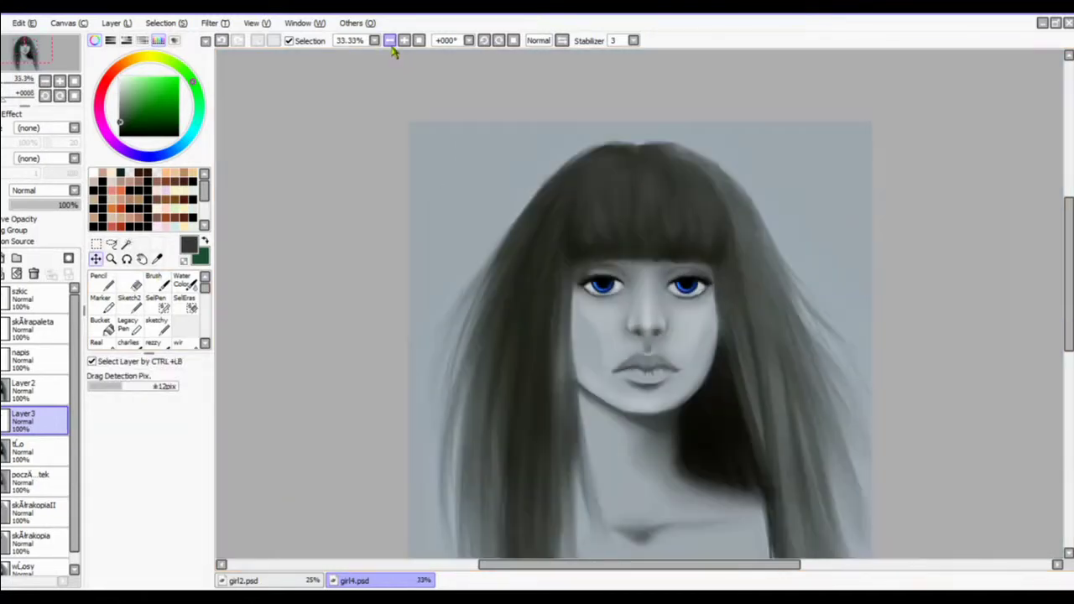
{"action": "left_click", "coordinate": [1, 422]}
{"action": "triple_click", "coordinate": [405, 41]}
{"action": "double_click", "coordinate": [390, 40]}
{"action": "double_click", "coordinate": [390, 40]}
{"action": "left_click", "coordinate": [2, 422]}
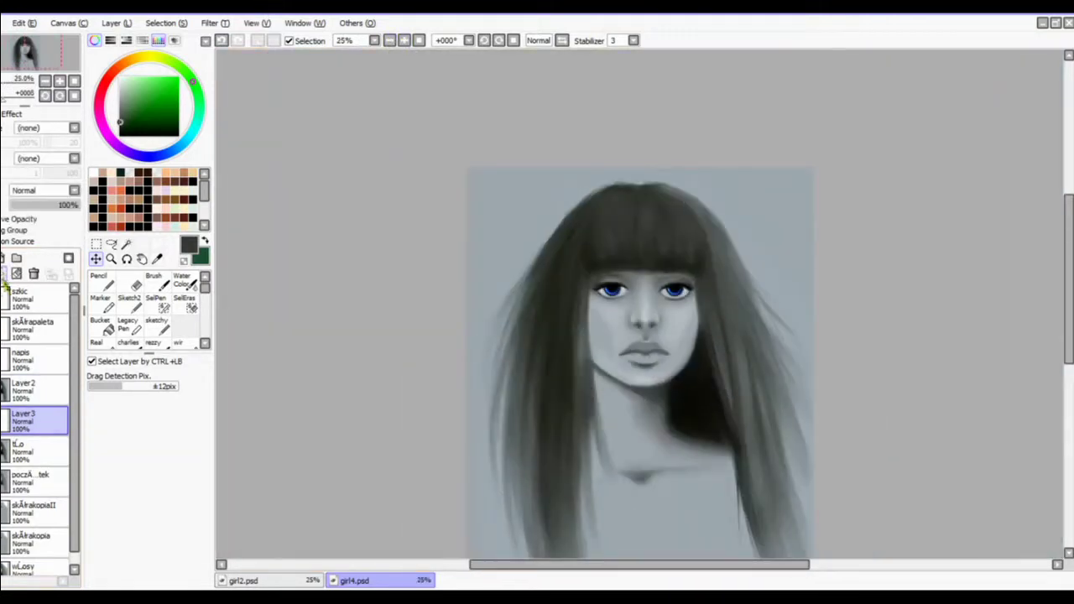
{"action": "left_click", "coordinate": [3, 274]}
Step: Retouch the eyelid and outer lashes of the eye on the viewer's right with sampled grey and black, reducing the brush to size 8
{"action": "triple_click", "coordinate": [404, 40]}
{"action": "left_click", "coordinate": [157, 283]}
{"action": "right_click", "coordinate": [794, 232]}
{"action": "right_click", "coordinate": [763, 226]}
{"action": "mouse_move", "coordinate": [794, 232]}
{"action": "left_mouse_down"}
{"action": "mouse_move", "coordinate": [763, 226]}
{"action": "mouse_move", "coordinate": [770, 238]}
{"action": "left_mouse_up"}
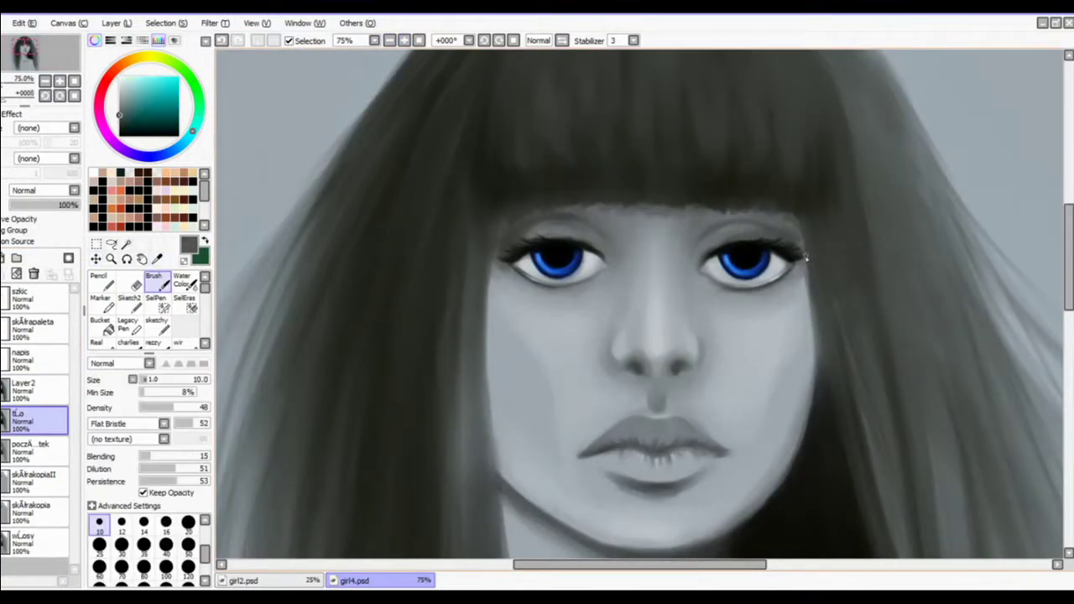
{"action": "right_click", "coordinate": [804, 253]}
{"action": "key", "text": "["}
{"action": "right_click", "coordinate": [782, 247]}
{"action": "key", "text": "["}
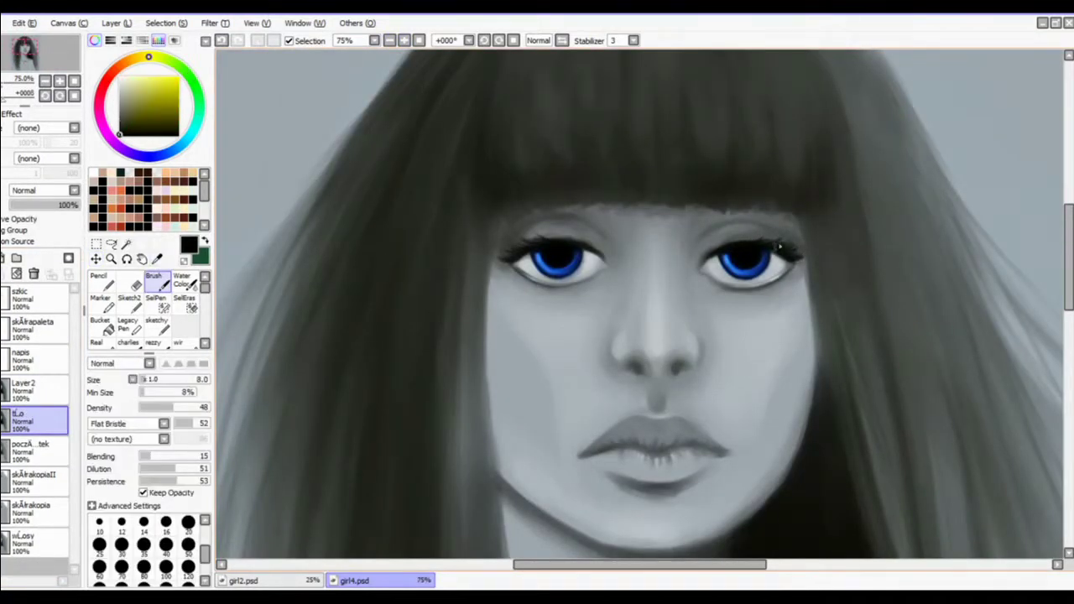
{"action": "key", "text": "ctrl+z"}
{"action": "left_click", "coordinate": [404, 42]}
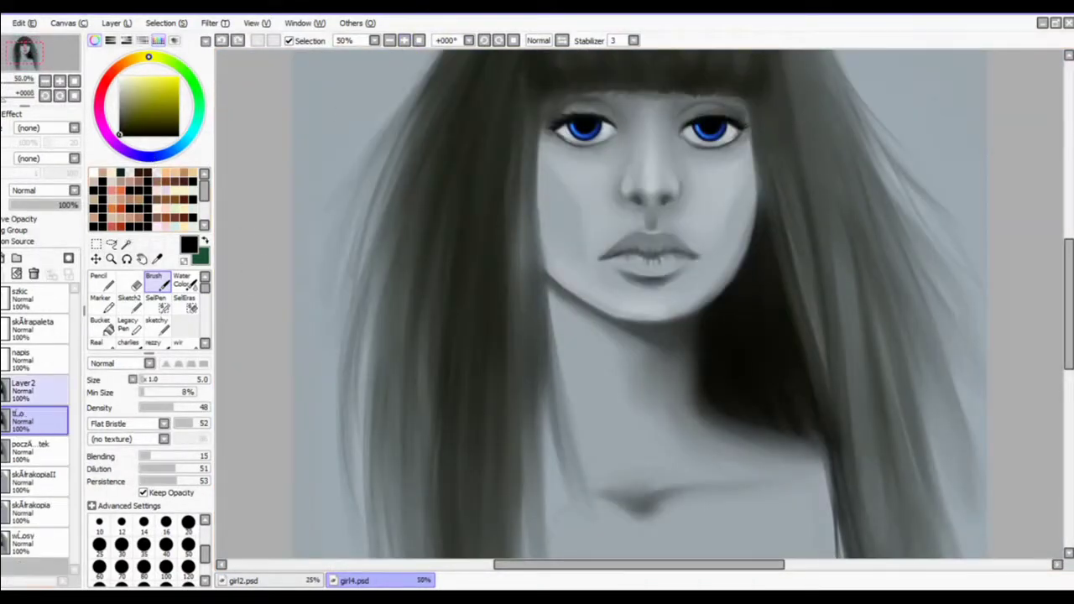
Step: Switch to Windows Media Player, play the track Only If For A Night, and return to the portrait
{"action": "key", "text": "alt+Tab"}
{"action": "double_click", "coordinate": [814, 308]}
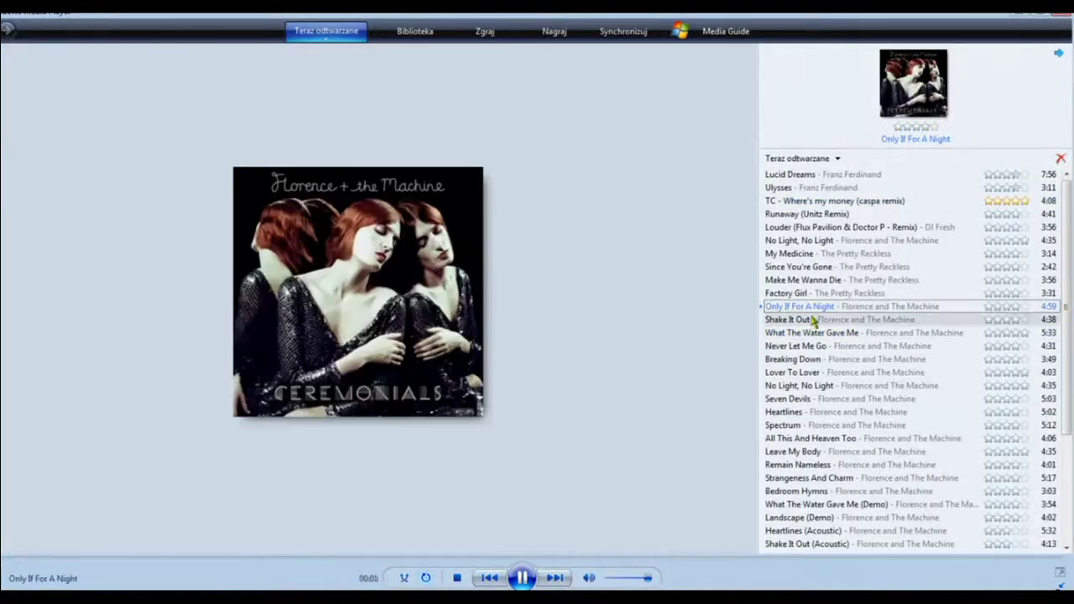
{"action": "key", "text": "alt+Tab"}
Step: Paint thin black lashes on the eye on the viewer's right with a size 3 Flat Bristle brush, density 18 and blending 19
{"action": "scroll", "coordinate": [576, 506], "scroll_direction": "up", "scroll_amount": 3}
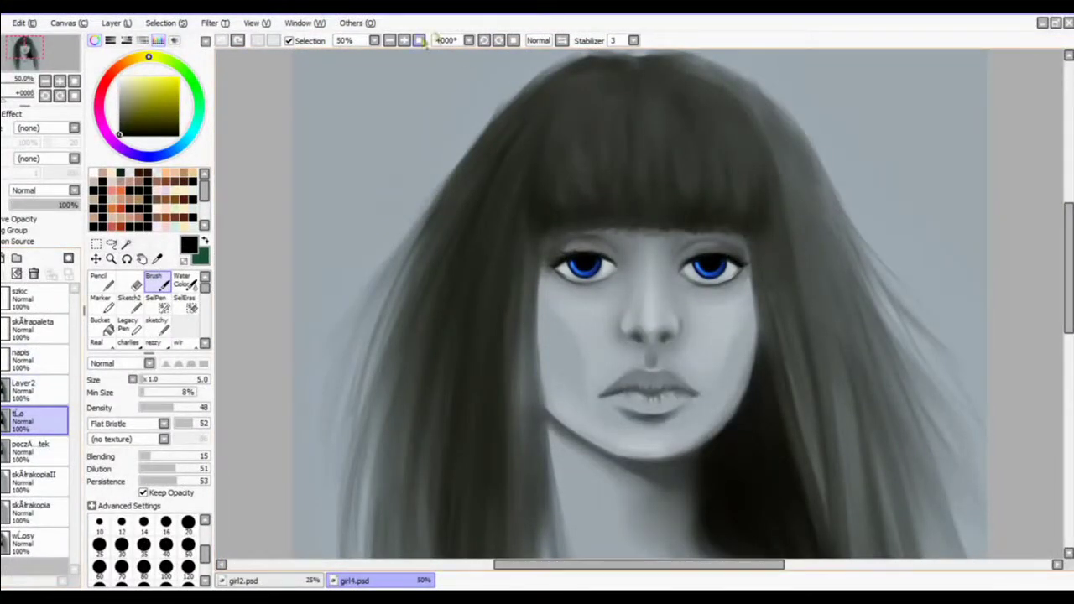
{"action": "left_click", "coordinate": [404, 40]}
{"action": "left_click", "coordinate": [405, 41]}
{"action": "left_click", "coordinate": [405, 41]}
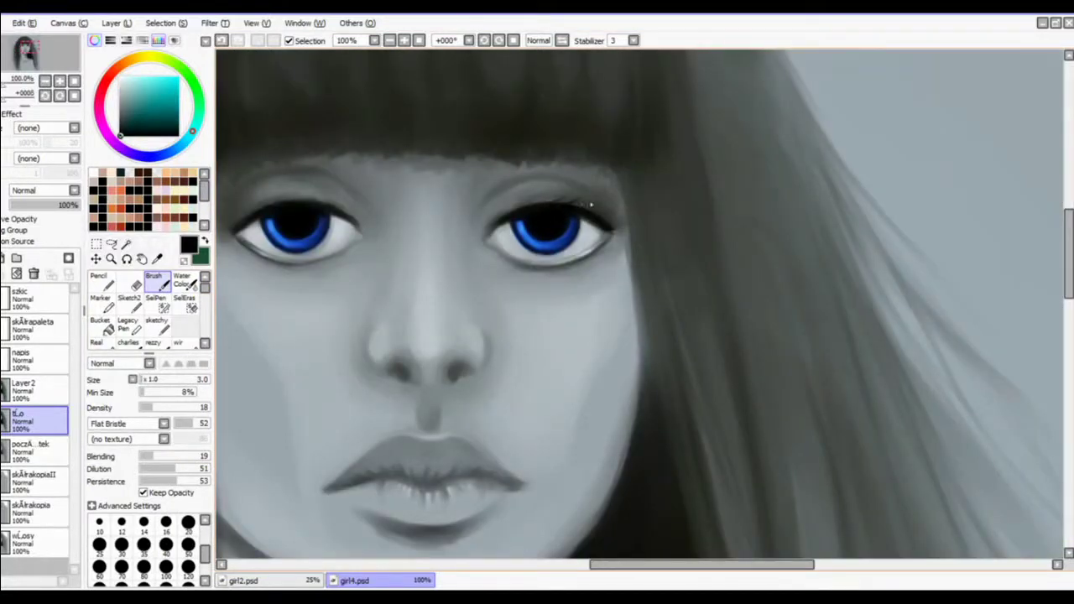
{"action": "key", "text": "ctrl+minus"}
{"action": "key", "text": "ctrl+minus"}
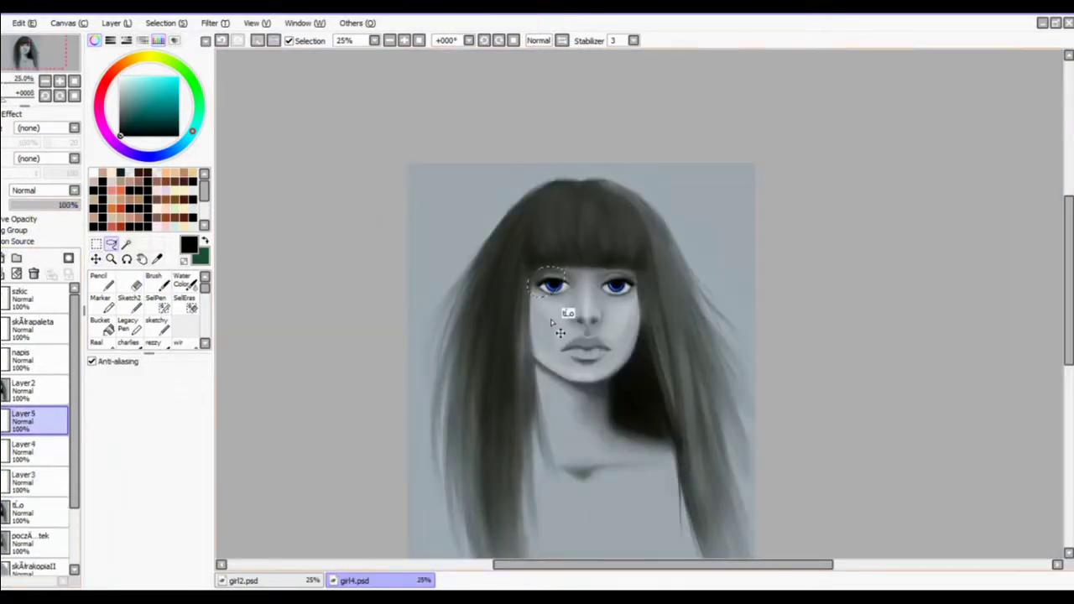
Step: Deselect the copied lashes, lower Layer5's opacity to 58%, and compare both eyes up close and from afar
{"action": "key", "text": "ctrl+d"}
{"action": "mouse_move", "coordinate": [49, 206]}
{"action": "left_mouse_down"}
{"action": "mouse_move", "coordinate": [10, 211]}
{"action": "mouse_move", "coordinate": [50, 205]}
{"action": "left_mouse_up"}
{"action": "left_click", "coordinate": [405, 40]}
{"action": "left_click", "coordinate": [404, 40]}
{"action": "left_click", "coordinate": [405, 40]}
{"action": "double_click", "coordinate": [390, 40]}
{"action": "double_click", "coordinate": [405, 40]}
{"action": "left_click", "coordinate": [405, 40]}
{"action": "key", "text": "ctrl"}
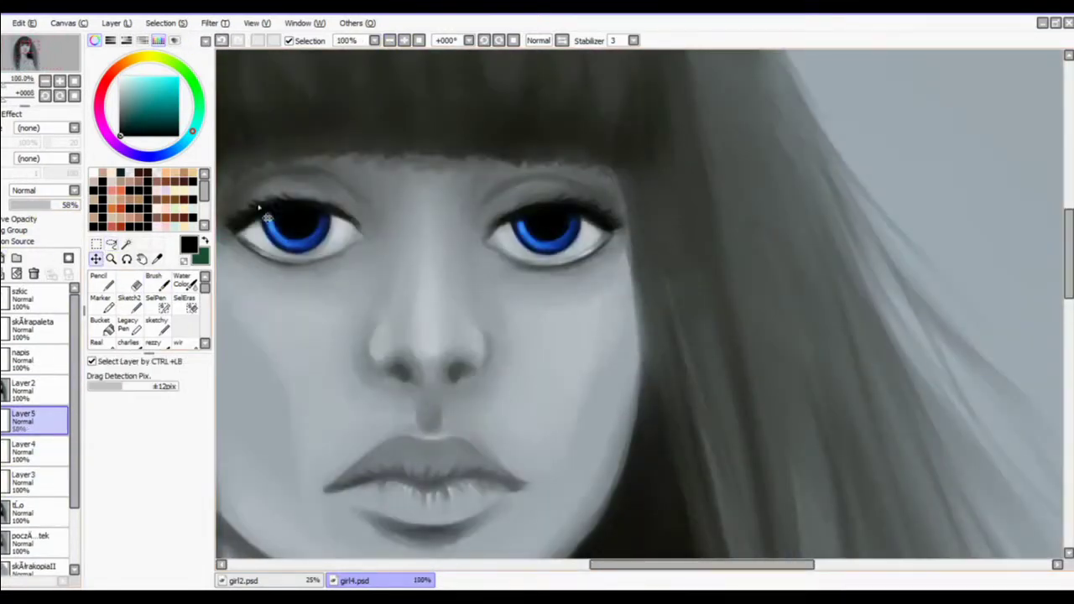
Step: Merge the lash layers Layer5 and Layer4 down into Layer3
{"action": "left_click", "coordinate": [389, 40]}
{"action": "left_click", "coordinate": [390, 40]}
{"action": "double_click", "coordinate": [390, 40]}
{"action": "left_click", "coordinate": [3, 273]}
{"action": "left_click", "coordinate": [3, 273]}
Step: Try Layer3 at 48% opacity, restore it to 100%, and check the lashes at several magnifications
{"action": "left_click", "coordinate": [39, 206]}
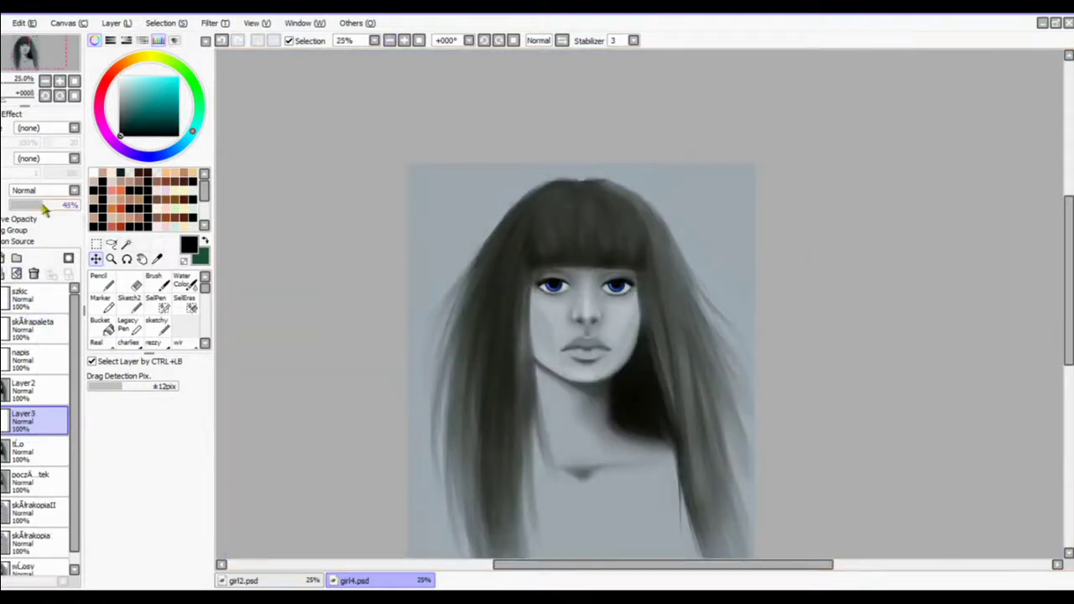
{"action": "triple_click", "coordinate": [404, 40]}
{"action": "left_click_drag", "start_coordinate": [41, 205], "coordinate": [93, 206]}
{"action": "scroll", "coordinate": [381, 82], "scroll_direction": "down", "scroll_amount": 2}
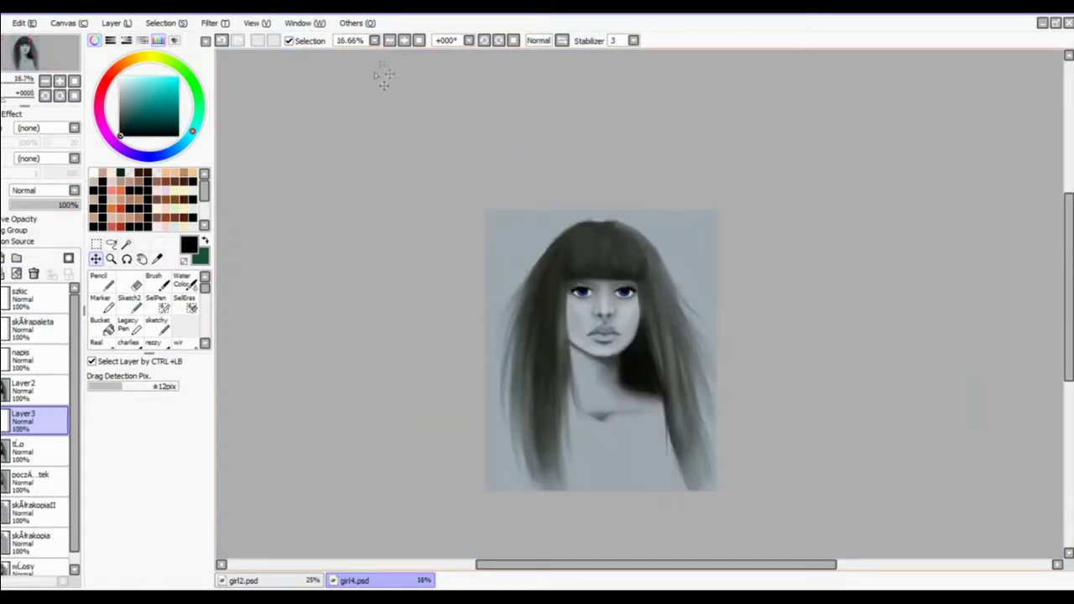
{"action": "triple_click", "coordinate": [404, 40]}
{"action": "triple_click", "coordinate": [389, 41]}
Step: On the tĹ‚o layer, paint loose flyaway strands around the crown with a size 25 Bristle brush in a sampled dark hair colour
{"action": "left_click", "coordinate": [38, 451]}
{"action": "left_click", "coordinate": [157, 282]}
{"action": "right_click", "coordinate": [641, 360]}
{"action": "double_click", "coordinate": [404, 40]}
{"action": "left_click", "coordinate": [99, 545]}
{"action": "left_click_drag", "start_coordinate": [541, 137], "coordinate": [493, 157]}
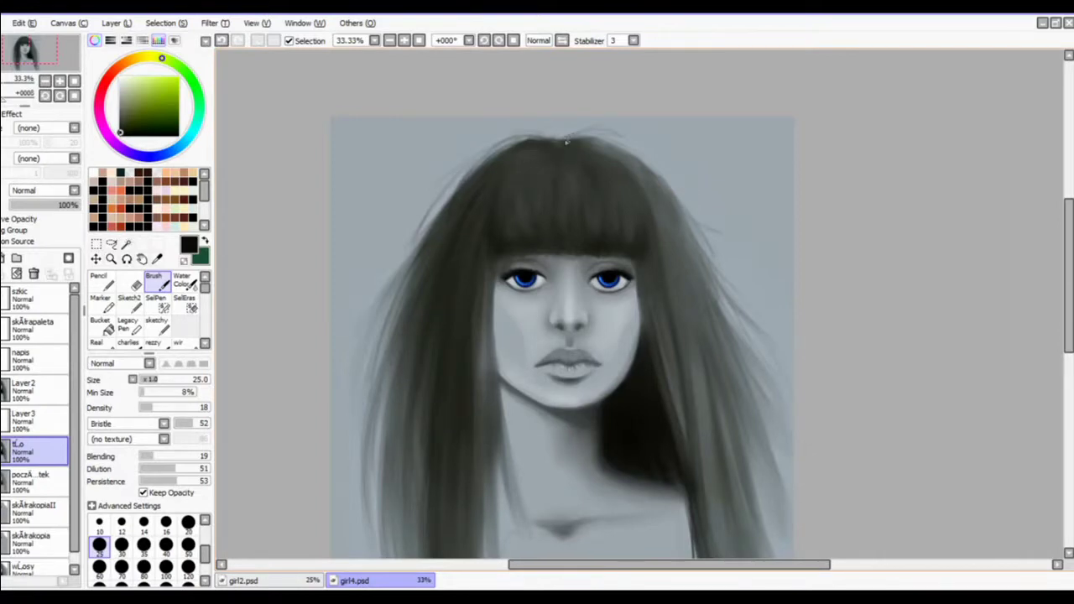
{"action": "scroll", "coordinate": [393, 100], "scroll_direction": "up", "scroll_amount": 1}
{"action": "scroll", "coordinate": [503, 126], "scroll_direction": "down", "scroll_amount": 2}
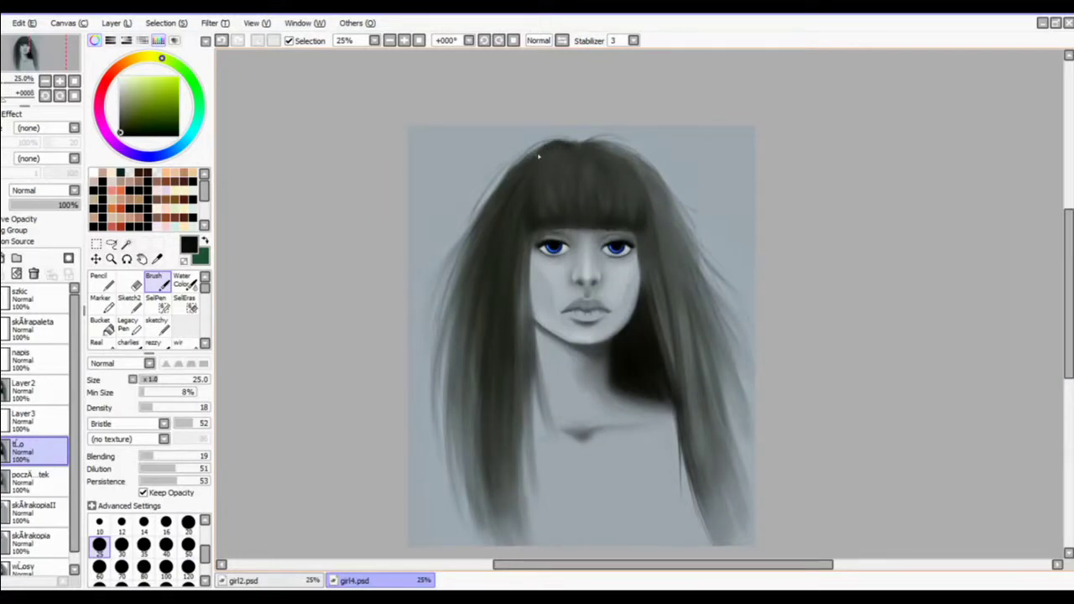
Step: Try erasing along the hair's upper edge at the crown, and undo the stroke
{"action": "left_click", "coordinate": [134, 283]}
{"action": "left_click", "coordinate": [404, 41]}
{"action": "left_click", "coordinate": [403, 40]}
{"action": "left_click_drag", "start_coordinate": [1068, 288], "coordinate": [1068, 256]}
{"action": "left_click_drag", "start_coordinate": [453, 102], "coordinate": [475, 105]}
{"action": "left_click", "coordinate": [222, 40]}
Step: Paint thin background-coloured gaps between the crown strands with a size 4 Pencil, using the sampled grey-blue
{"action": "left_click", "coordinate": [102, 283]}
{"action": "left_click", "coordinate": [189, 476]}
{"action": "right_click", "coordinate": [290, 152]}
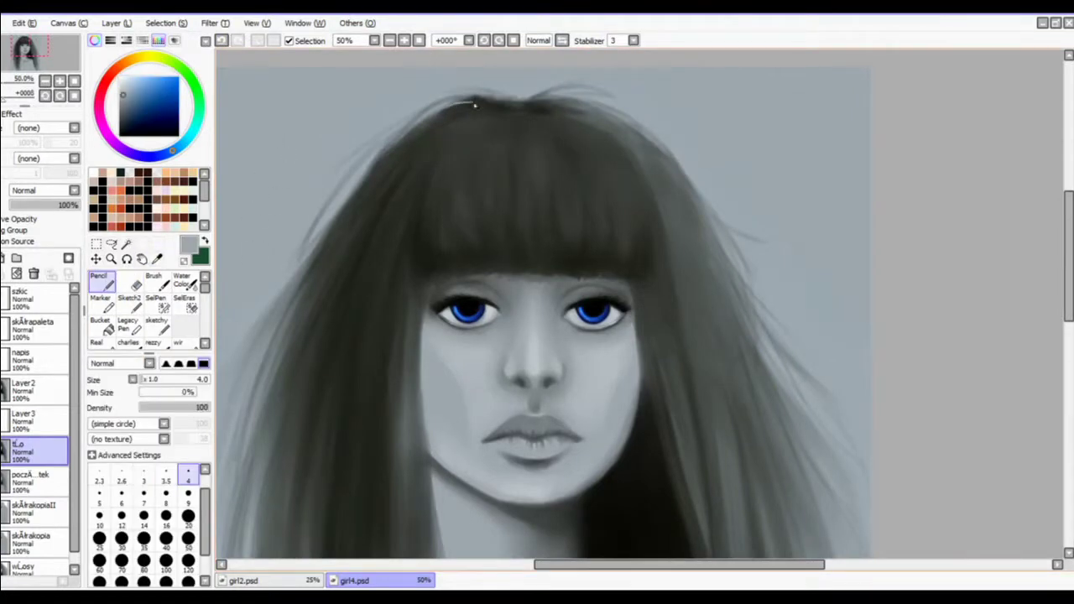
Step: Paint and blend dark strands along the crown with the Bristle brush in a sampled hair colour, enlarging it from size 4 to 9
{"action": "key", "text": "b"}
{"action": "left_click", "coordinate": [477, 105], "text": "alt"}
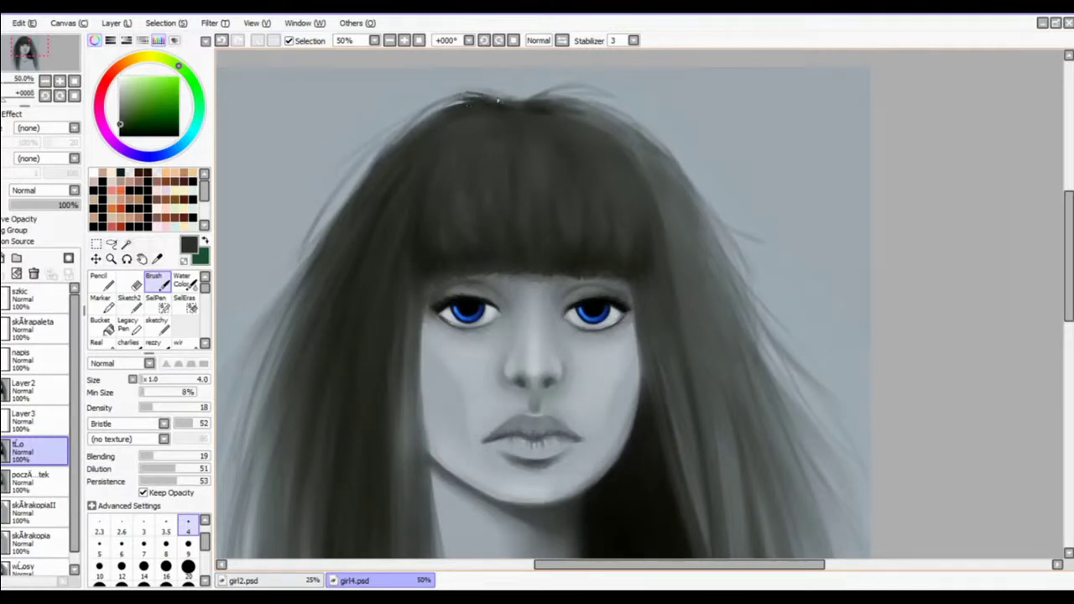
{"action": "key", "text": "bracketright"}
{"action": "key", "text": "bracketright"}
{"action": "key", "text": "bracketright"}
{"action": "key", "text": "bracketright"}
{"action": "key", "text": "bracketright"}
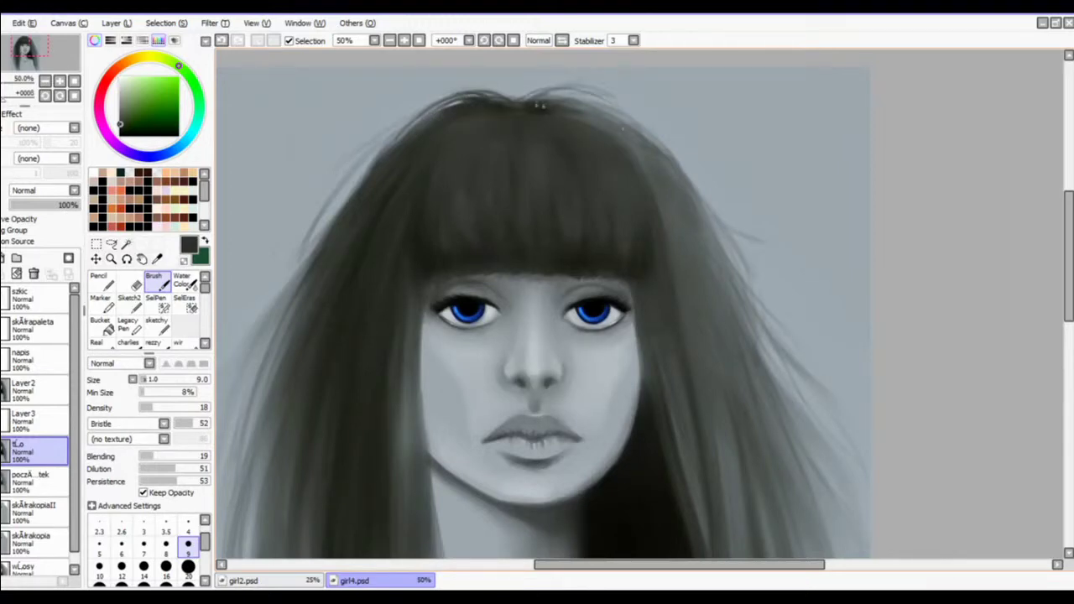
Step: Refine the crown strands on the viewer's left up close, and rotate the canvas view to -33° to continue
{"action": "left_click", "coordinate": [389, 40]}
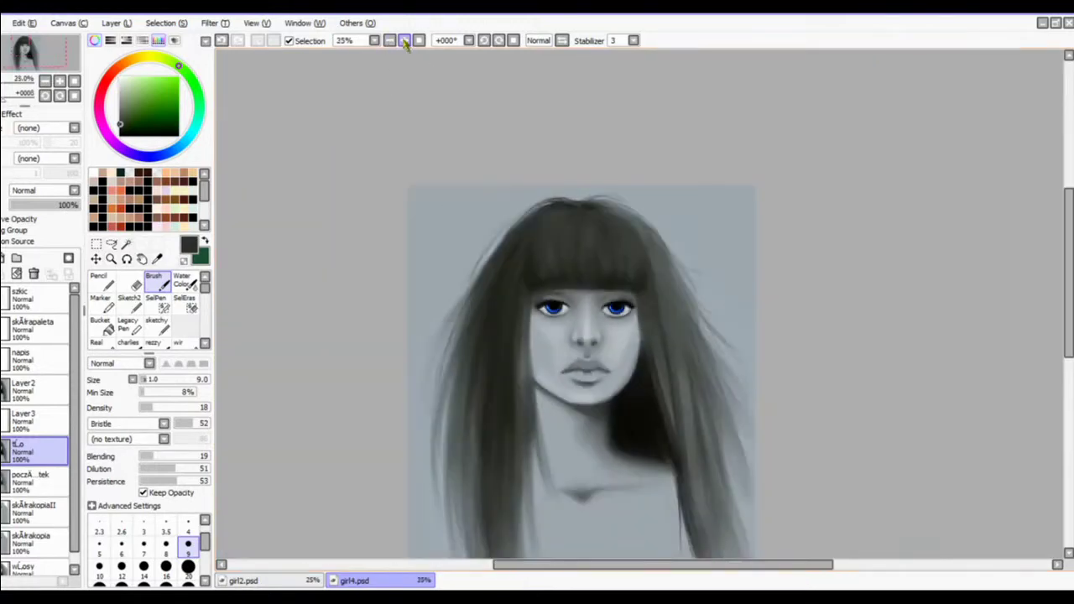
{"action": "left_click", "coordinate": [404, 40]}
{"action": "left_click", "coordinate": [405, 41]}
{"action": "left_click_drag", "start_coordinate": [1069, 244], "coordinate": [1068, 209]}
{"action": "left_click_drag", "start_coordinate": [722, 565], "coordinate": [657, 565]}
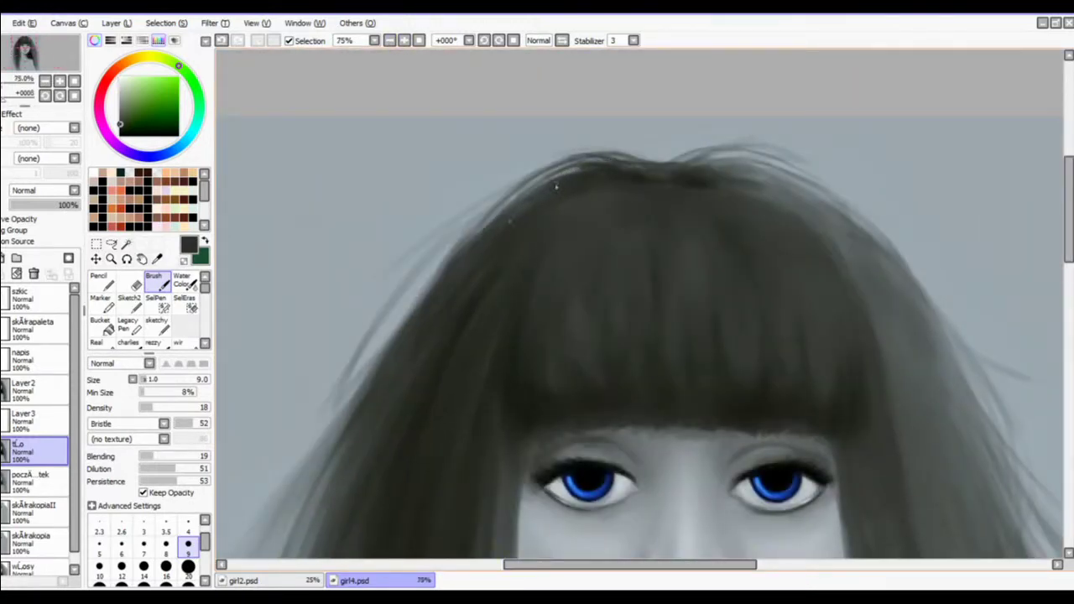
{"action": "left_click", "coordinate": [390, 41]}
{"action": "left_click_drag", "start_coordinate": [624, 122], "coordinate": [525, 160]}
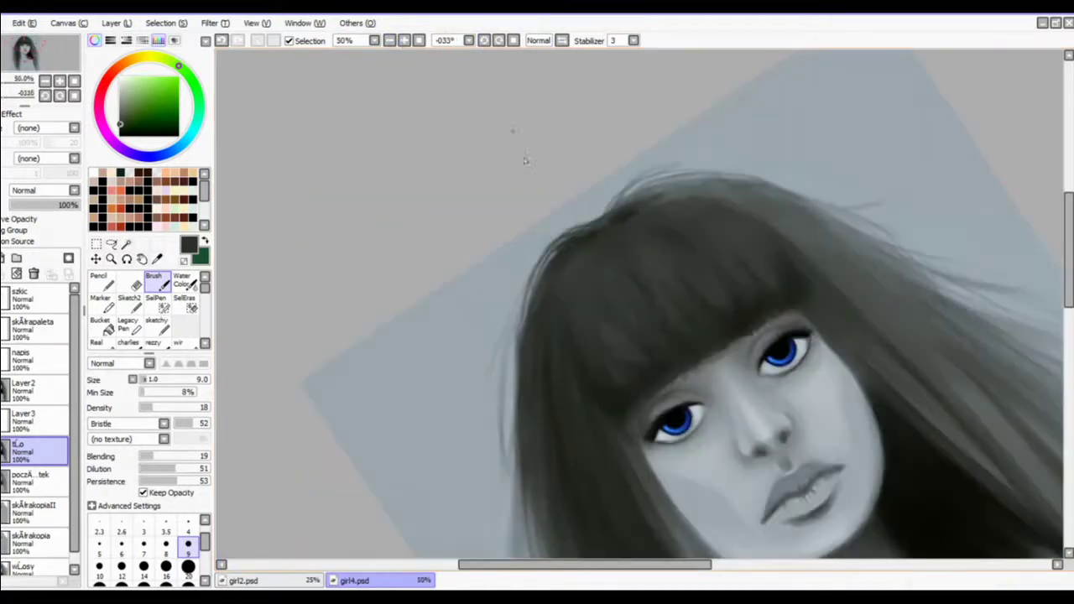